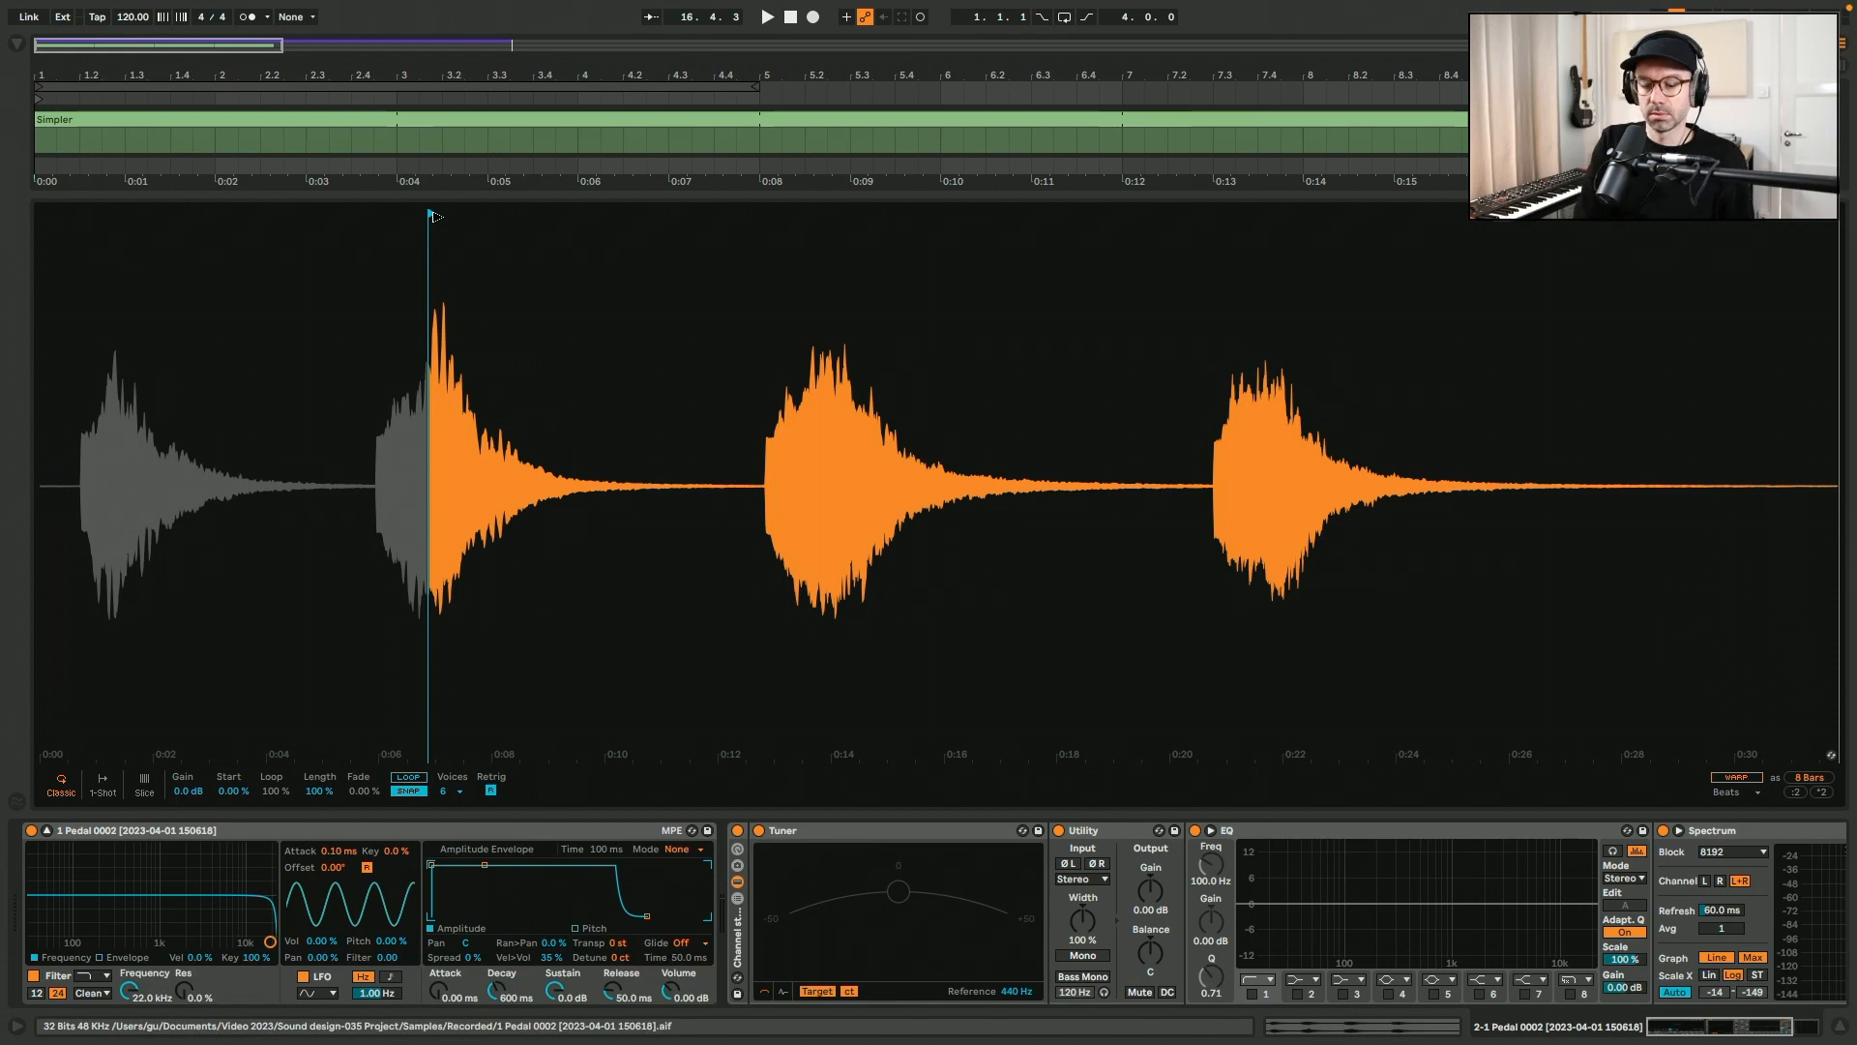
- Isolate the decay of the third swell in the sample by setting the start marker after its peak and the end marker before the fourth swell
{"action": "left_click_drag", "start_coordinate": [435, 217], "coordinate": [492, 216]}
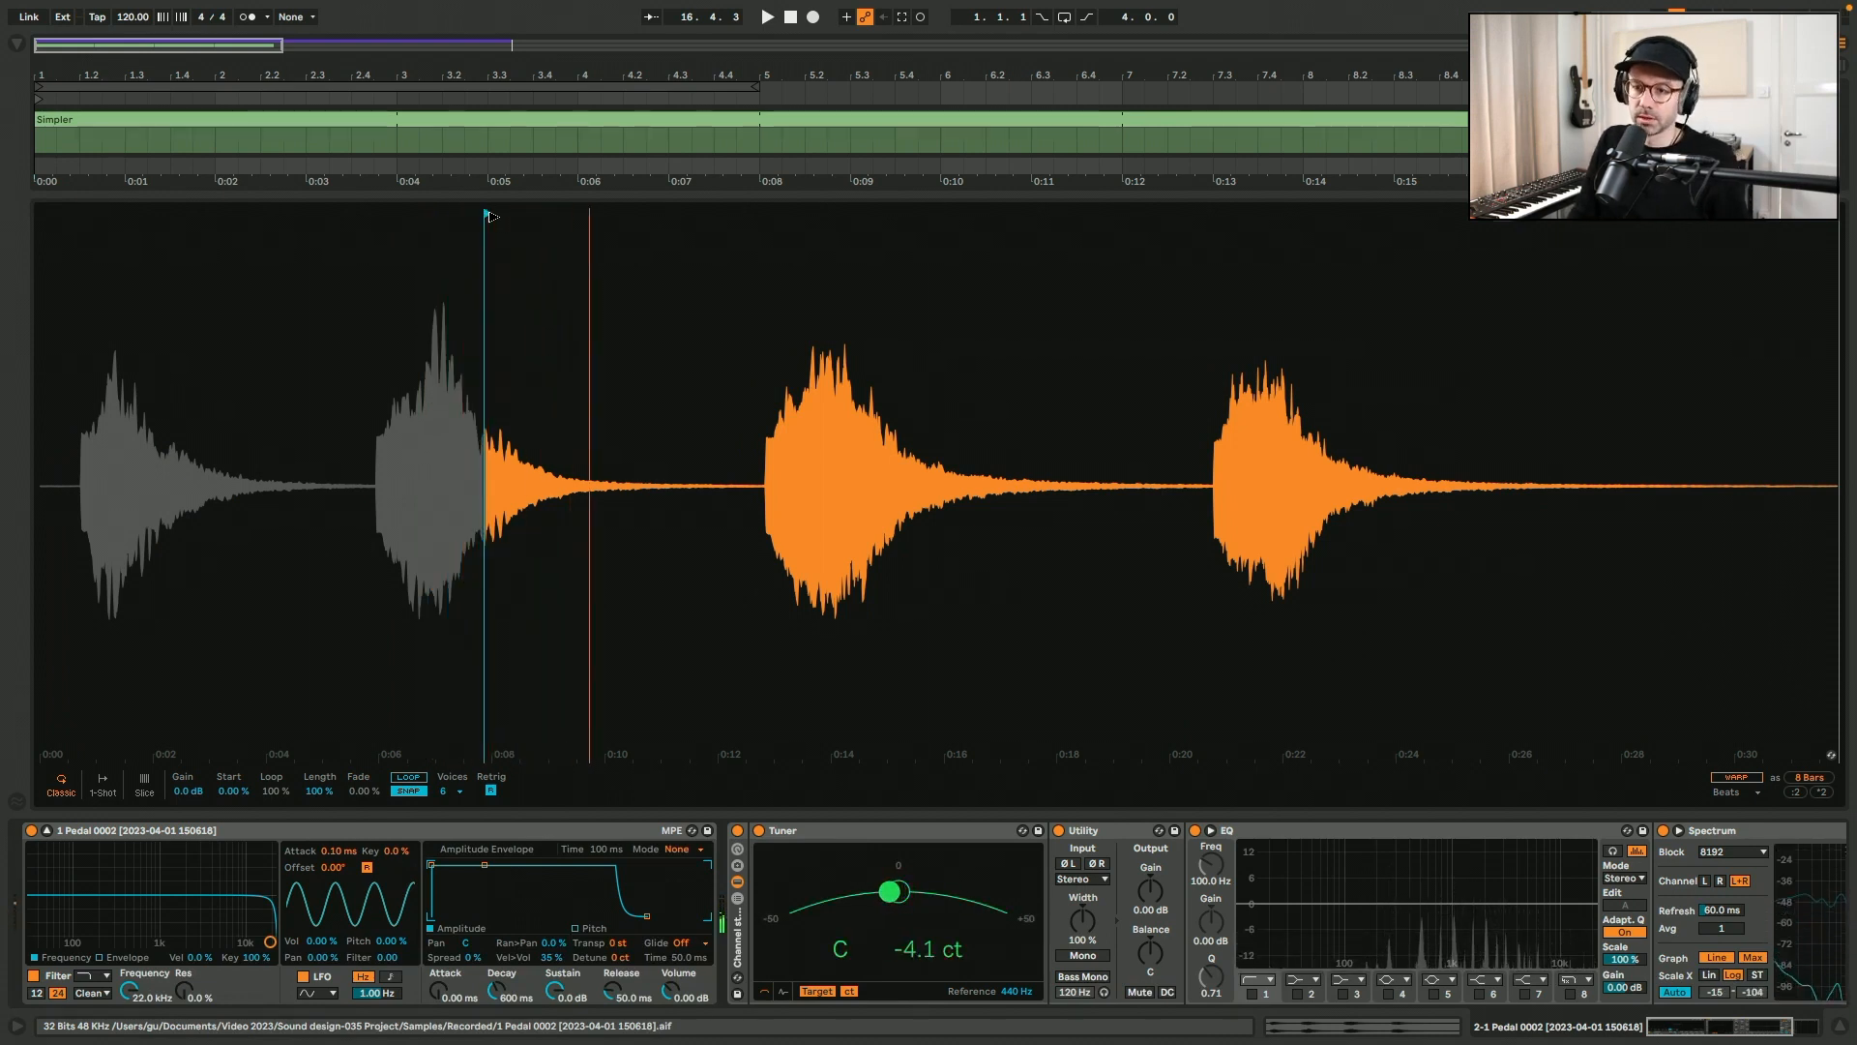
{"action": "mouse_move", "coordinate": [492, 214]}
{"action": "left_mouse_down"}
{"action": "mouse_move", "coordinate": [395, 214]}
{"action": "mouse_move", "coordinate": [1306, 209]}
{"action": "mouse_move", "coordinate": [995, 211]}
{"action": "left_mouse_up"}
{"action": "left_click_drag", "start_coordinate": [939, 287], "coordinate": [864, 293]}
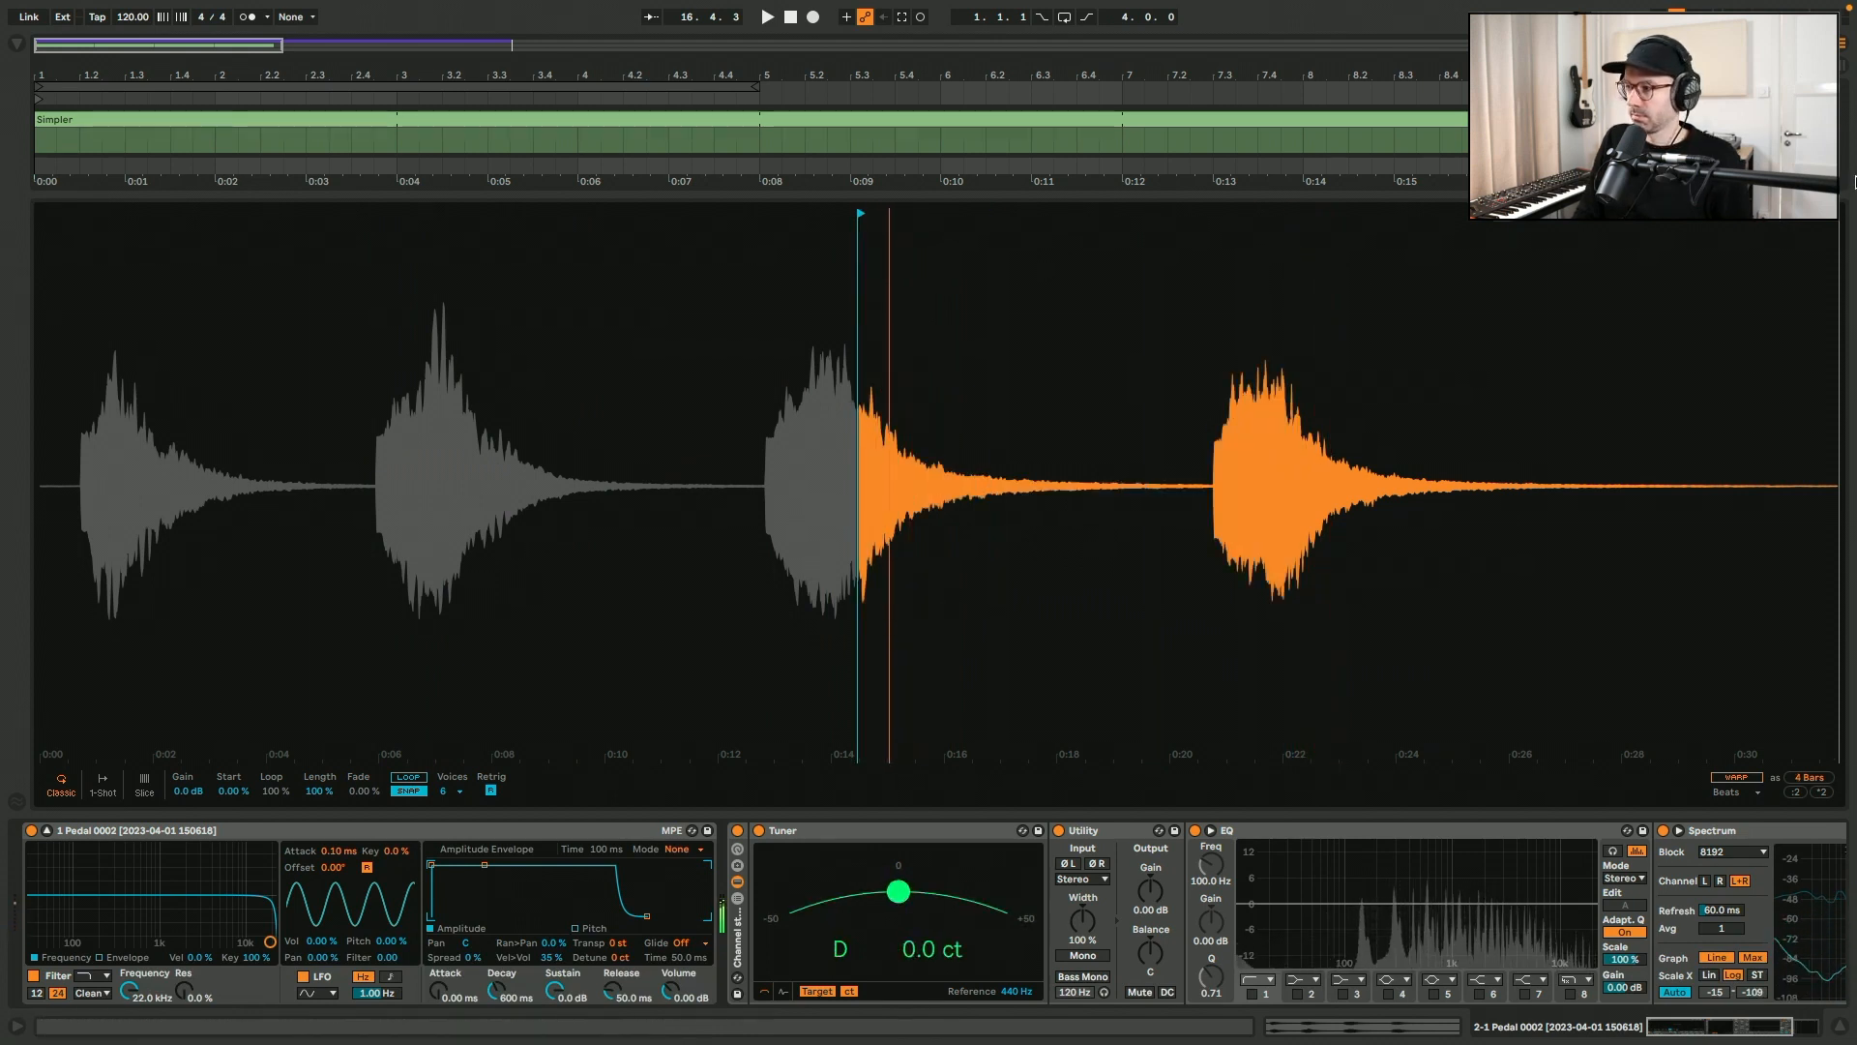
{"action": "left_click_drag", "start_coordinate": [1831, 332], "coordinate": [1197, 335]}
{"action": "scroll", "coordinate": [896, 291], "scroll_direction": "up", "scroll_amount": 3}
{"action": "scroll", "coordinate": [844, 218], "scroll_direction": "up", "scroll_amount": 5}
{"action": "left_click_drag", "start_coordinate": [764, 214], "coordinate": [861, 214]}
{"action": "left_click_drag", "start_coordinate": [974, 349], "coordinate": [497, 349]}
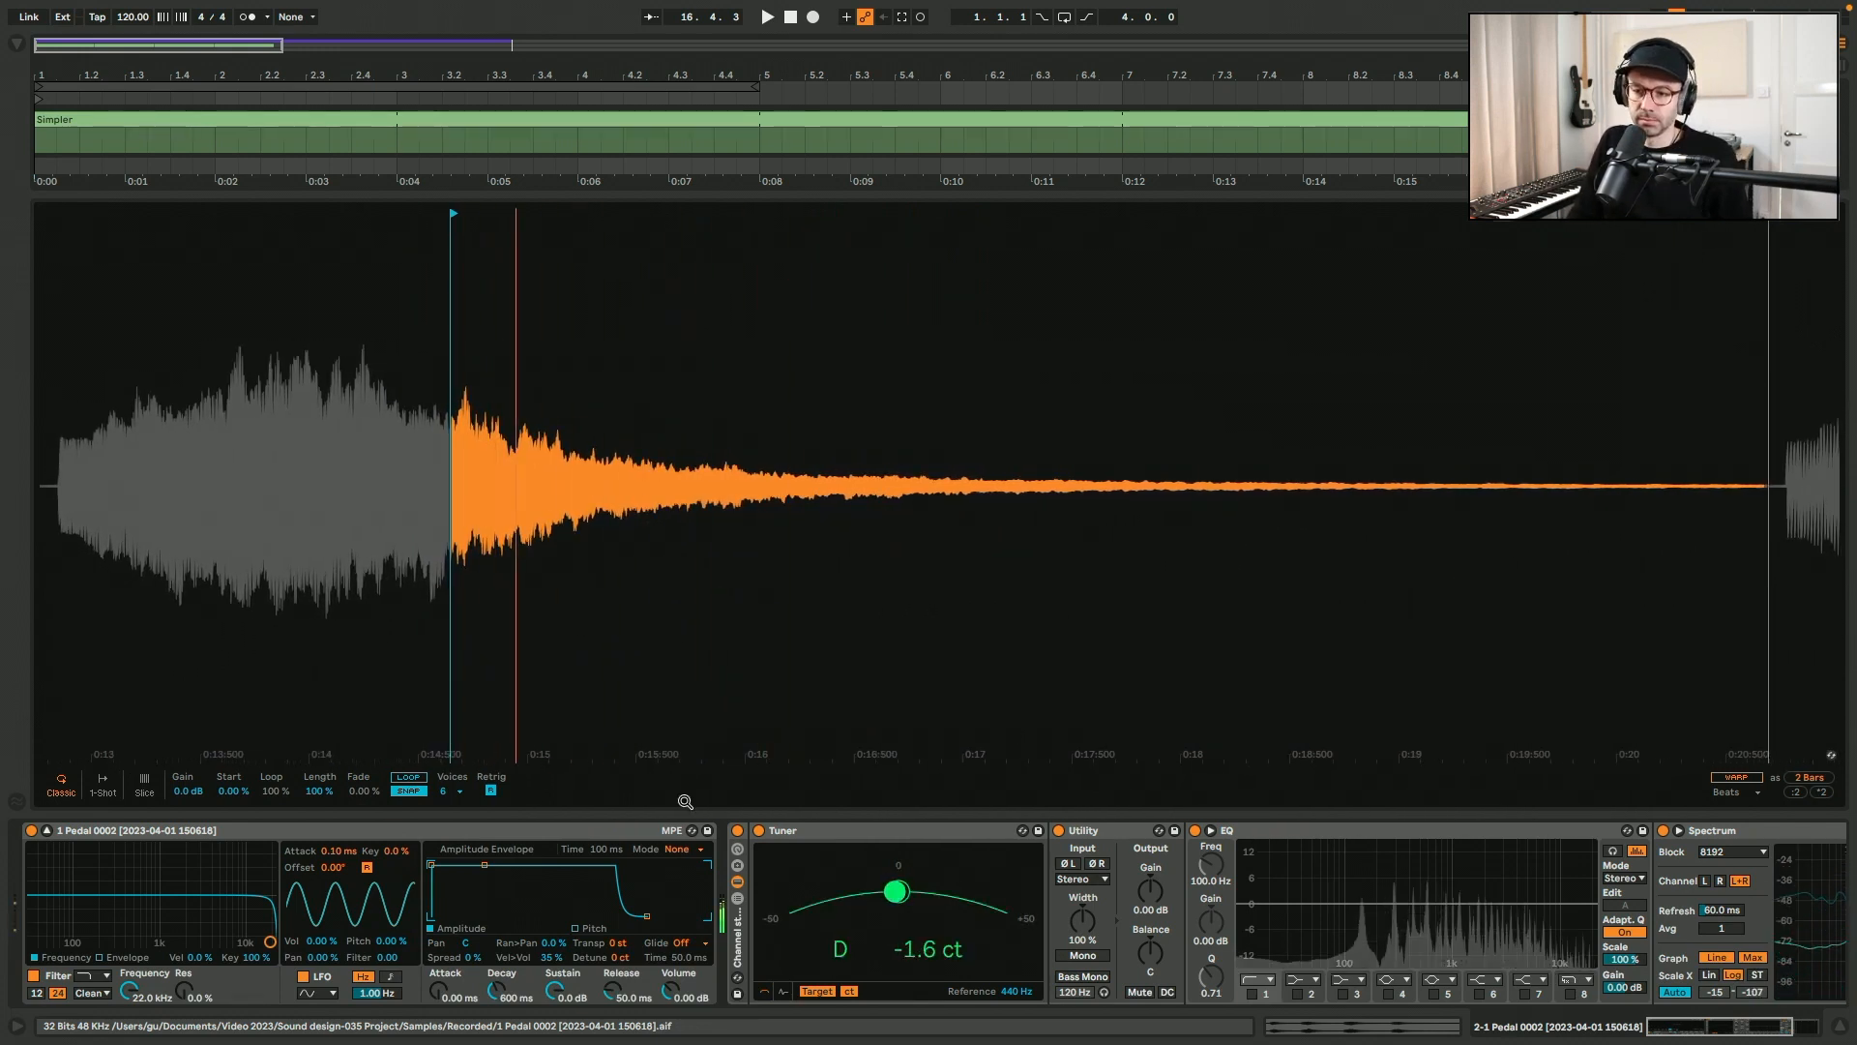
- Set the amplitude envelope's release to 2.50 s and its attack to 100 ms
{"action": "left_click", "coordinate": [614, 998]}
{"action": "type", "text": "250"}
{"action": "key", "text": "Return"}
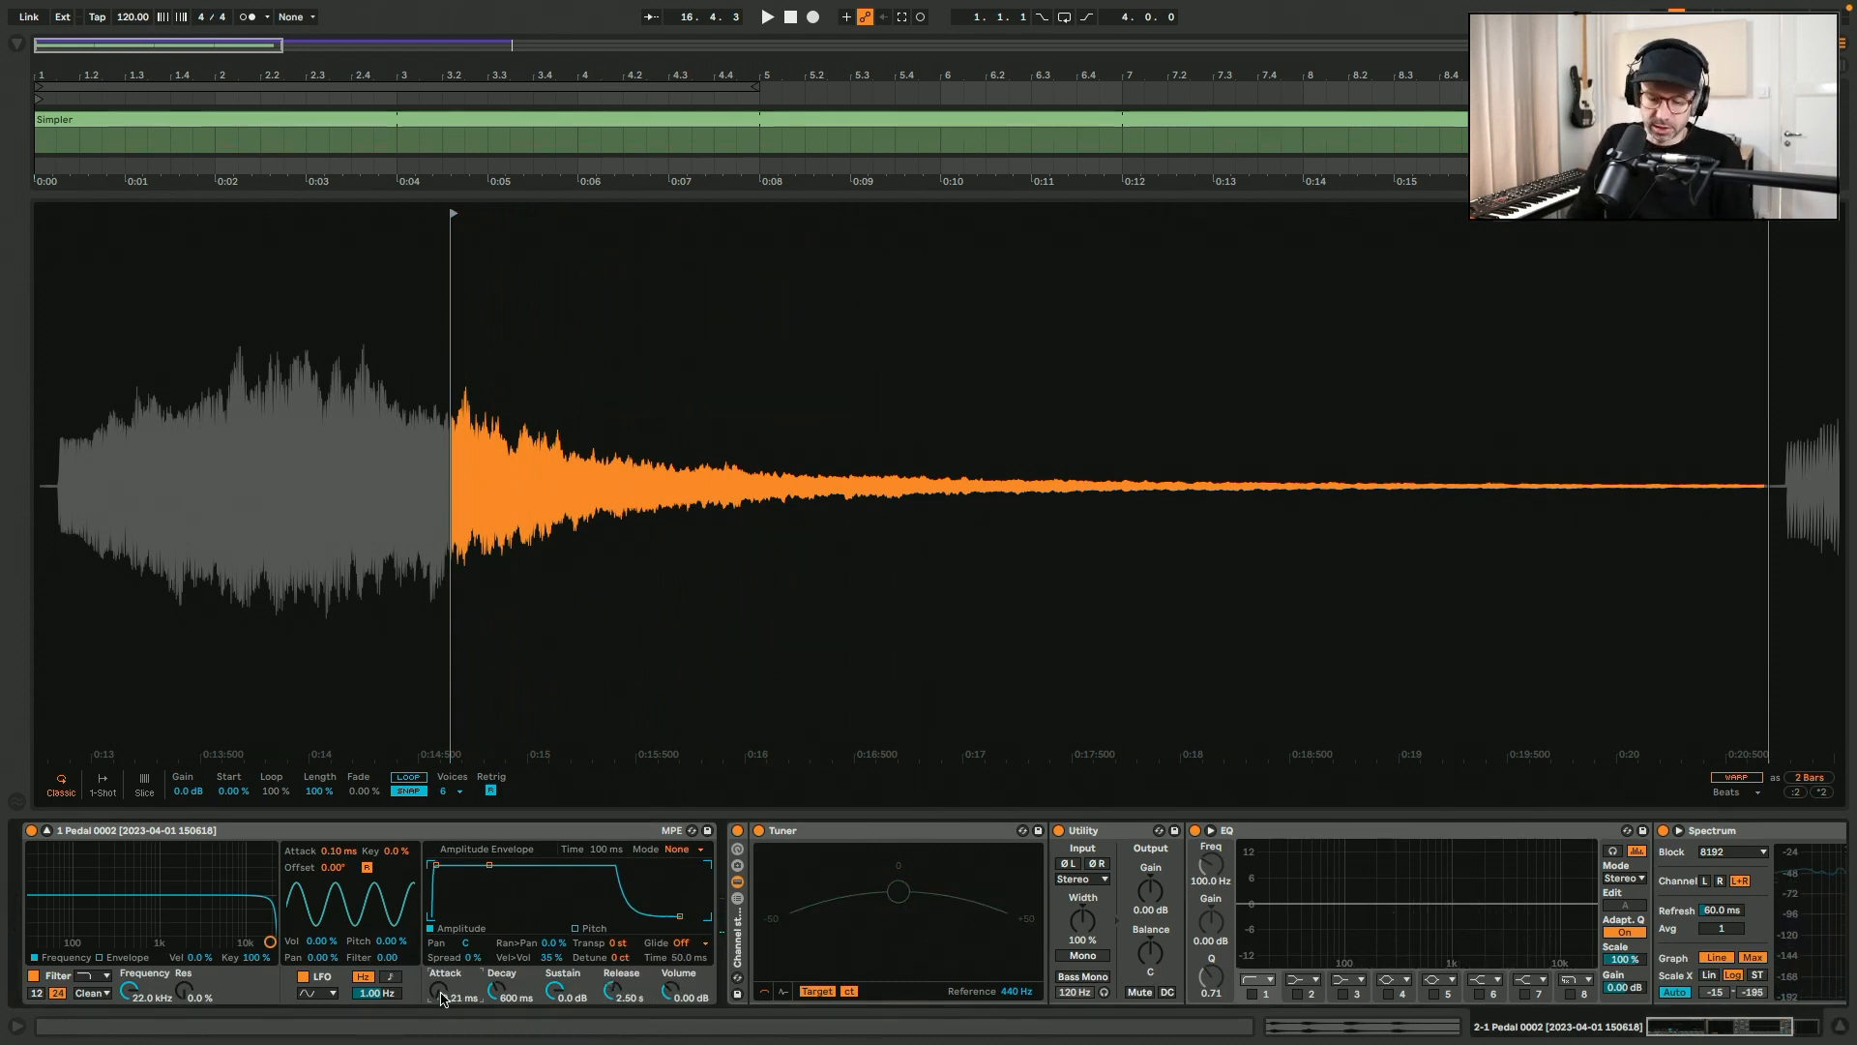
{"action": "left_click_drag", "start_coordinate": [440, 998], "coordinate": [440, 977]}
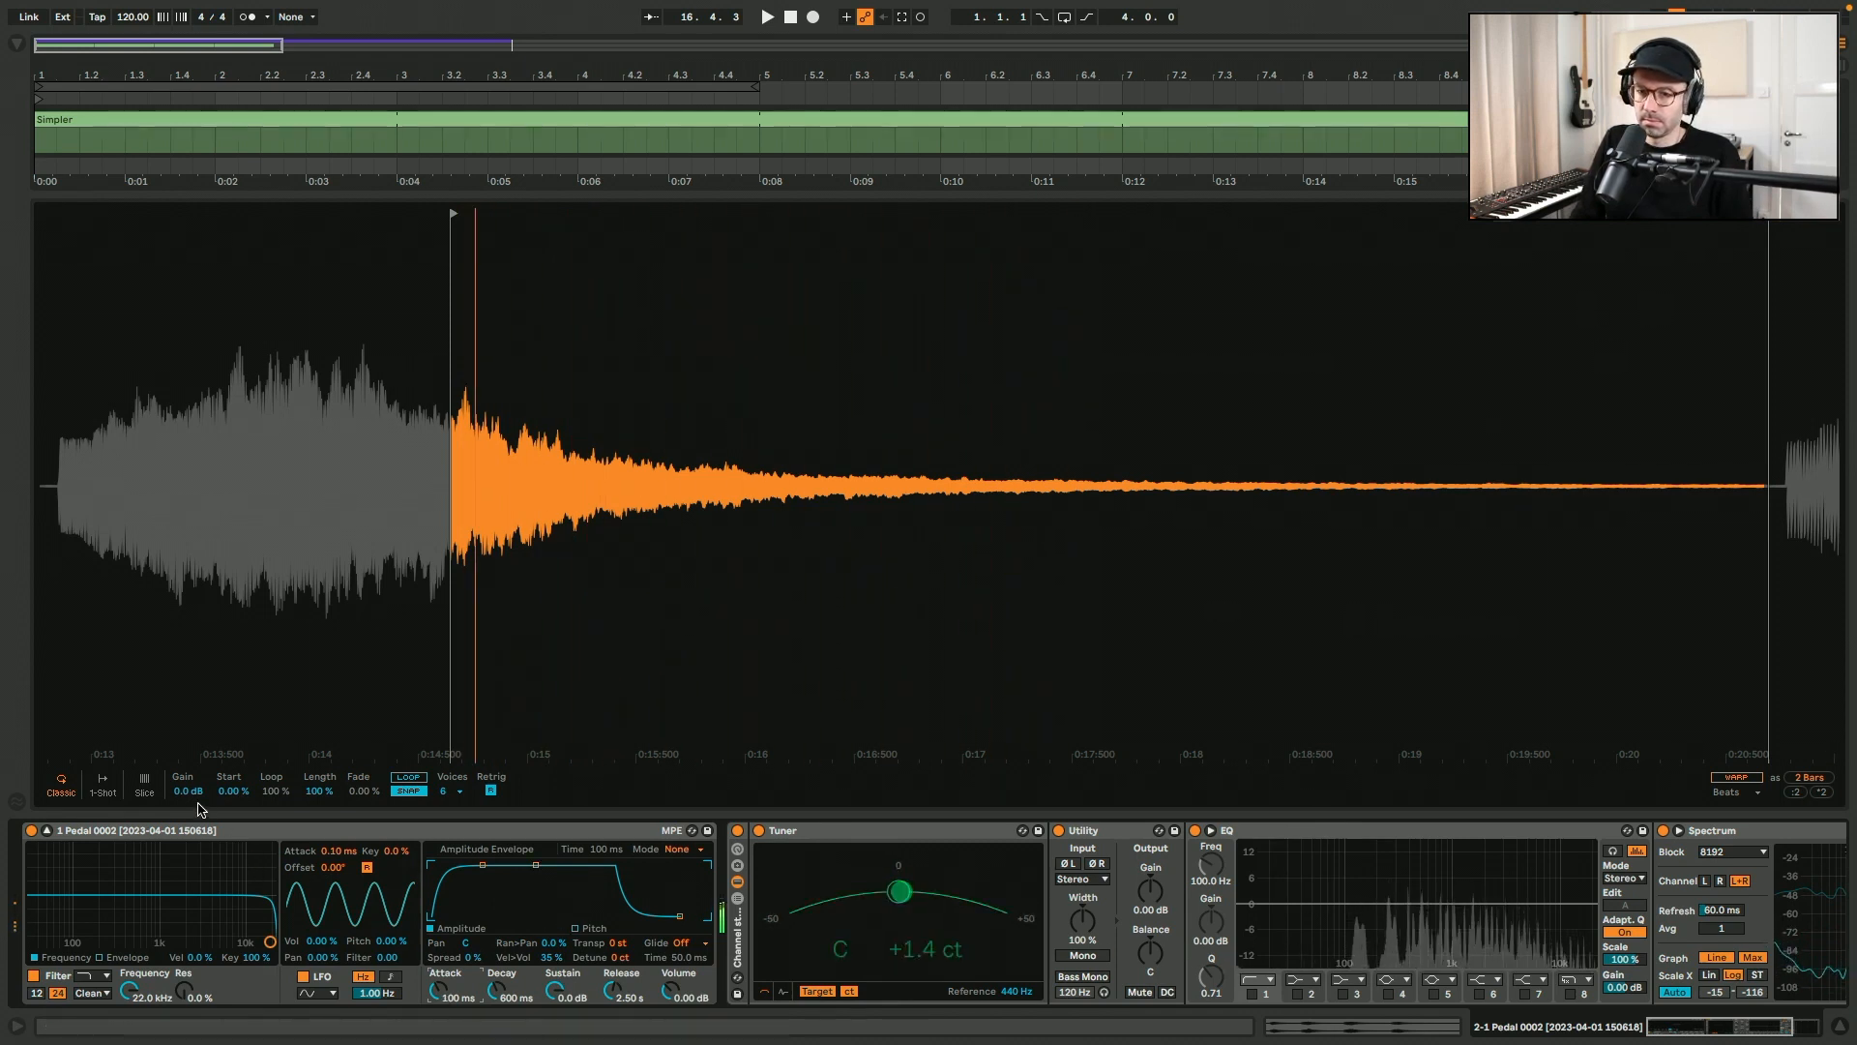
- Crop the sample to the marked region and raise its gain to 5.3 dB
{"action": "right_click", "coordinate": [571, 600]}
{"action": "left_click", "coordinate": [638, 683]}
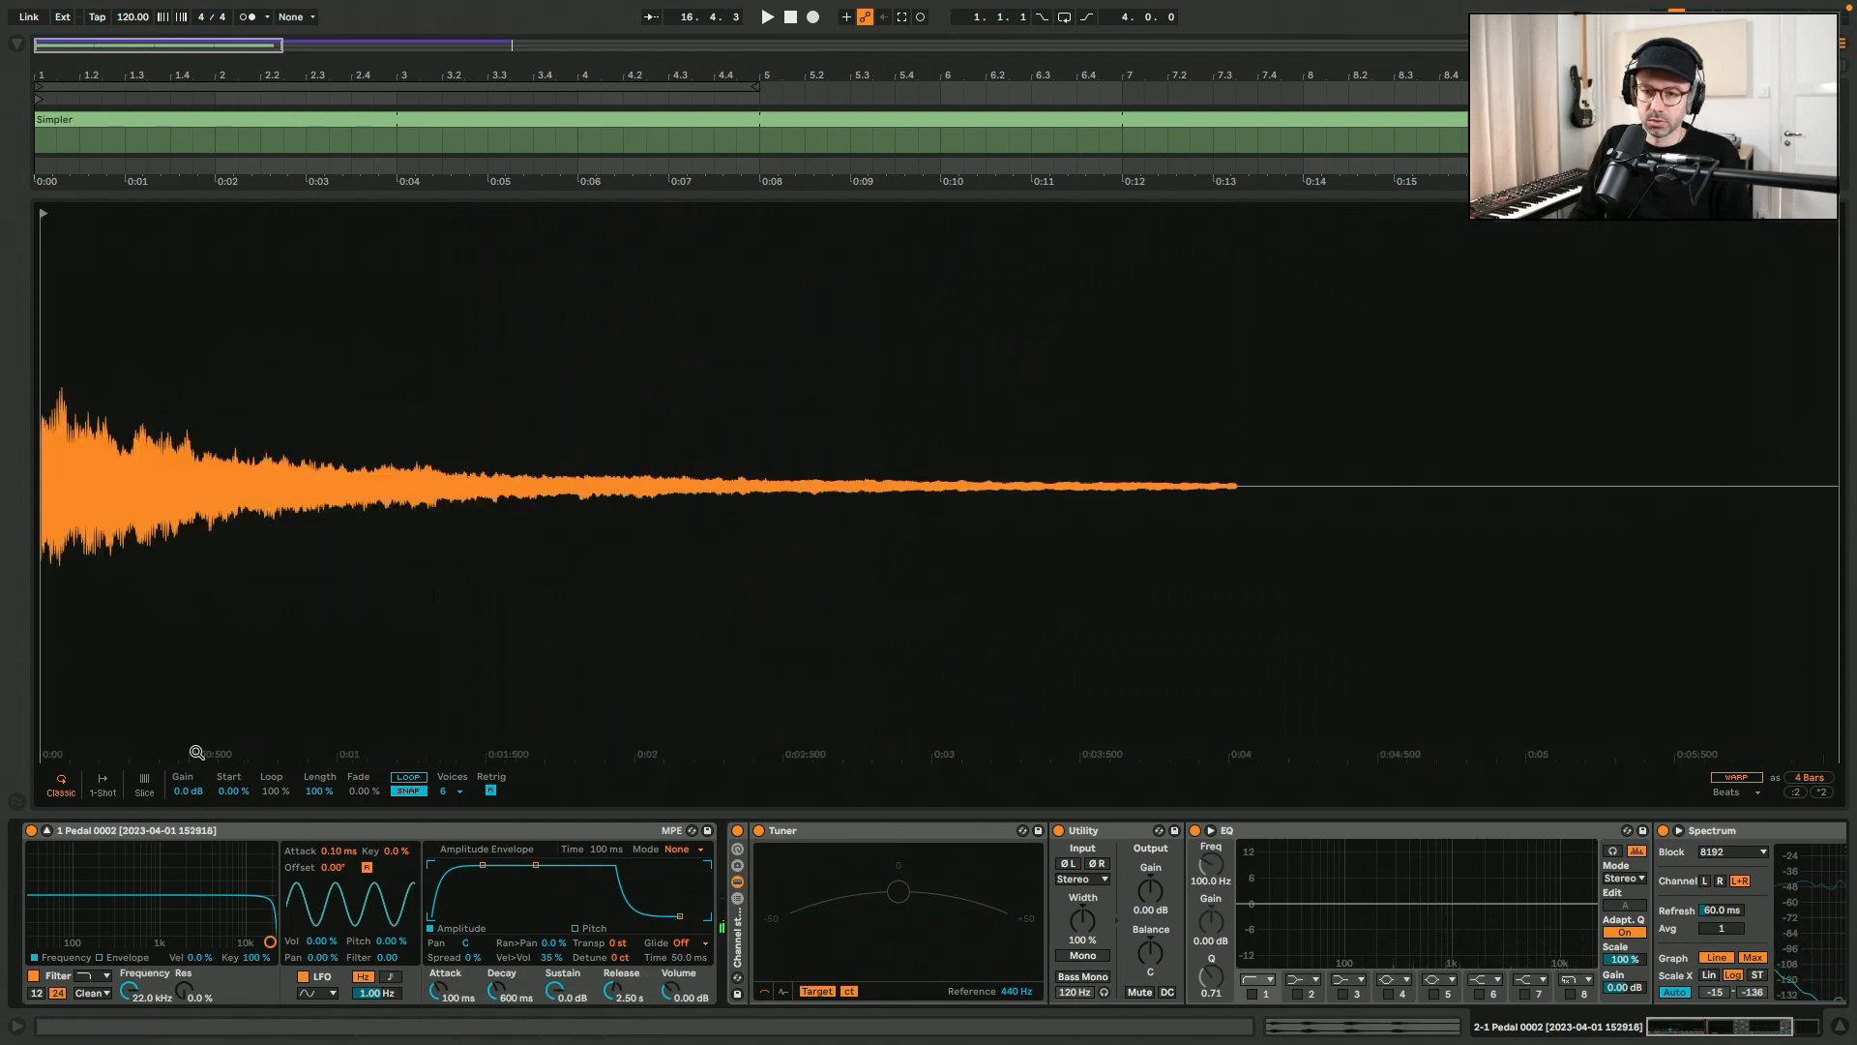
{"action": "left_click_drag", "start_coordinate": [181, 786], "coordinate": [181, 755]}
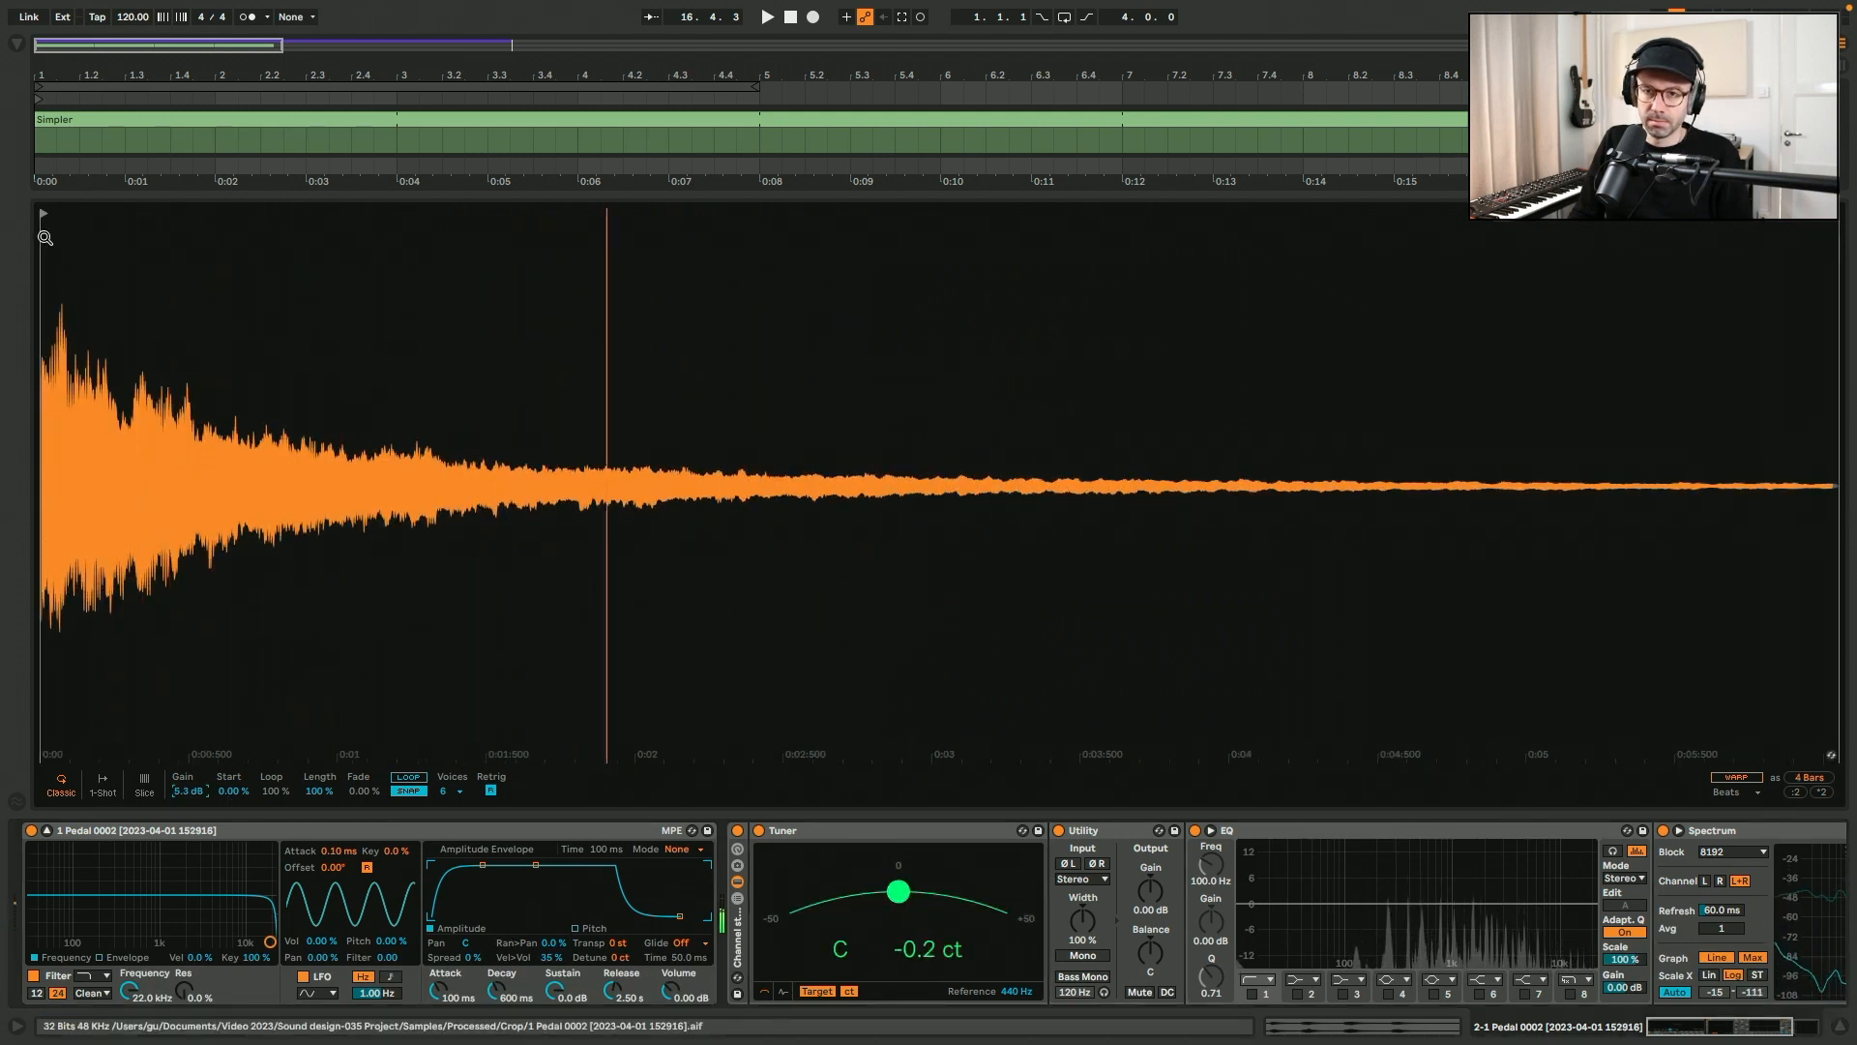
- Move the sample start past the first peak of the cropped decay and audition notes one octave lower
{"action": "left_click_drag", "start_coordinate": [42, 214], "coordinate": [120, 214]}
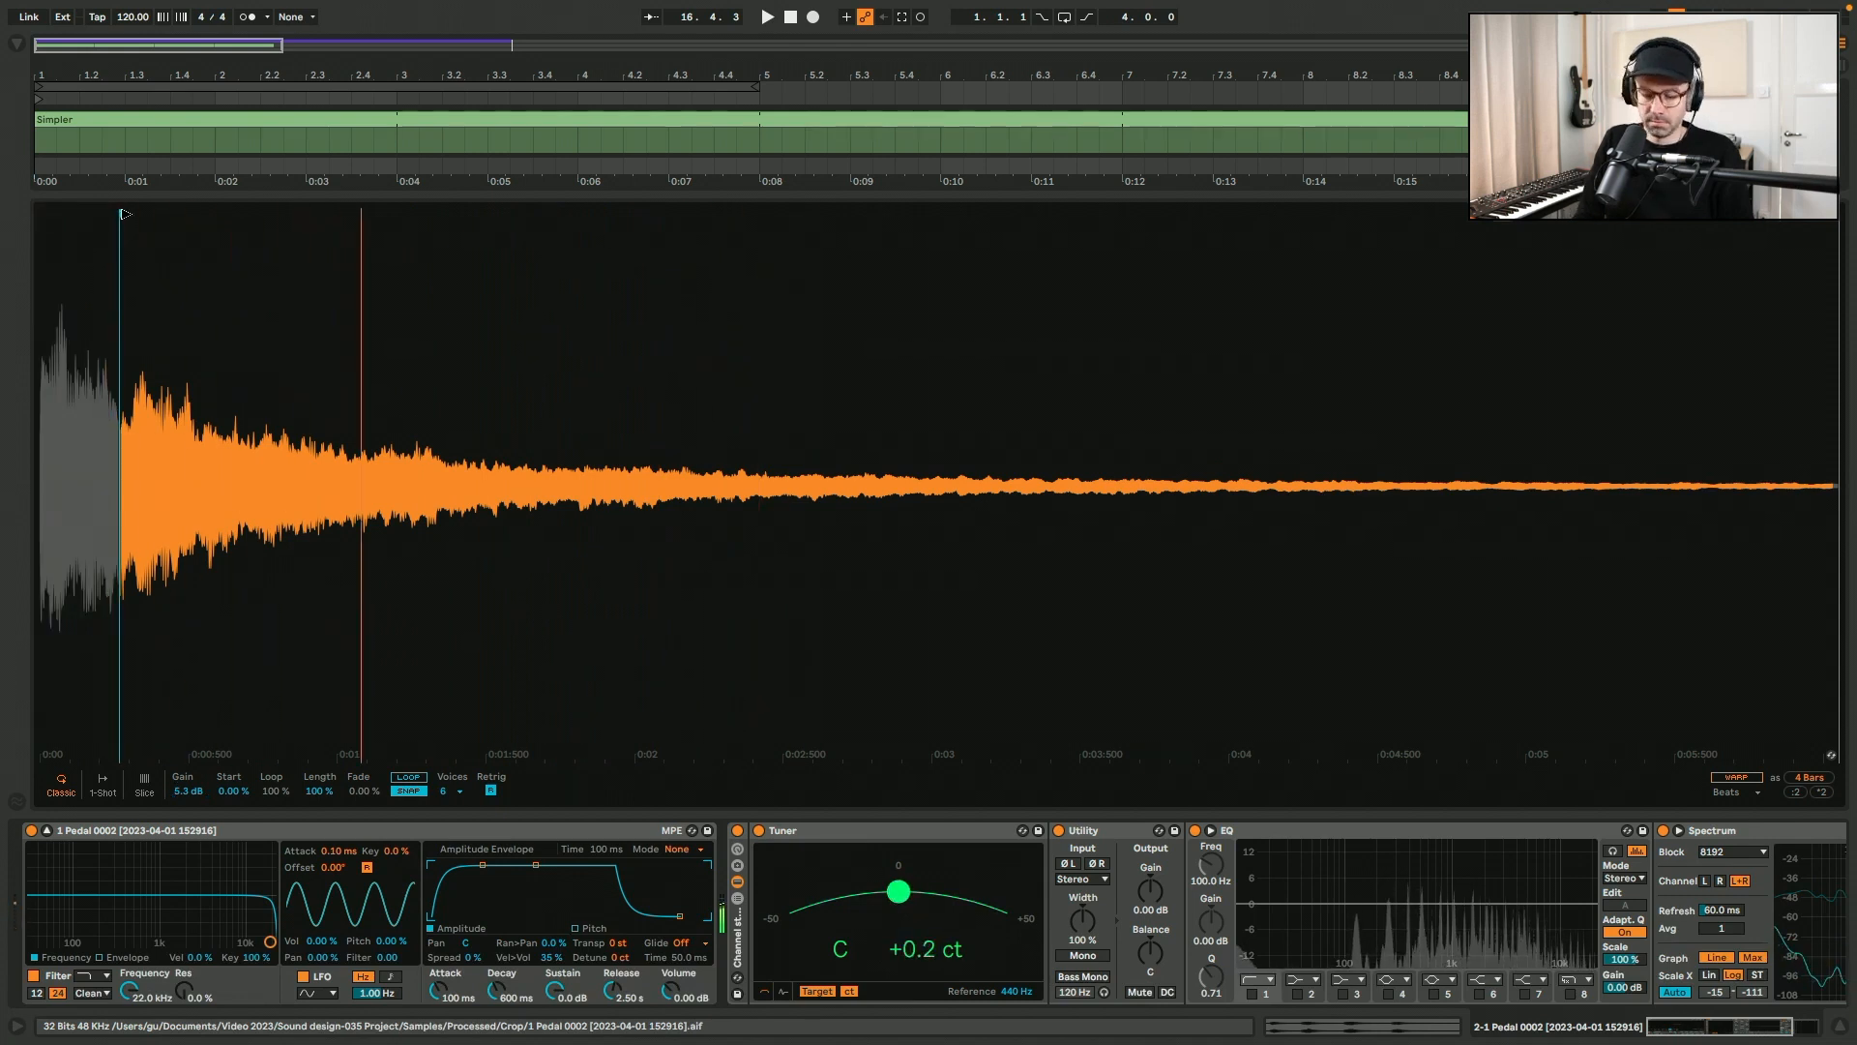
{"action": "key", "text": "z"}
{"action": "key", "text": "l"}
{"action": "key", "text": "g"}
{"action": "key", "text": "k"}
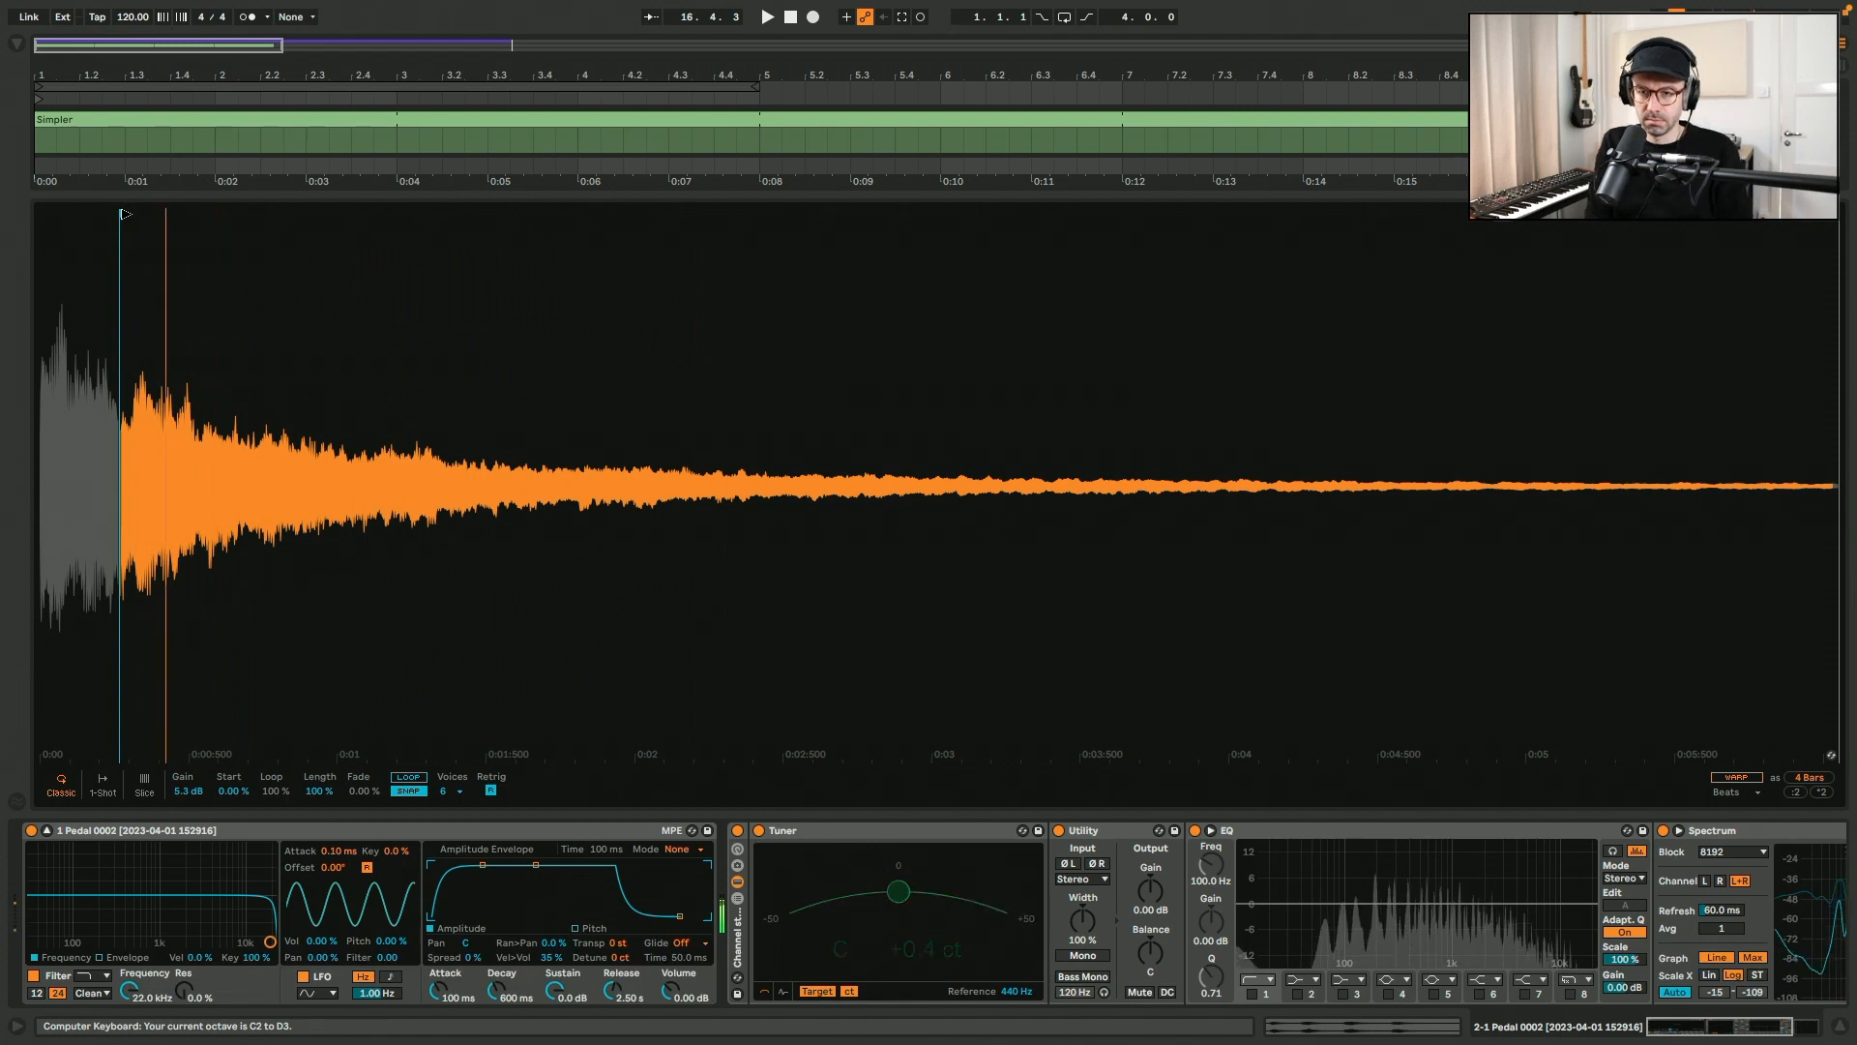
- Move the sample start to about the 1-second mark and raise the sample gain to 10 dB
{"action": "mouse_move", "coordinate": [129, 214]}
{"action": "left_mouse_down"}
{"action": "mouse_move", "coordinate": [448, 214]}
{"action": "mouse_move", "coordinate": [334, 214]}
{"action": "left_mouse_up"}
{"action": "key", "text": "l"}
{"action": "mouse_move", "coordinate": [187, 792]}
{"action": "left_mouse_down"}
{"action": "mouse_move", "coordinate": [187, 769]}
{"action": "mouse_move", "coordinate": [184, 789]}
{"action": "left_mouse_up"}
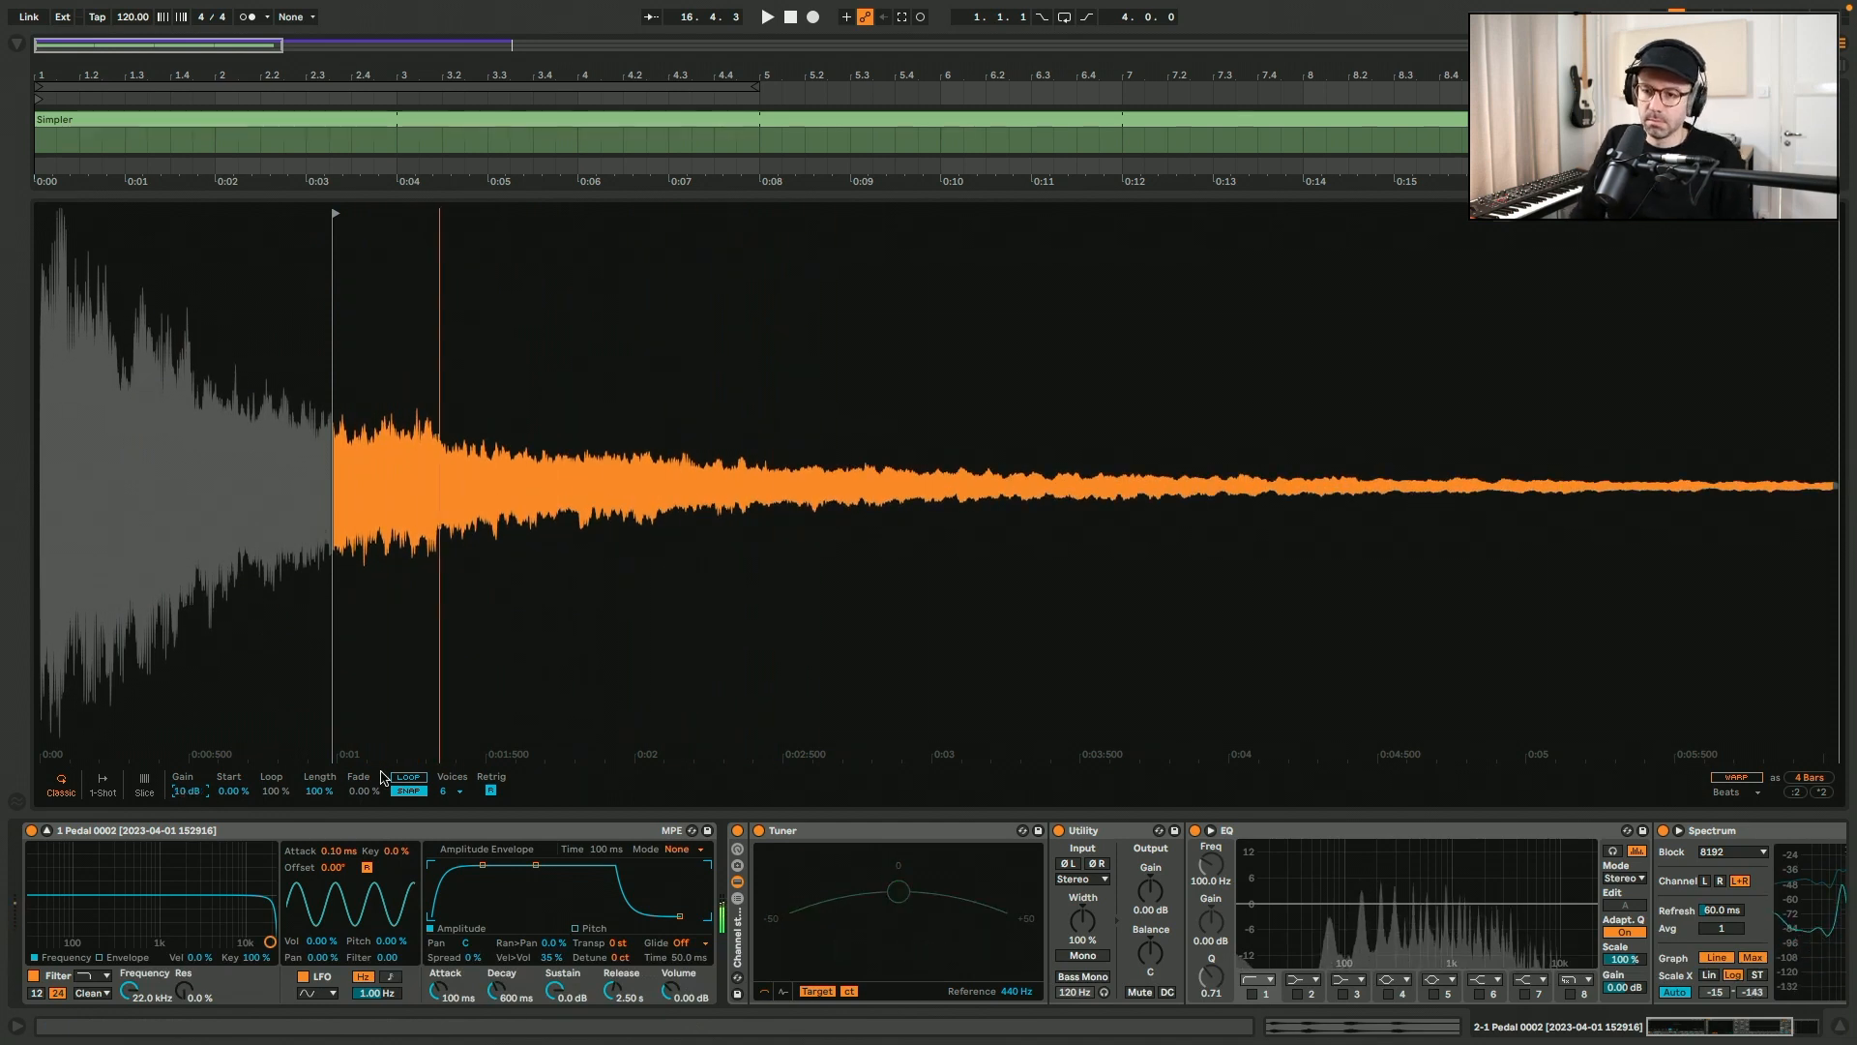
- Set the amplitude envelope's attack to 50 ms and limit Simpler to 4 voices
{"action": "left_click", "coordinate": [442, 1000]}
{"action": "type", "text": "10"}
{"action": "key", "text": "Return"}
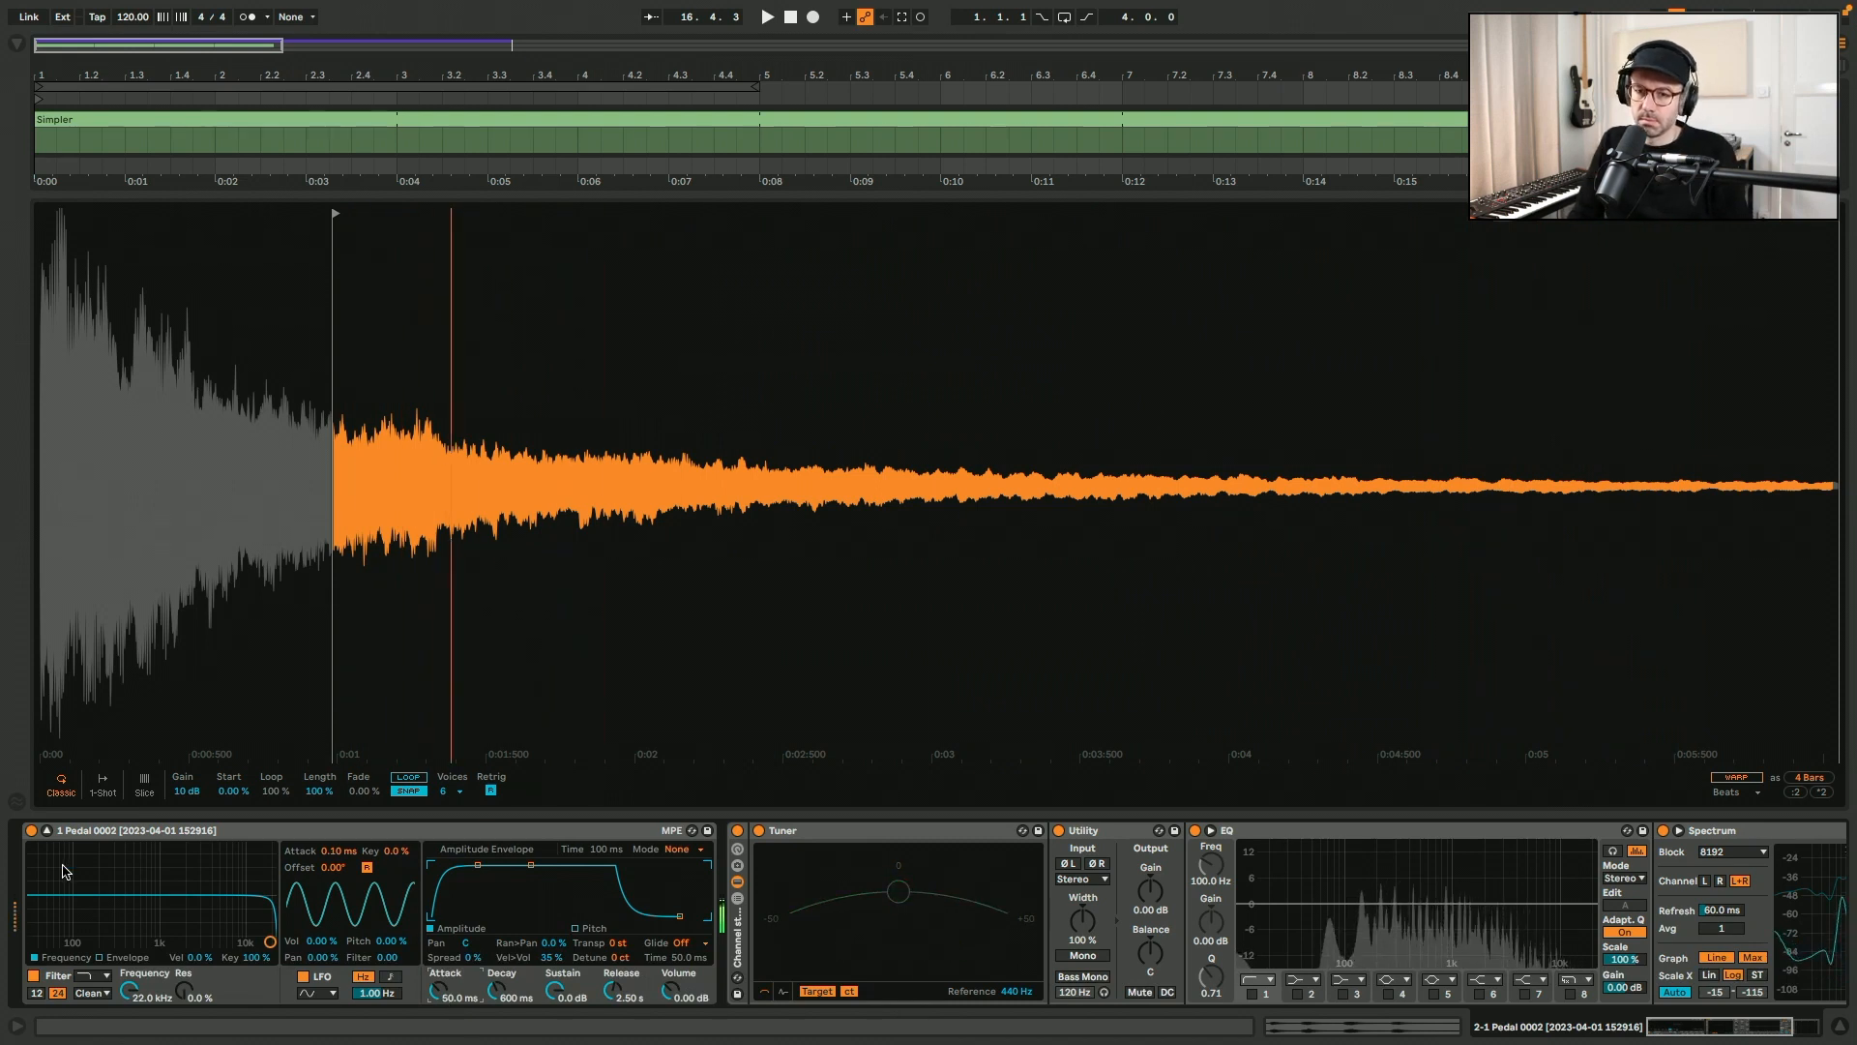
{"action": "left_click", "coordinate": [450, 790]}
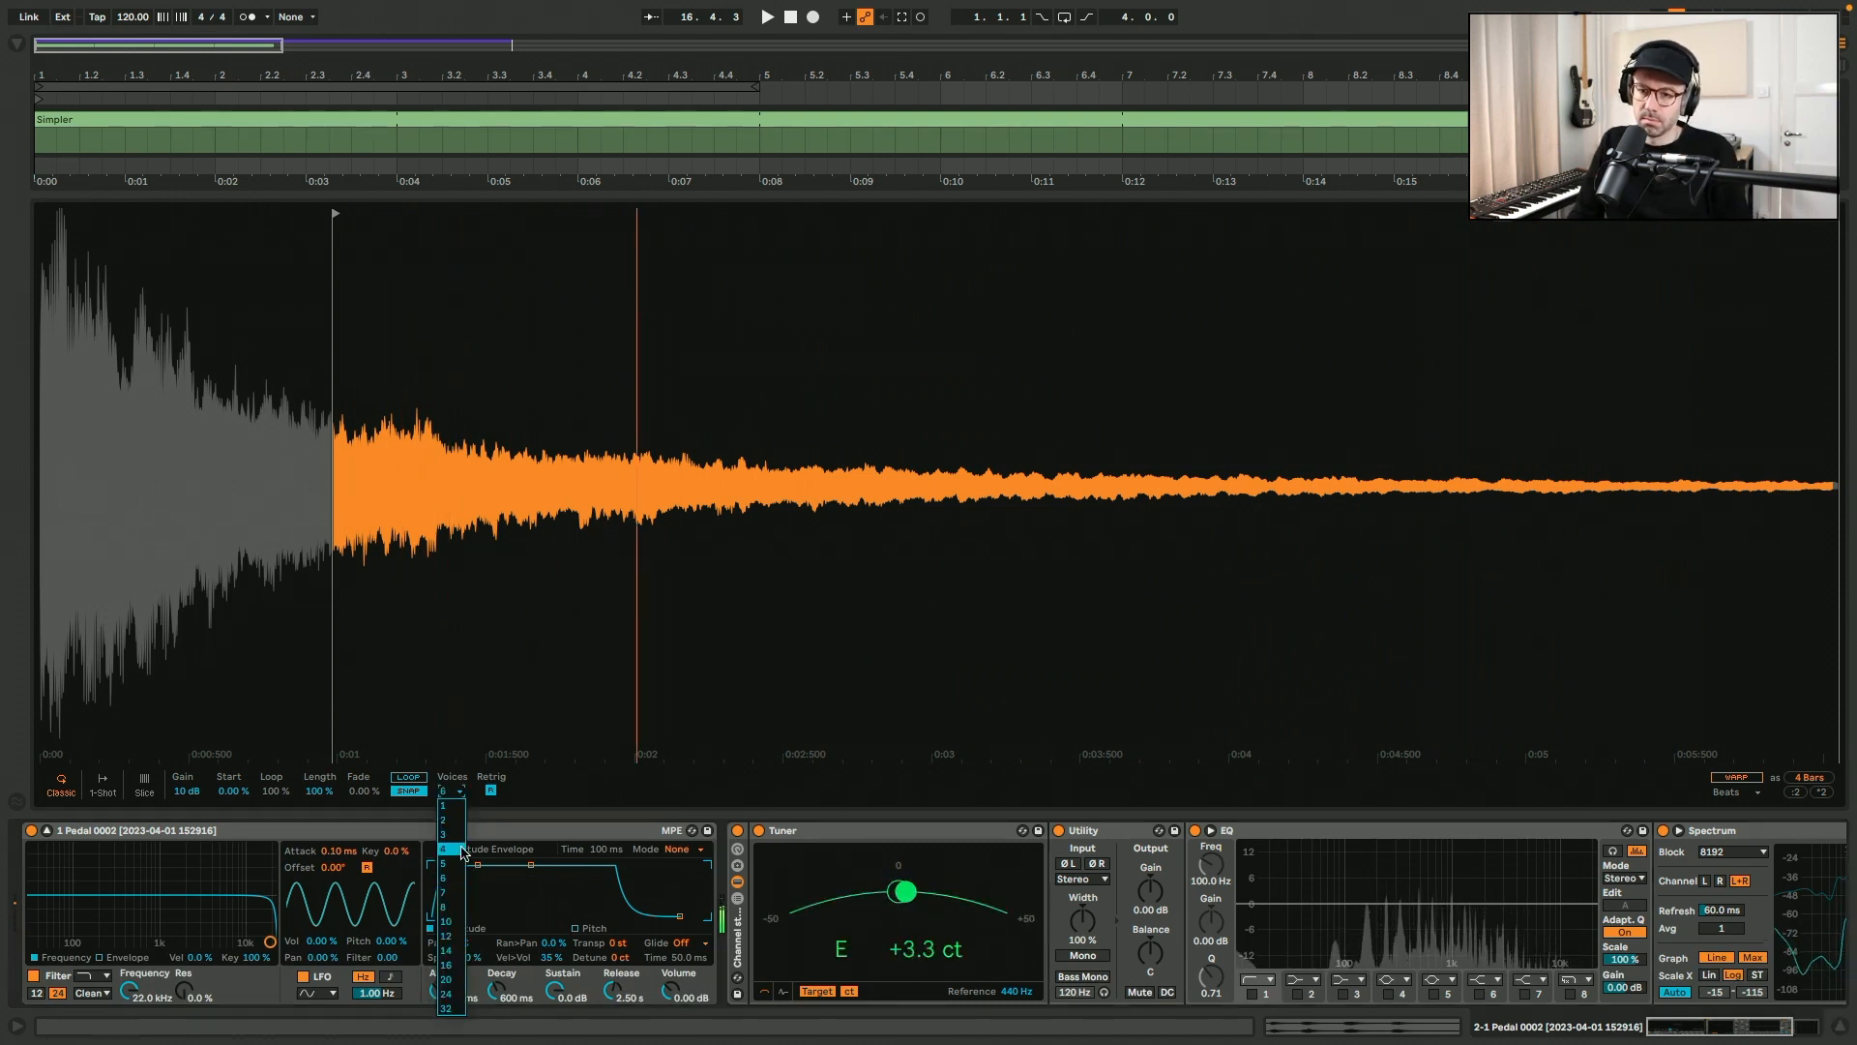
{"action": "left_click", "coordinate": [448, 848]}
- Crop the sample again at the current start point and return Simpler to its compact device view
{"action": "left_click", "coordinate": [47, 831]}
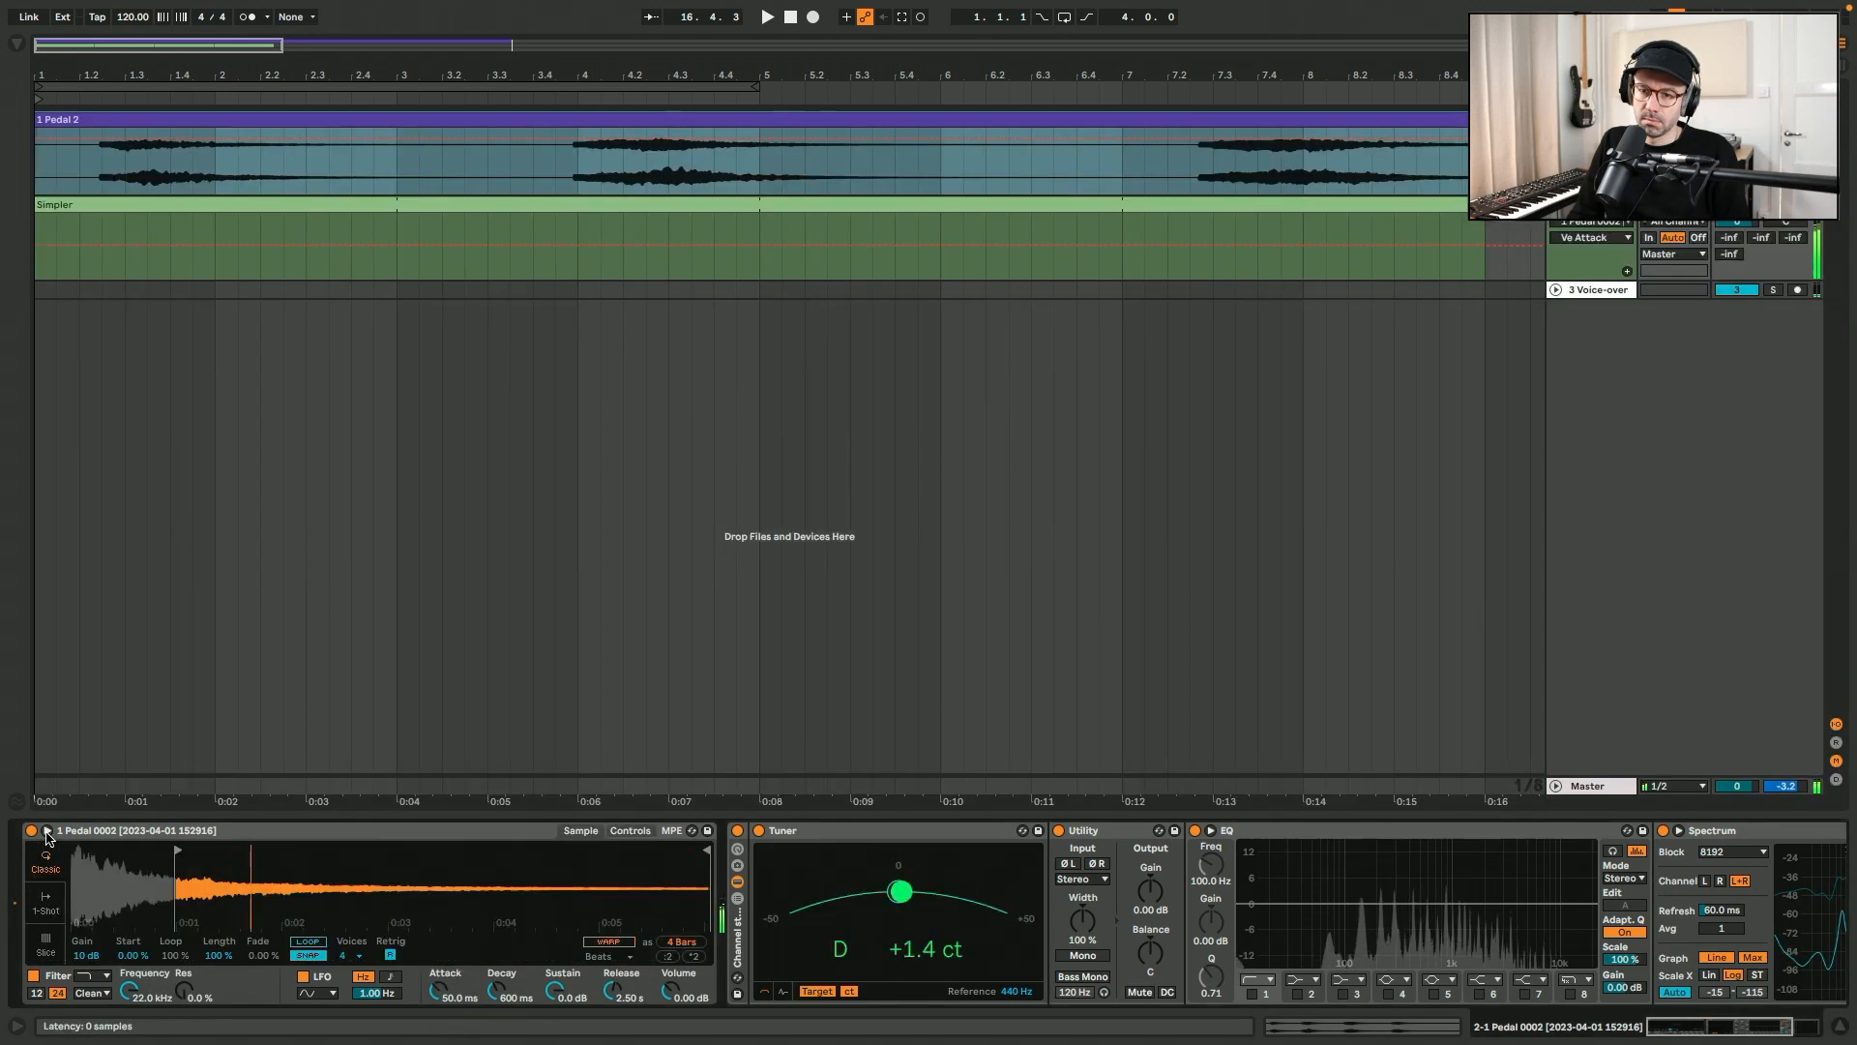
{"action": "left_click", "coordinate": [47, 831]}
{"action": "right_click", "coordinate": [242, 579]}
{"action": "left_click", "coordinate": [297, 671]}
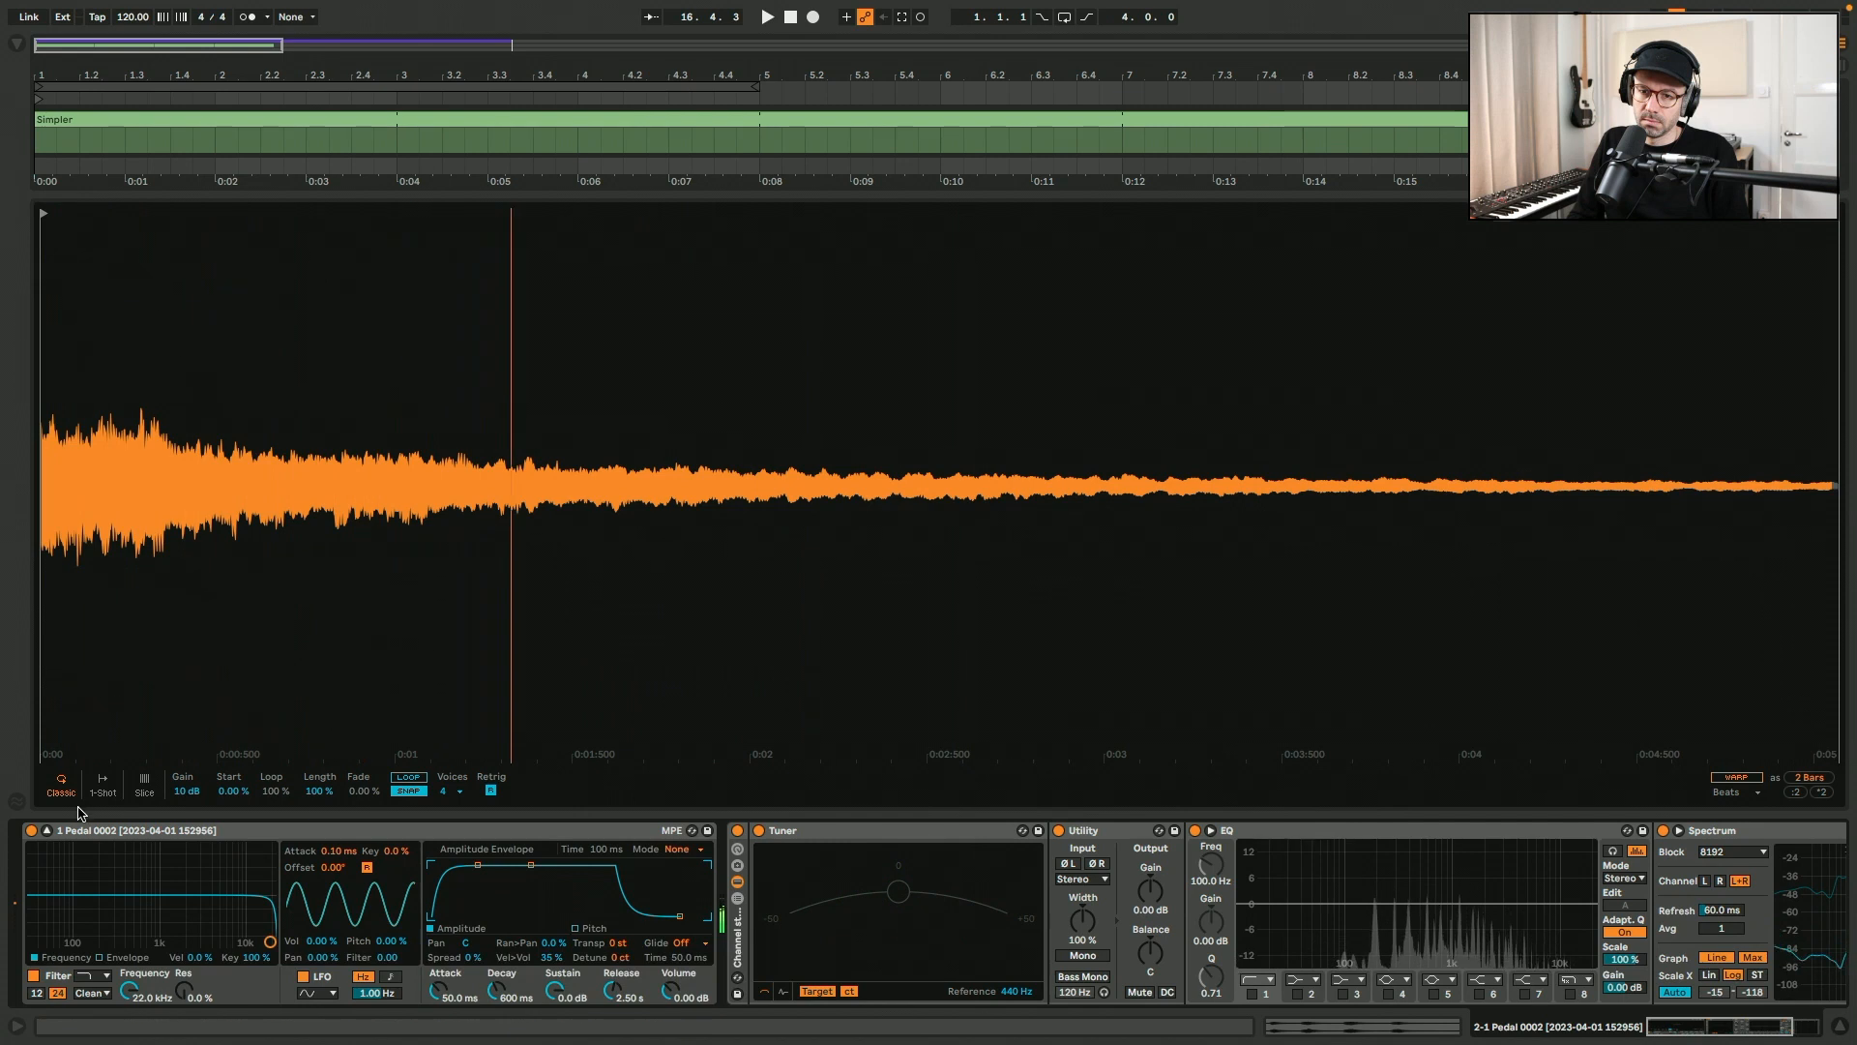
{"action": "left_click", "coordinate": [47, 831]}
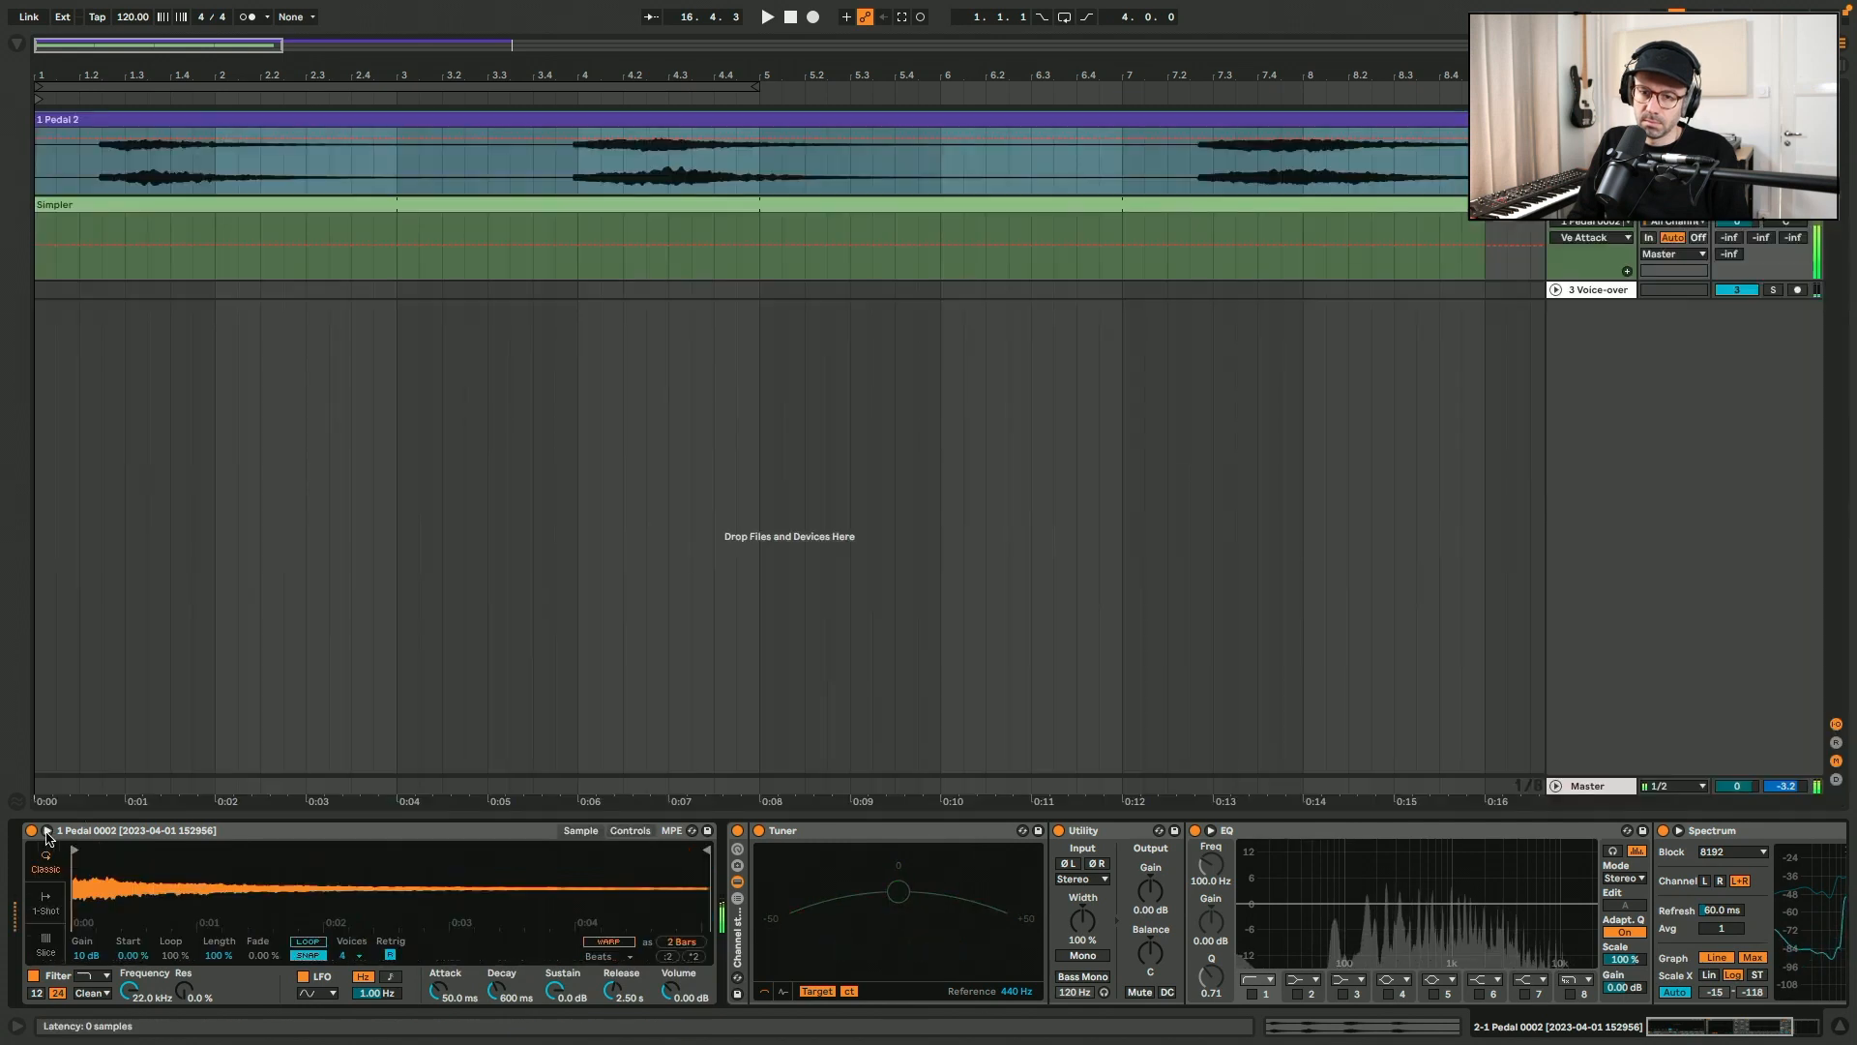
- Ungroup the rack holding the Tuner, Utility, EQ and Spectrum, and show the Audio Effects in the browser
{"action": "left_click", "coordinate": [737, 948]}
{"action": "key", "text": "super+shift+g"}
{"action": "key", "text": "super+alt+b"}
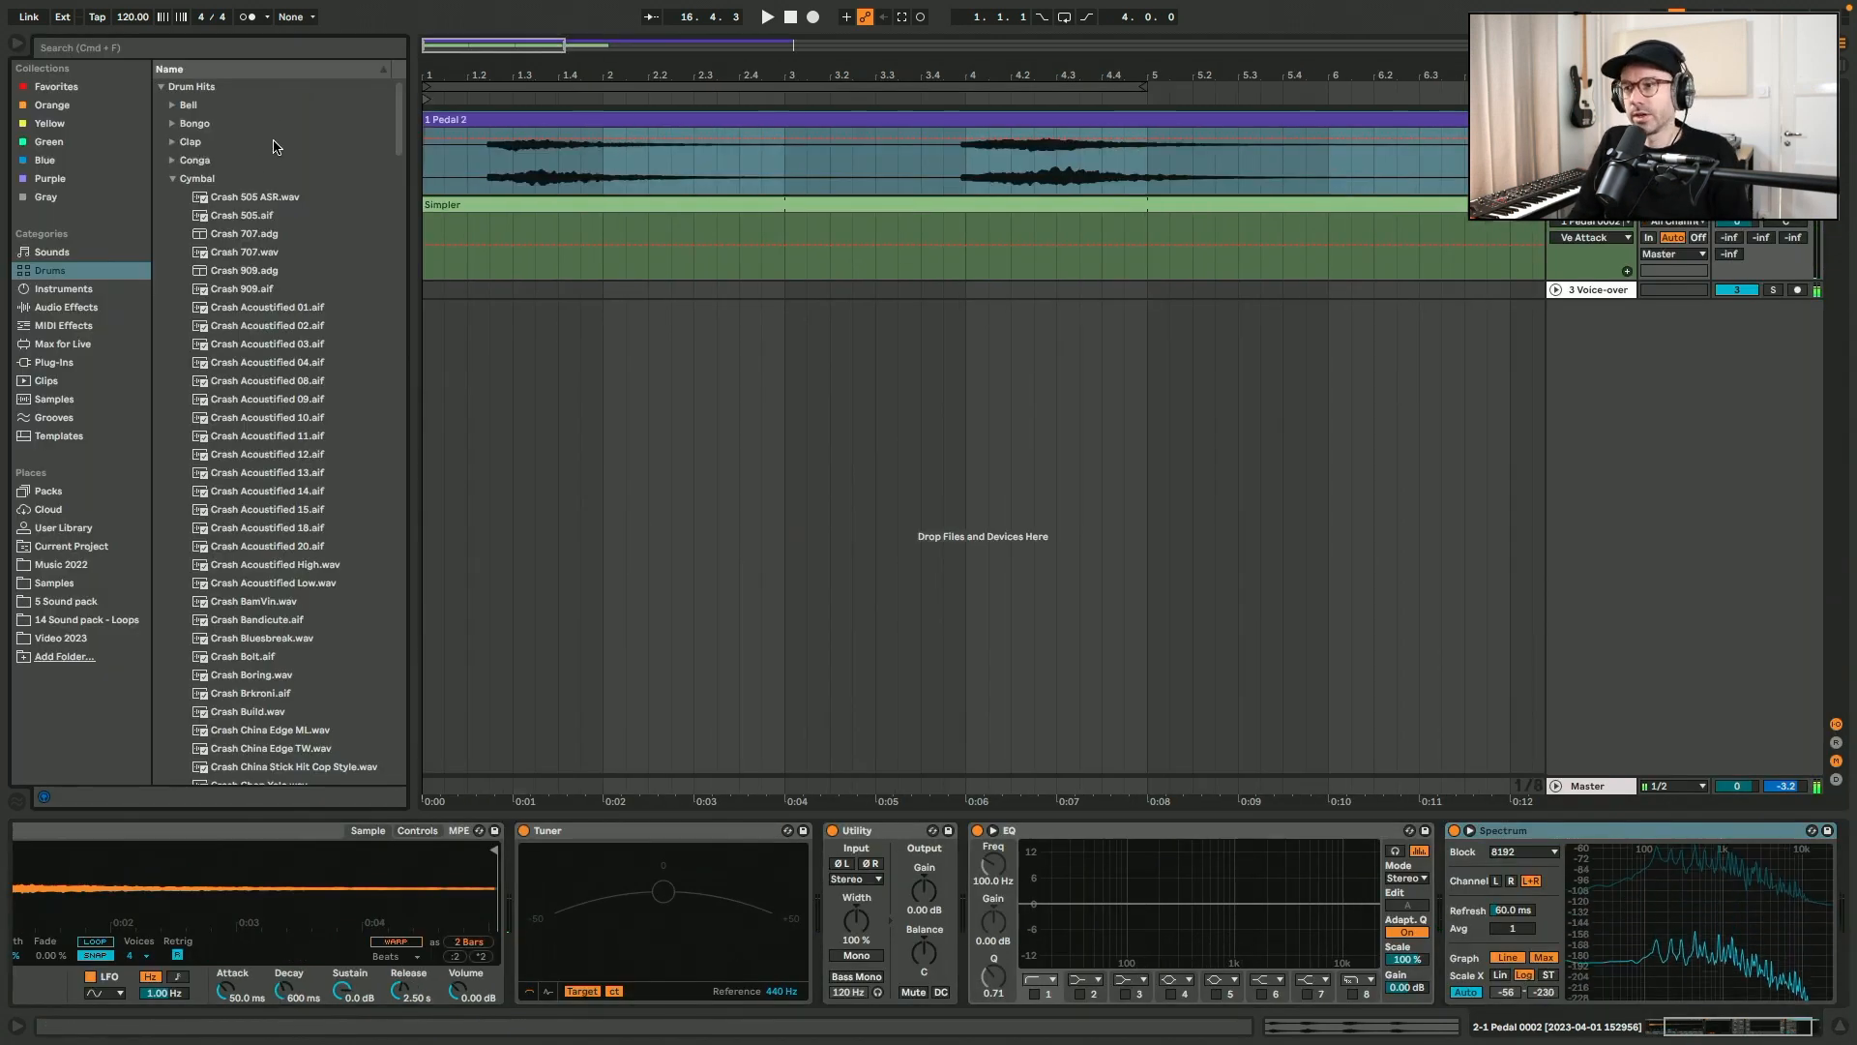
{"action": "left_click", "coordinate": [86, 309]}
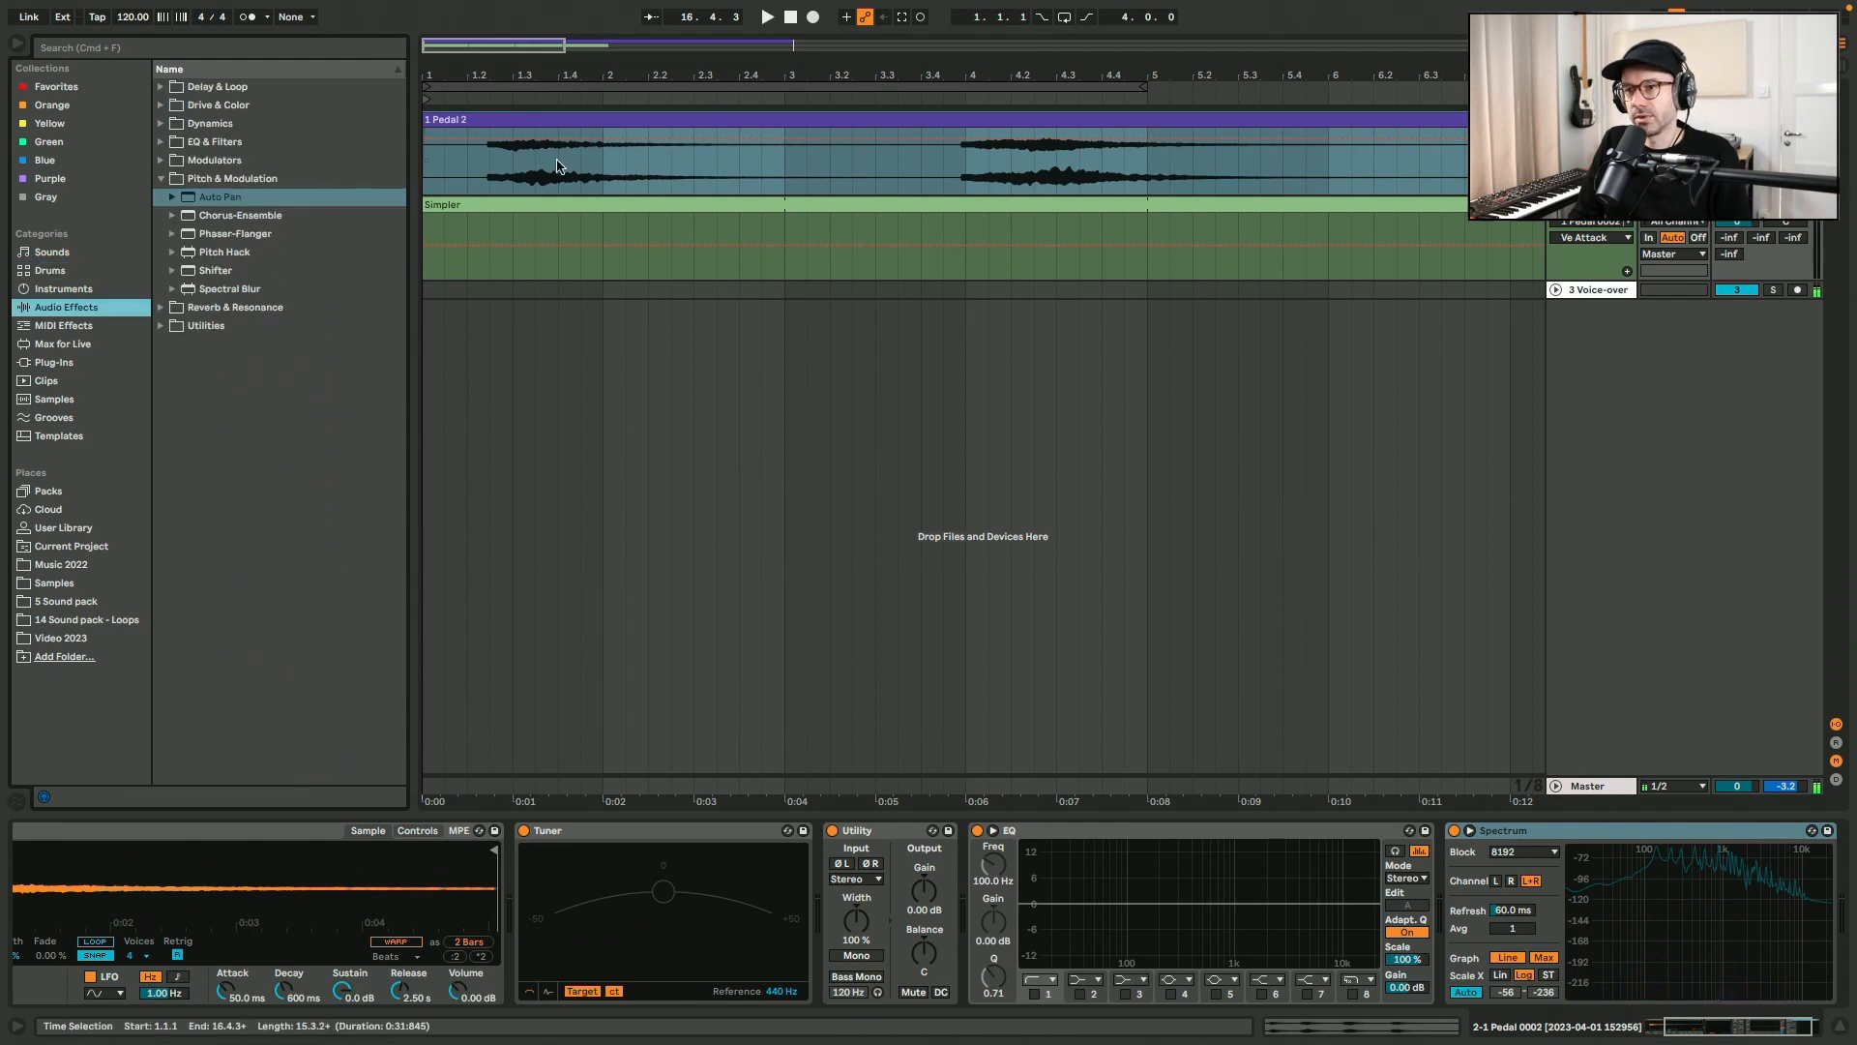
{"action": "scroll", "coordinate": [309, 865], "scroll_direction": "left", "scroll_amount": 4}
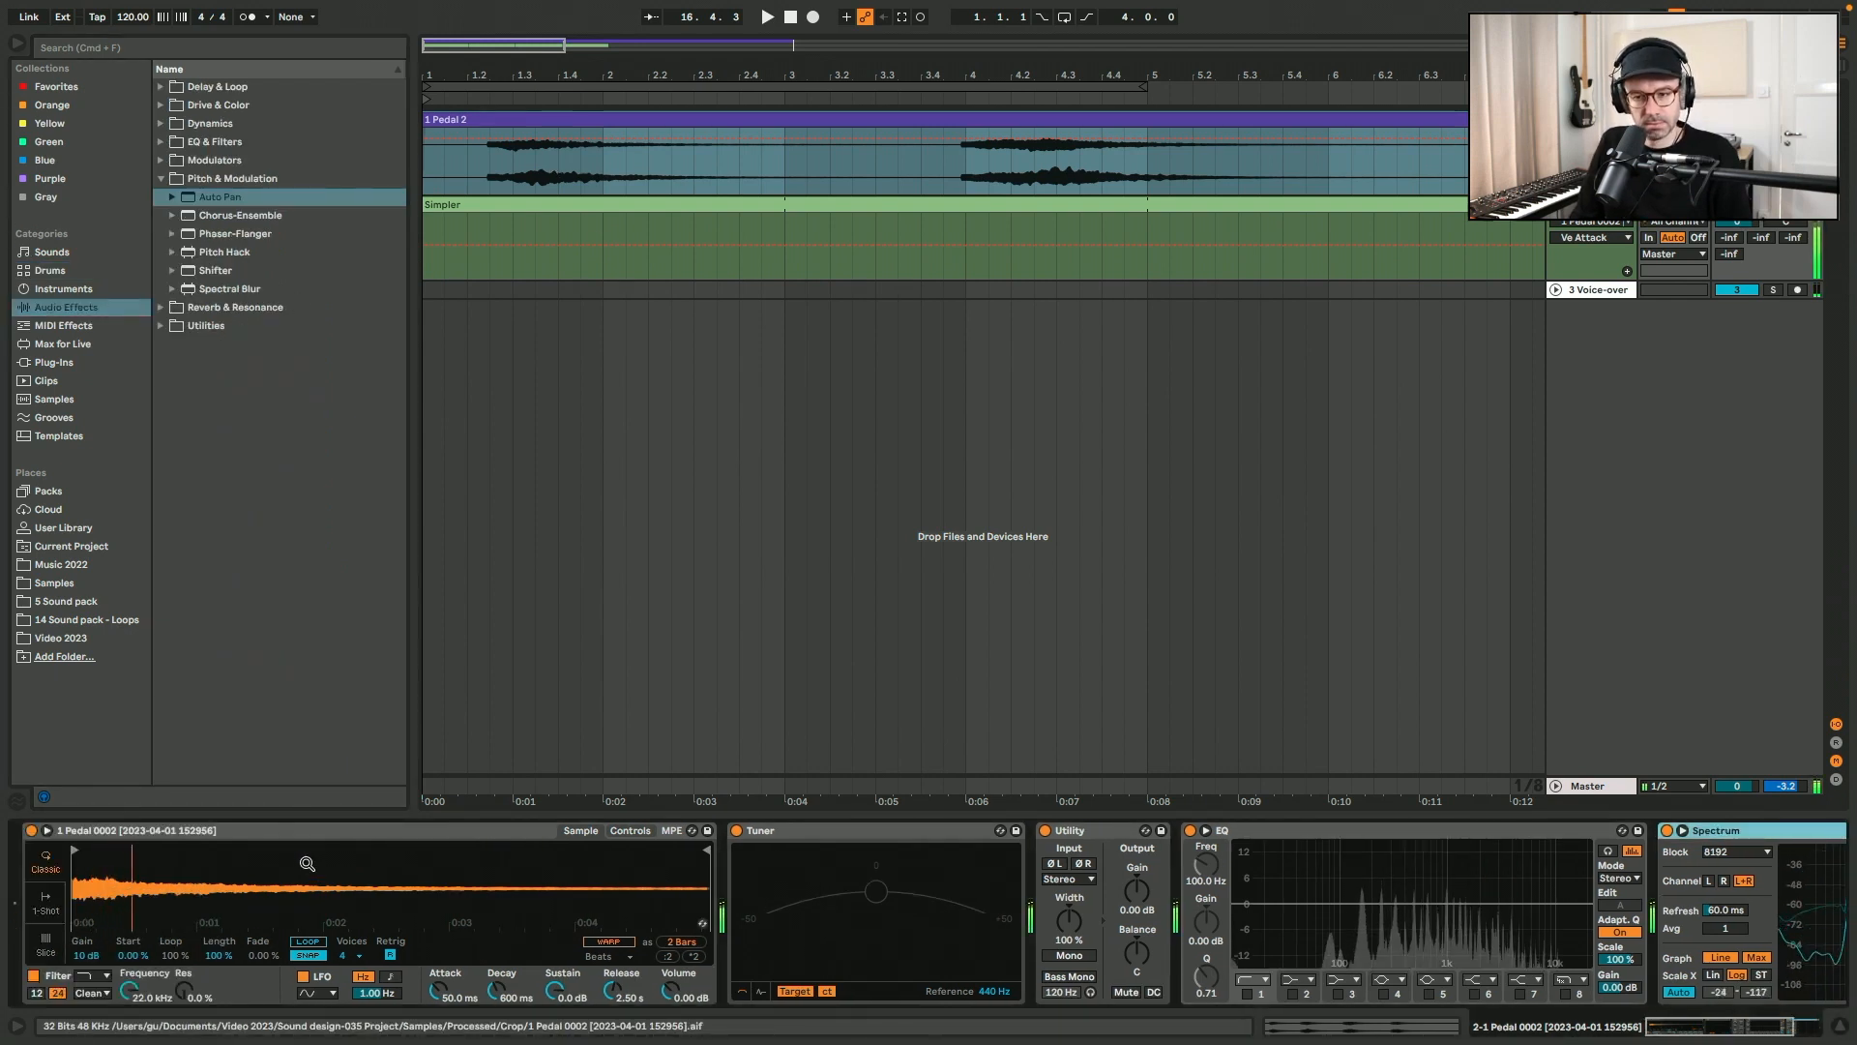
- Set the amplitude envelope's decay to 900 ms and its sustain to 0.0 dB
{"action": "left_click_drag", "start_coordinate": [513, 1001], "coordinate": [513, 985]}
{"action": "left_click", "coordinate": [563, 993]}
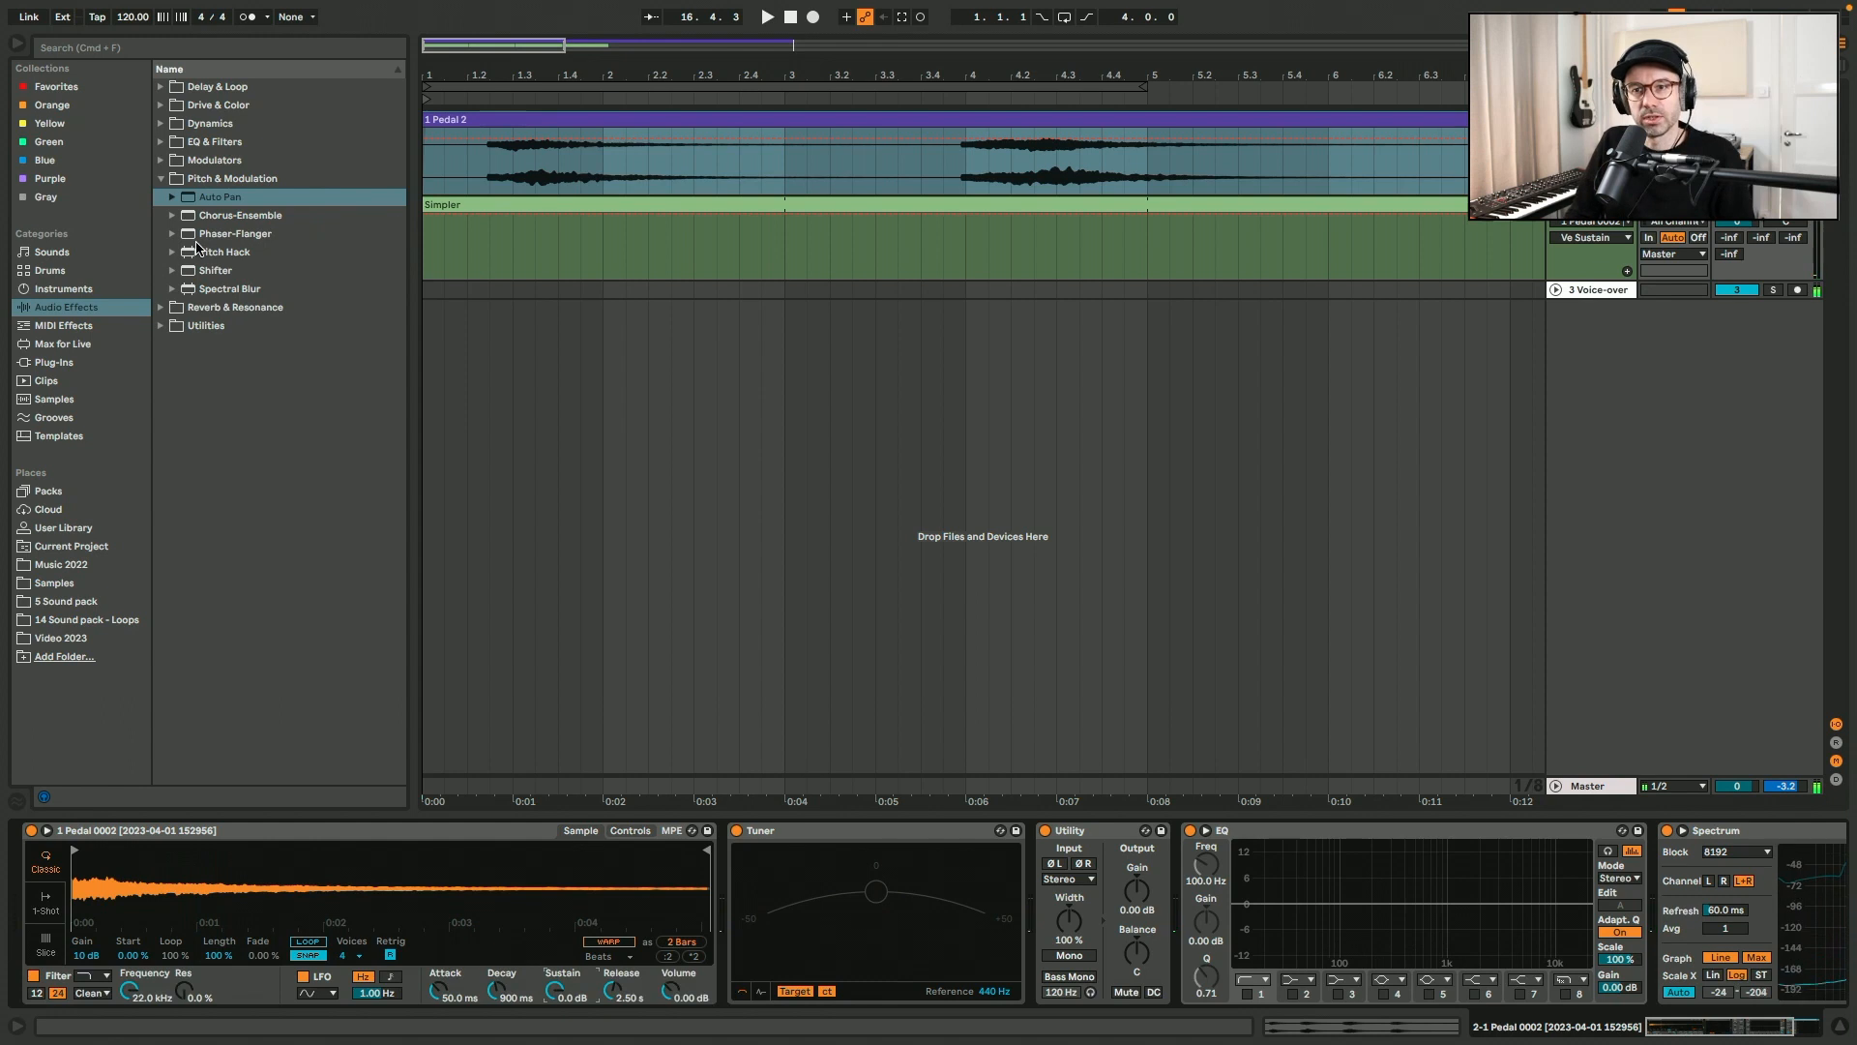
- Add an Auto Pan after the EQ with an amount of 32.5% and a rate of 0.26 Hz
{"action": "left_click", "coordinate": [218, 198]}
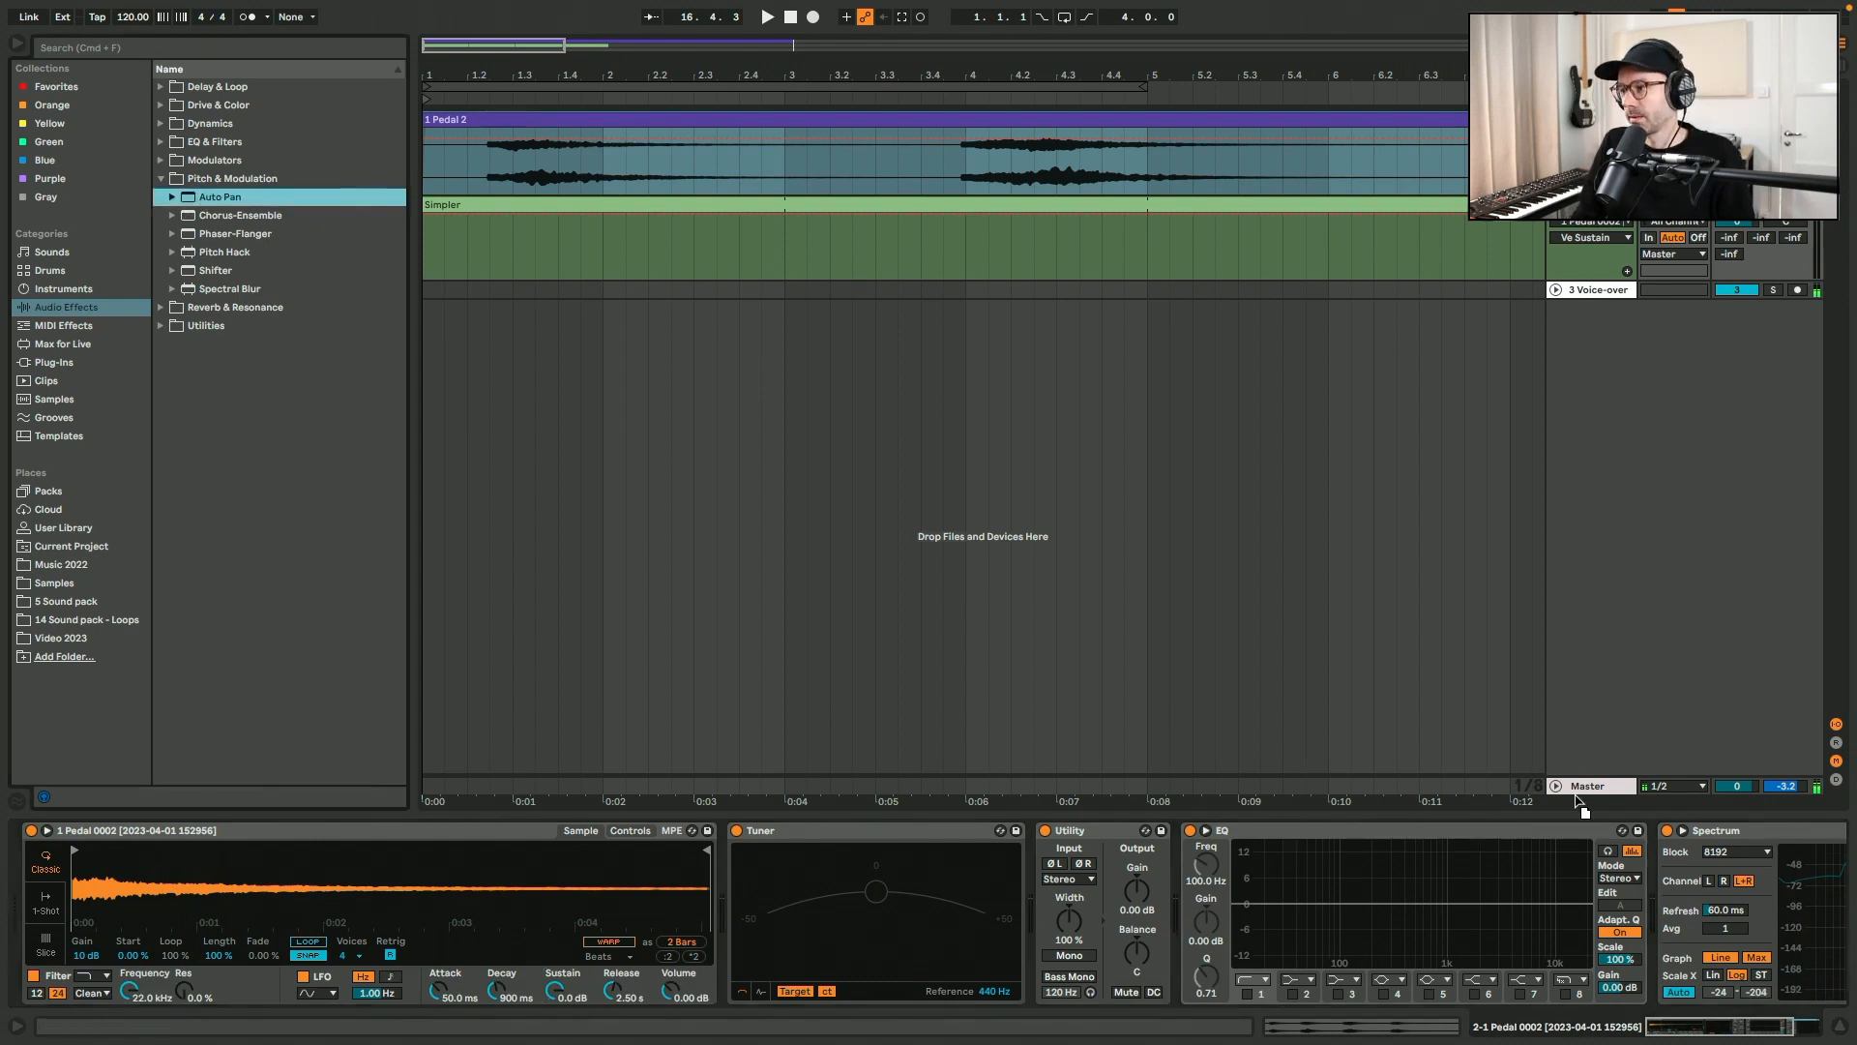
{"action": "left_click_drag", "start_coordinate": [1609, 824], "coordinate": [1664, 924]}
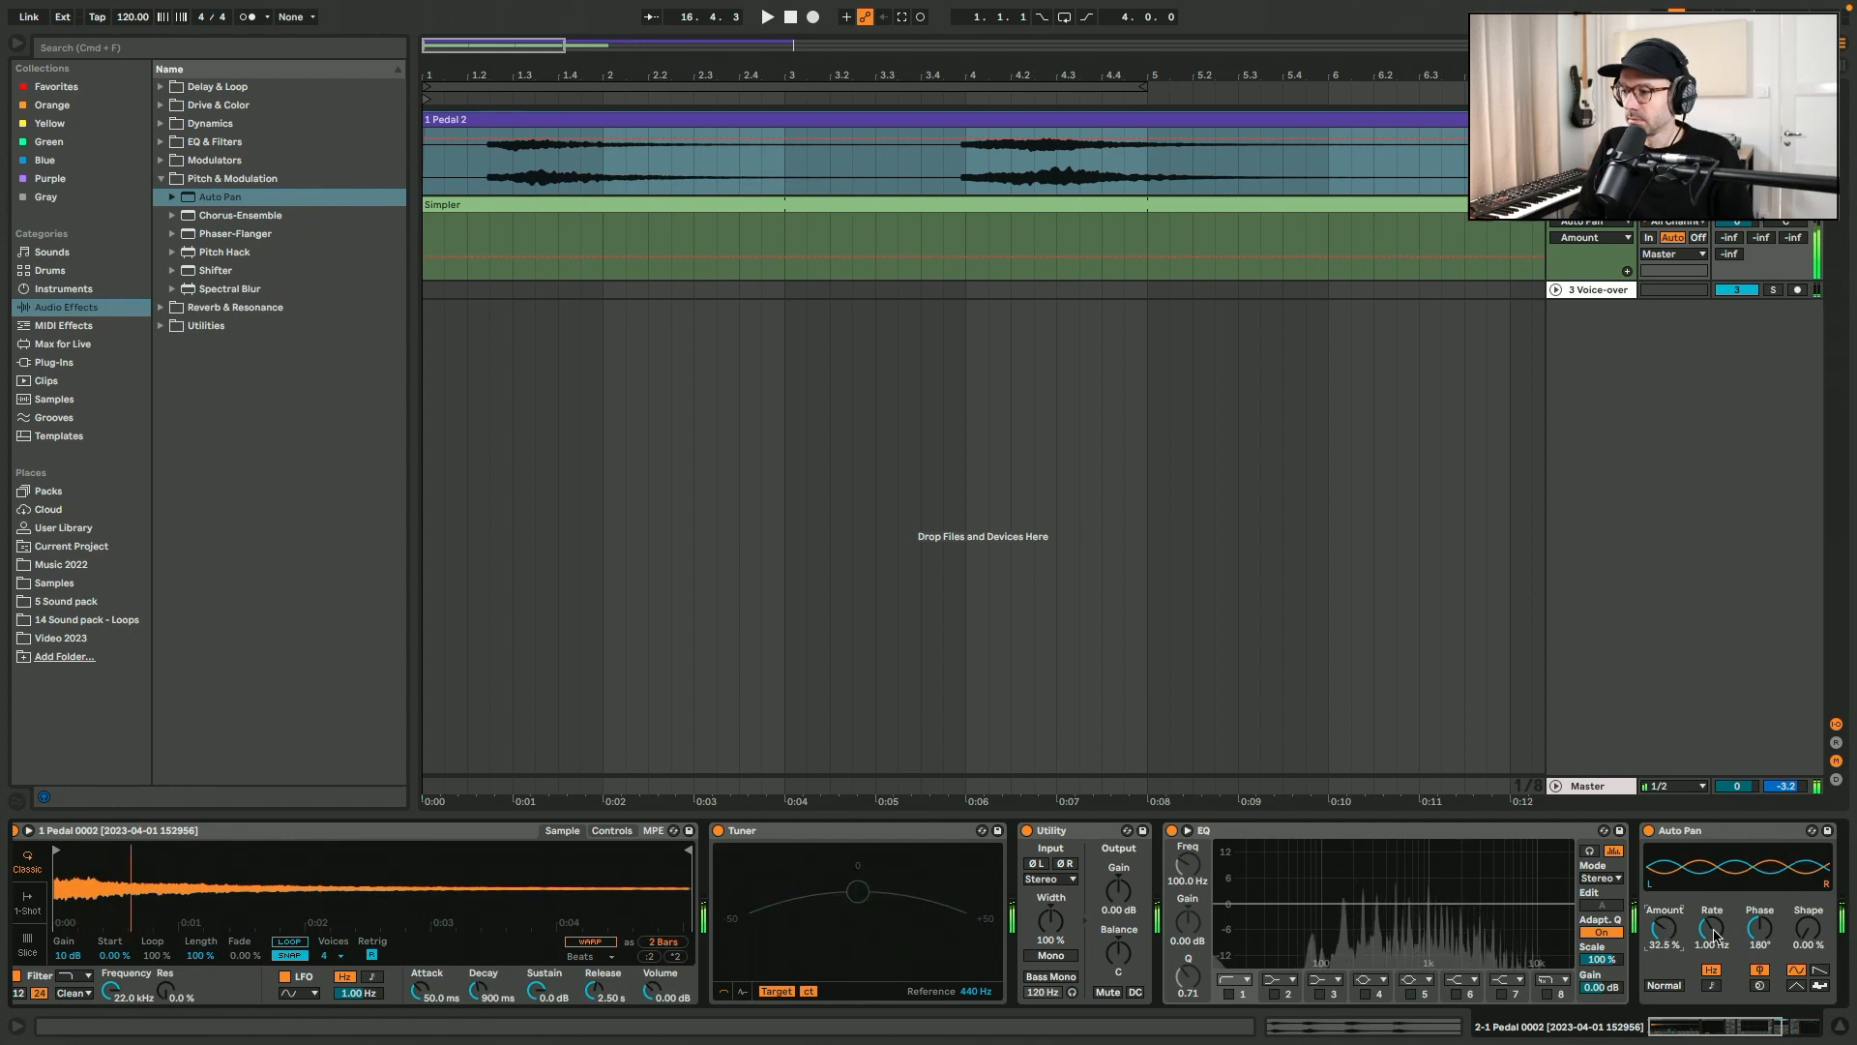
{"action": "left_click_drag", "start_coordinate": [1712, 926], "coordinate": [1713, 950]}
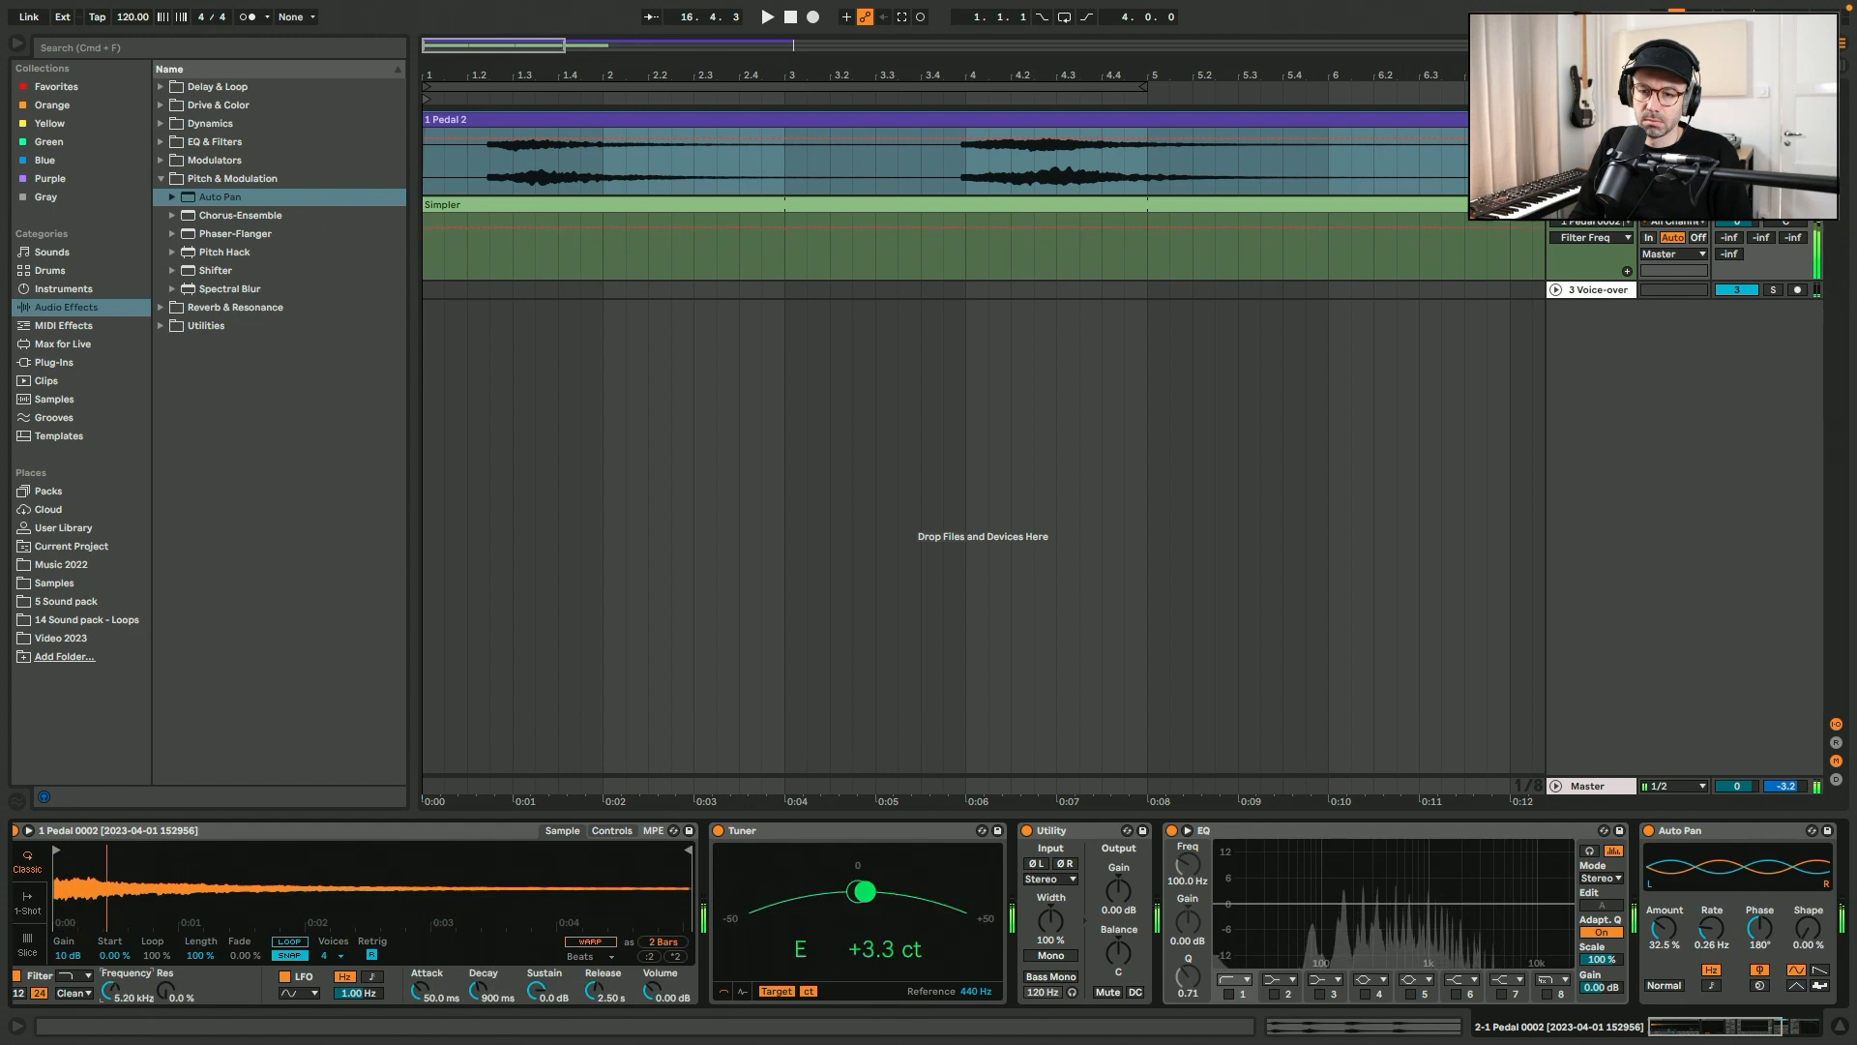
- Set Simpler's filter frequency to 12.5 kHz and its resonance to 14%
{"action": "left_click_drag", "start_coordinate": [175, 994], "coordinate": [176, 972]}
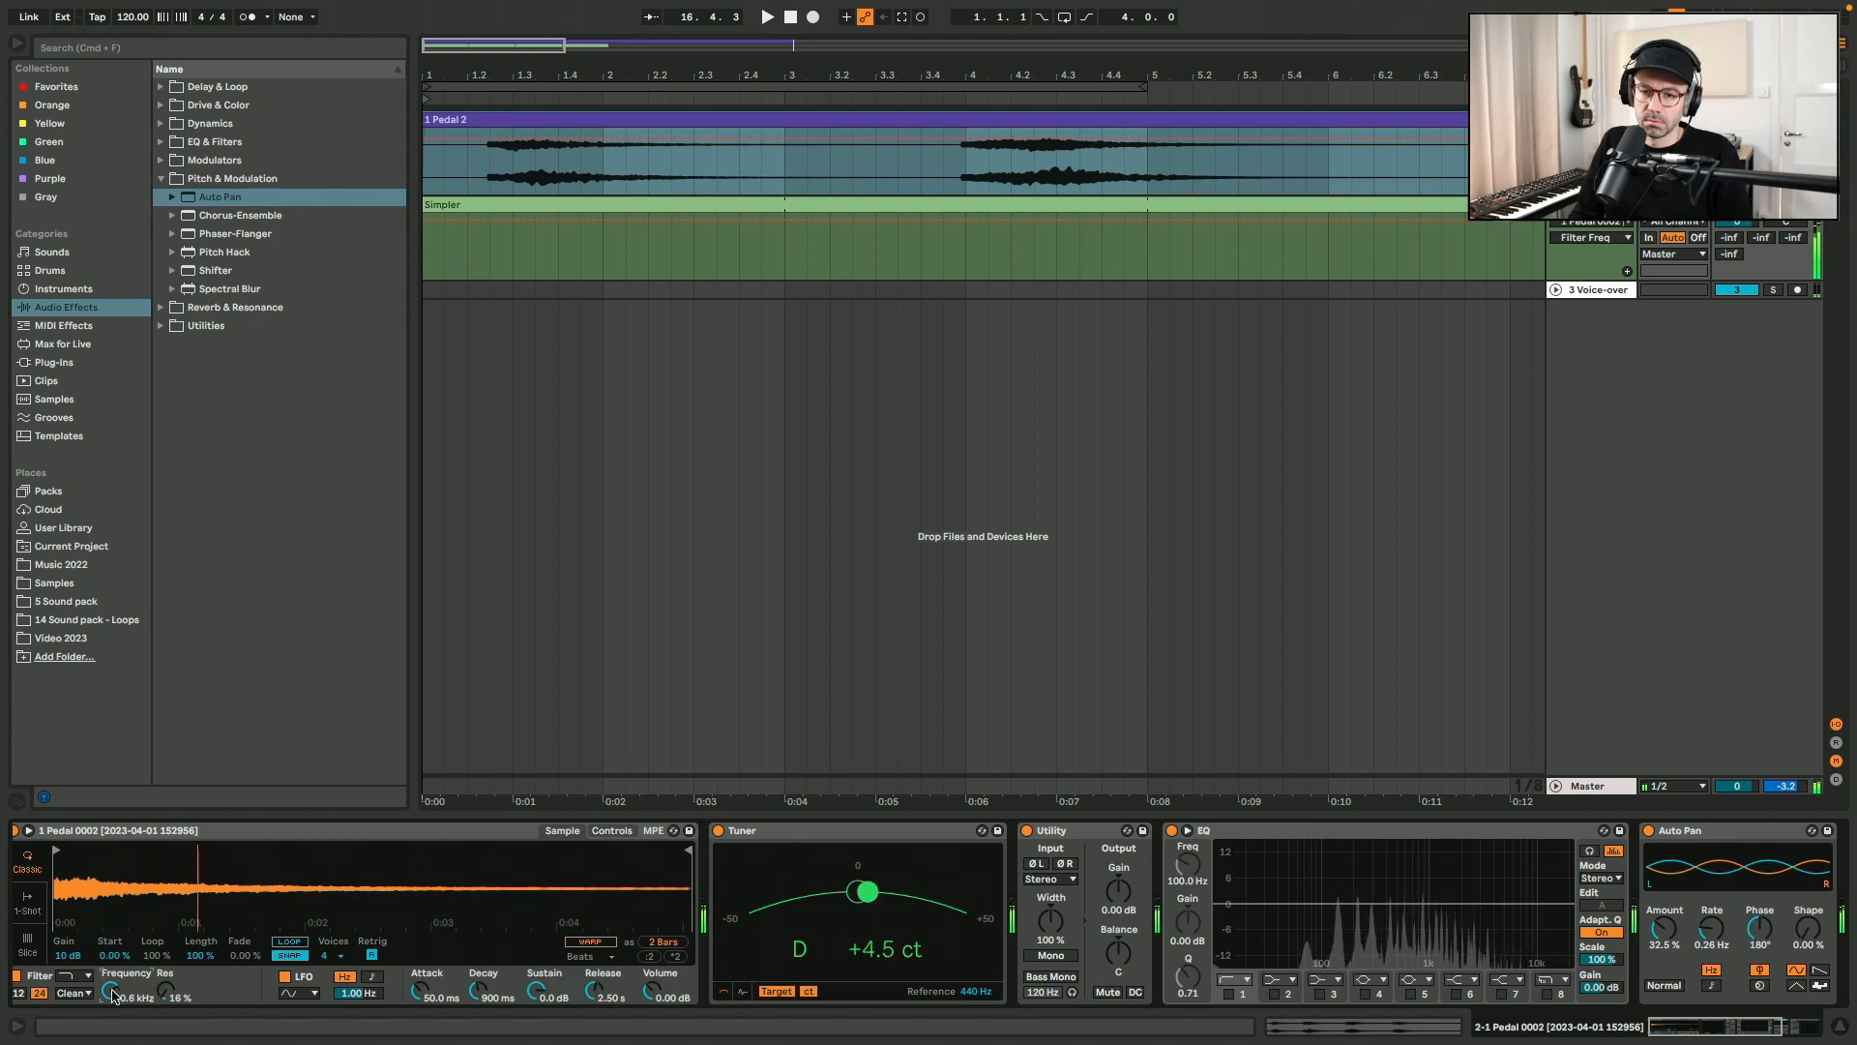
{"action": "left_click_drag", "start_coordinate": [113, 992], "coordinate": [113, 988]}
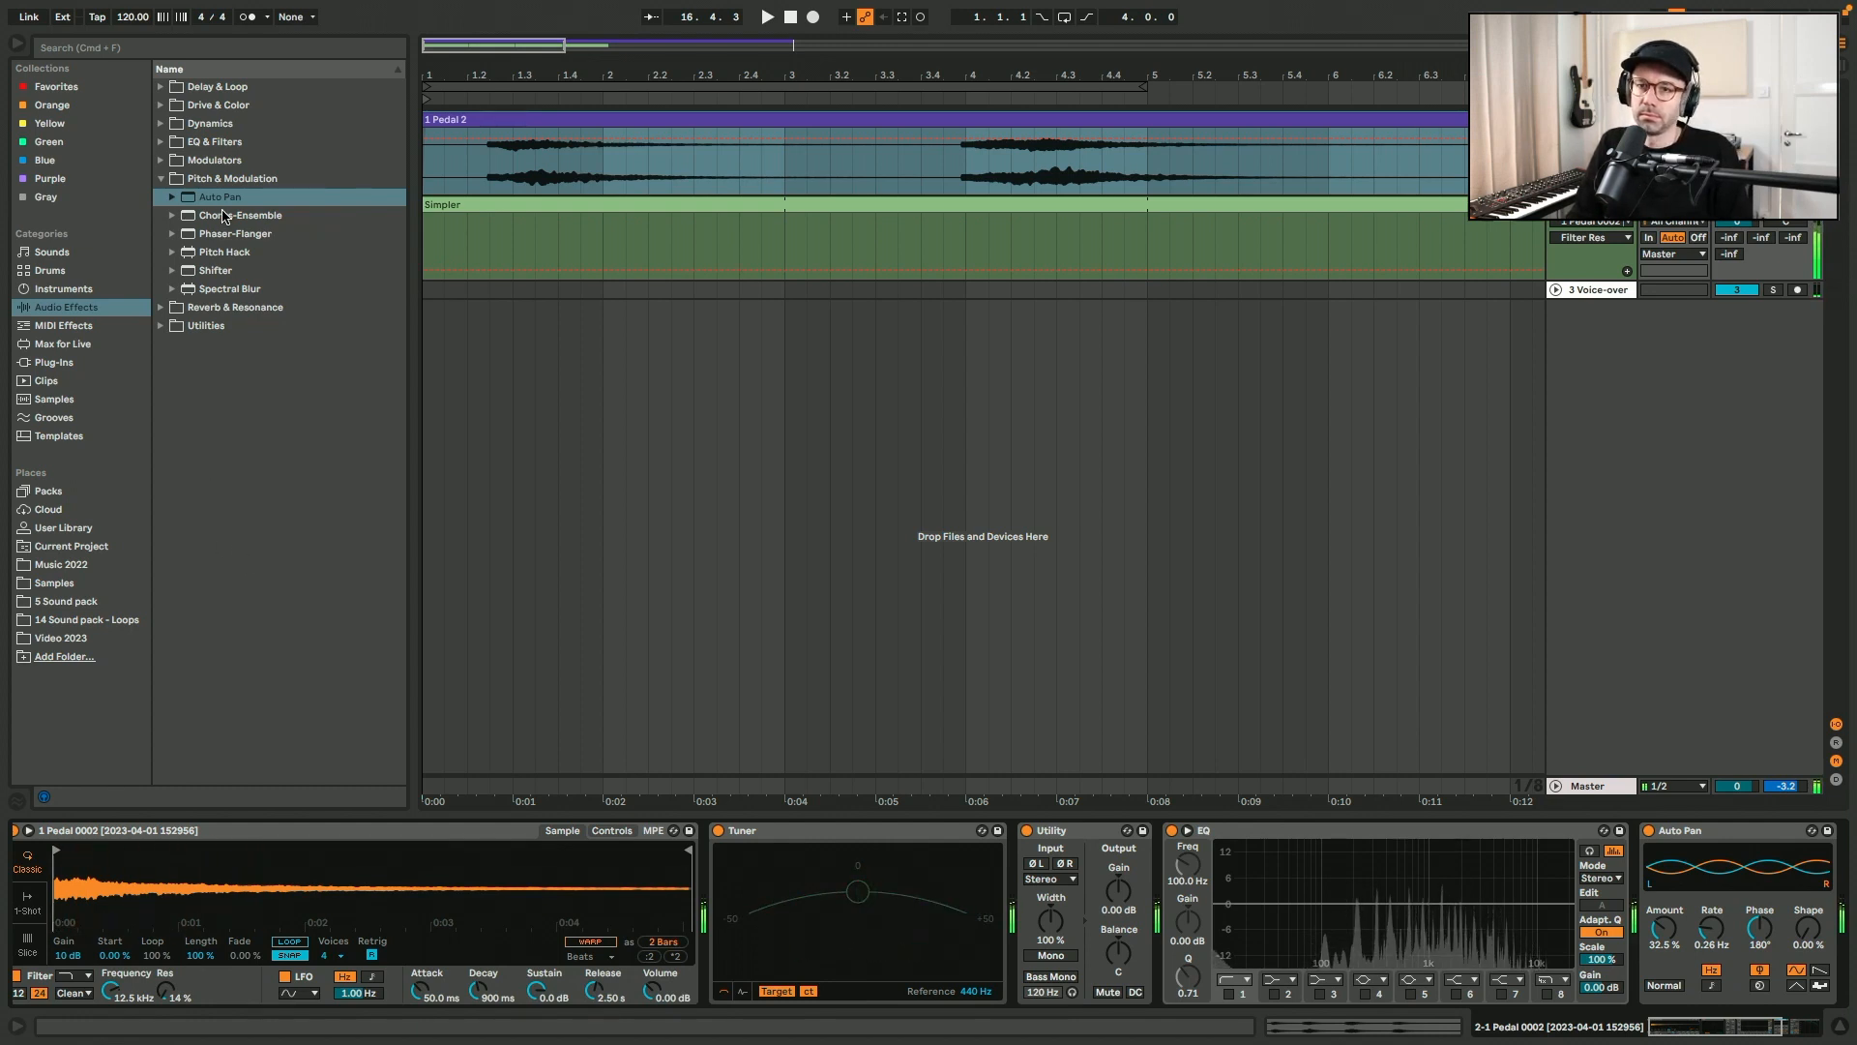
- Add a Chorus-Ensemble after the EQ with 26% feedback and audition the sound in a lower octave
{"action": "left_click_drag", "start_coordinate": [223, 215], "coordinate": [1732, 958]}
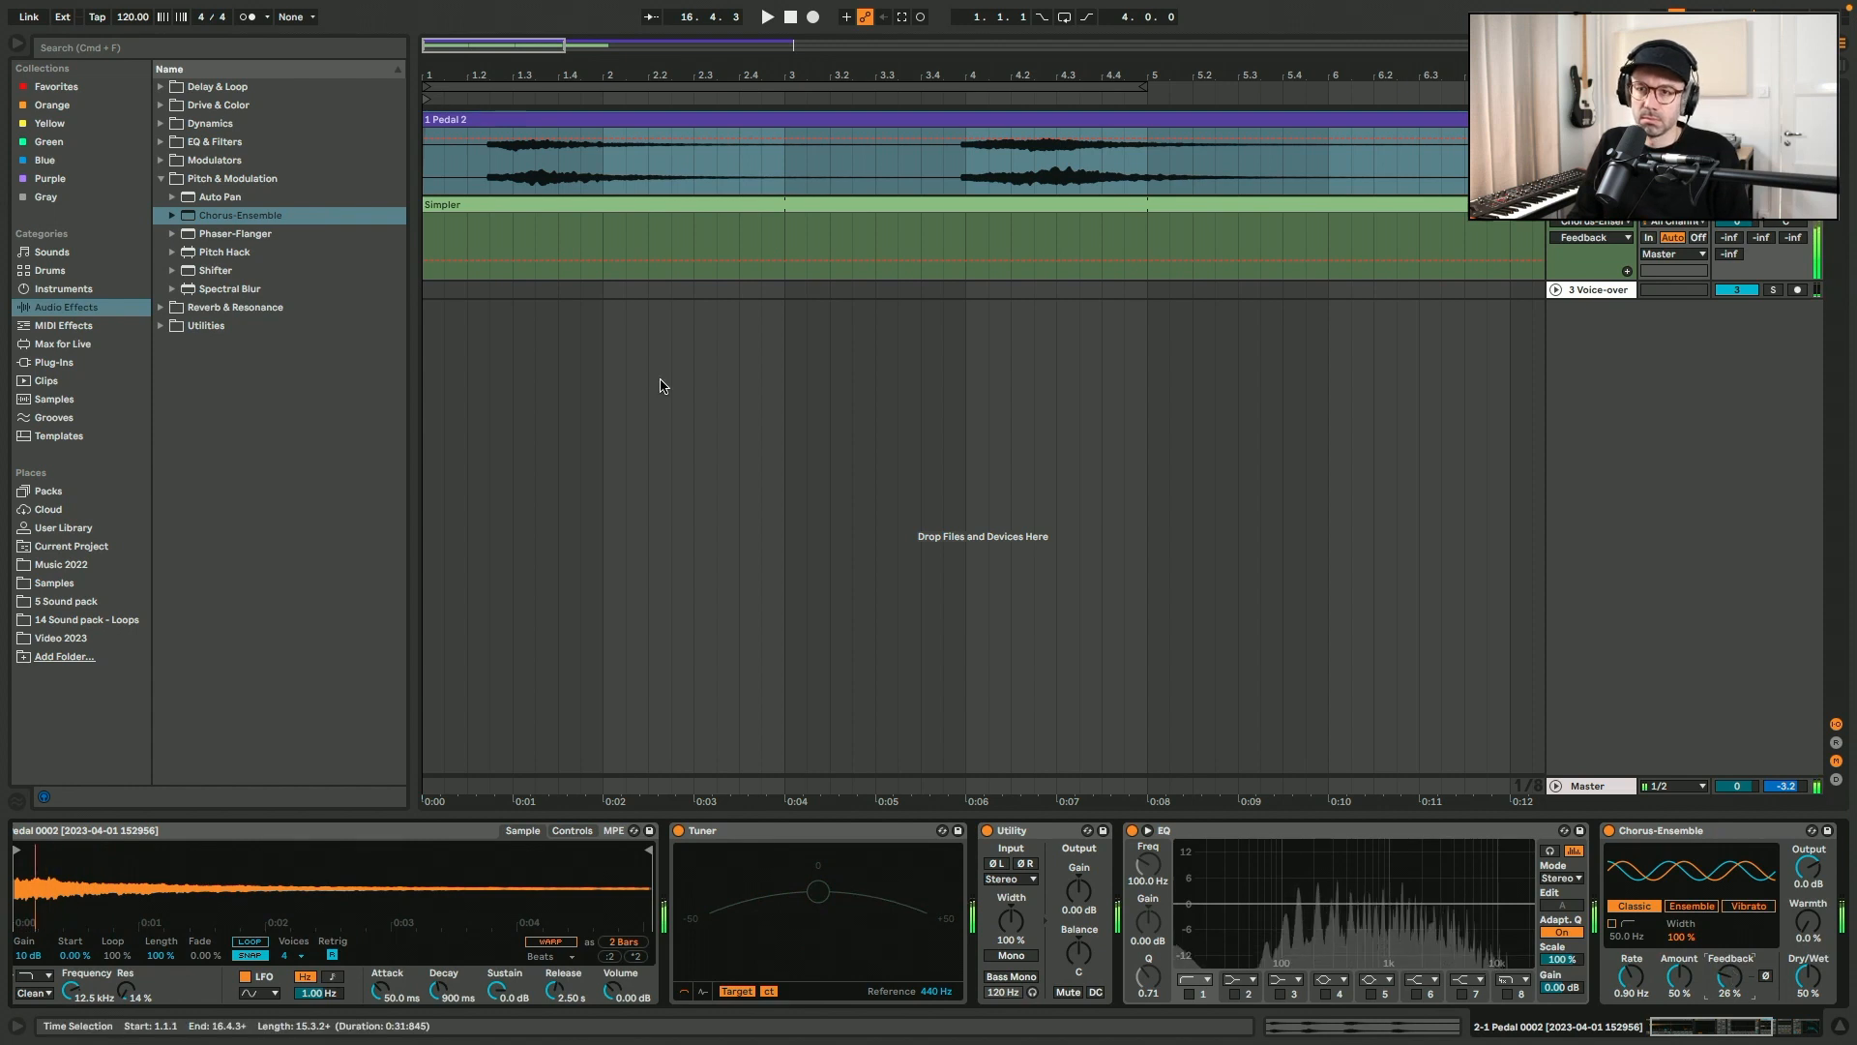
{"action": "key", "text": "z"}
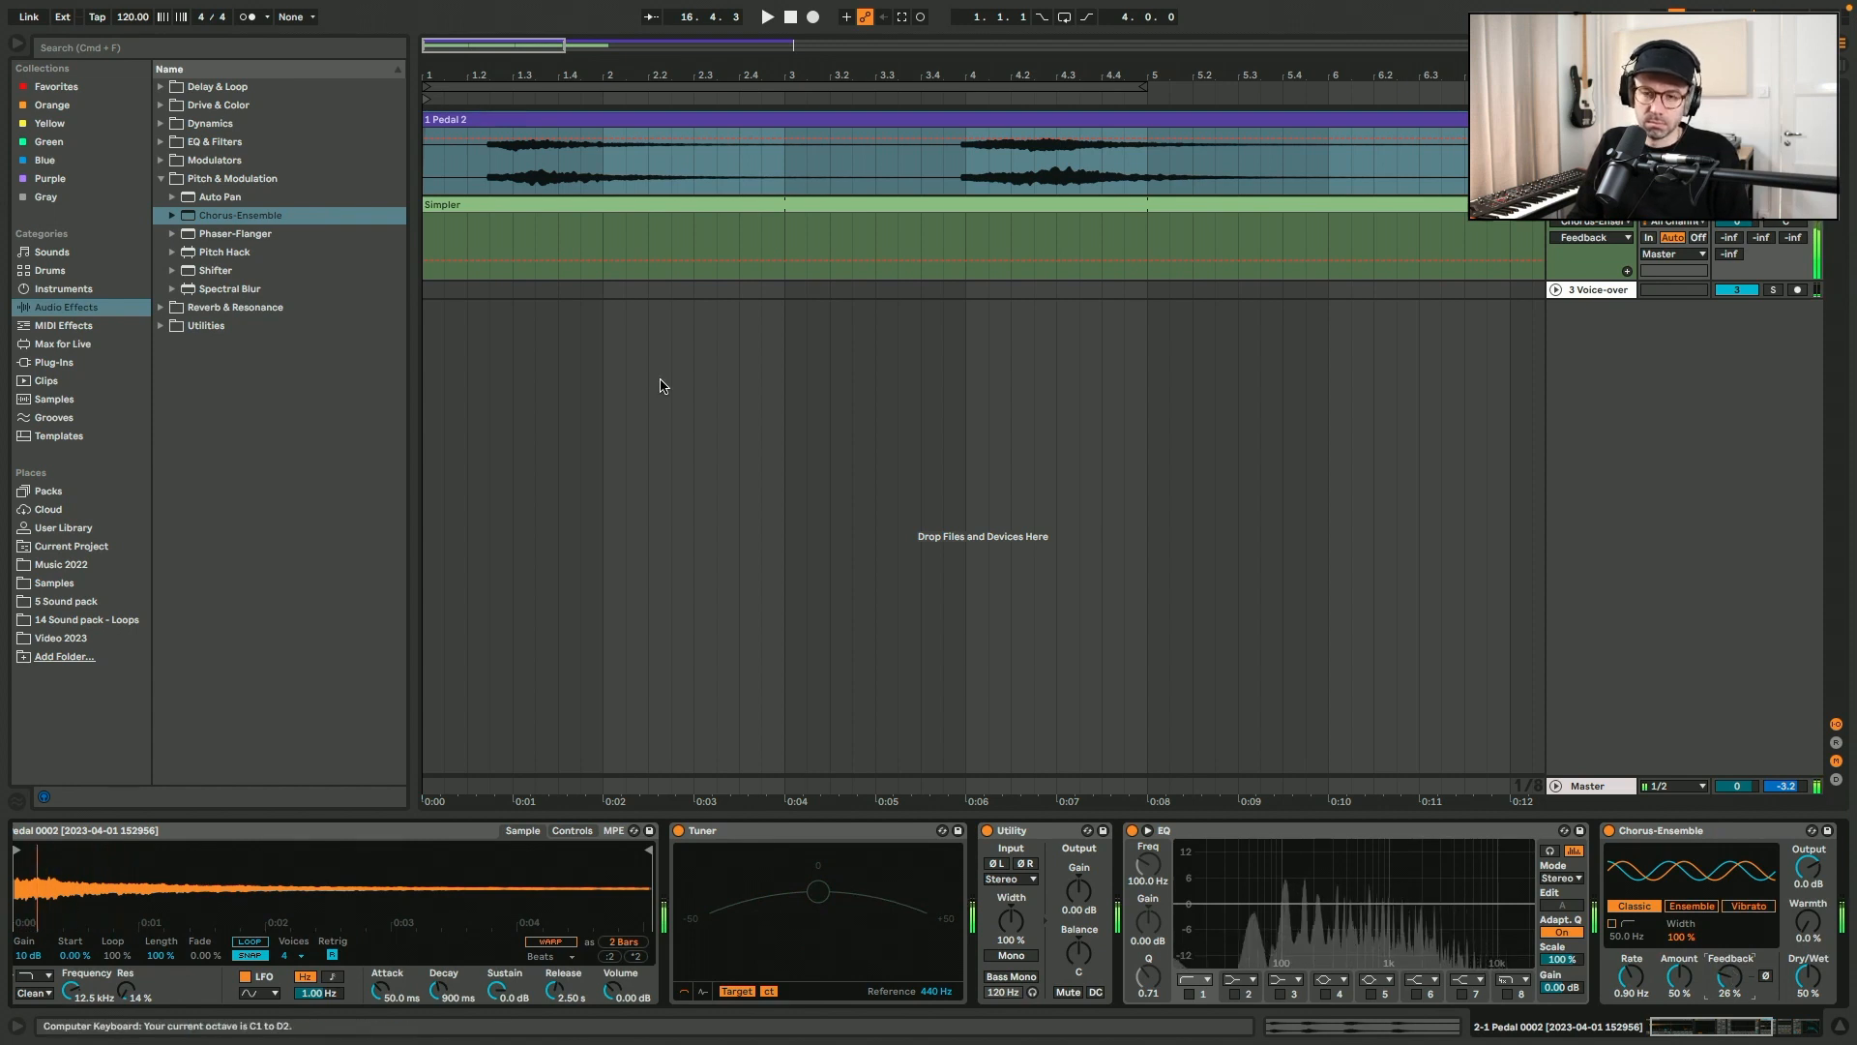
{"action": "key", "text": "x"}
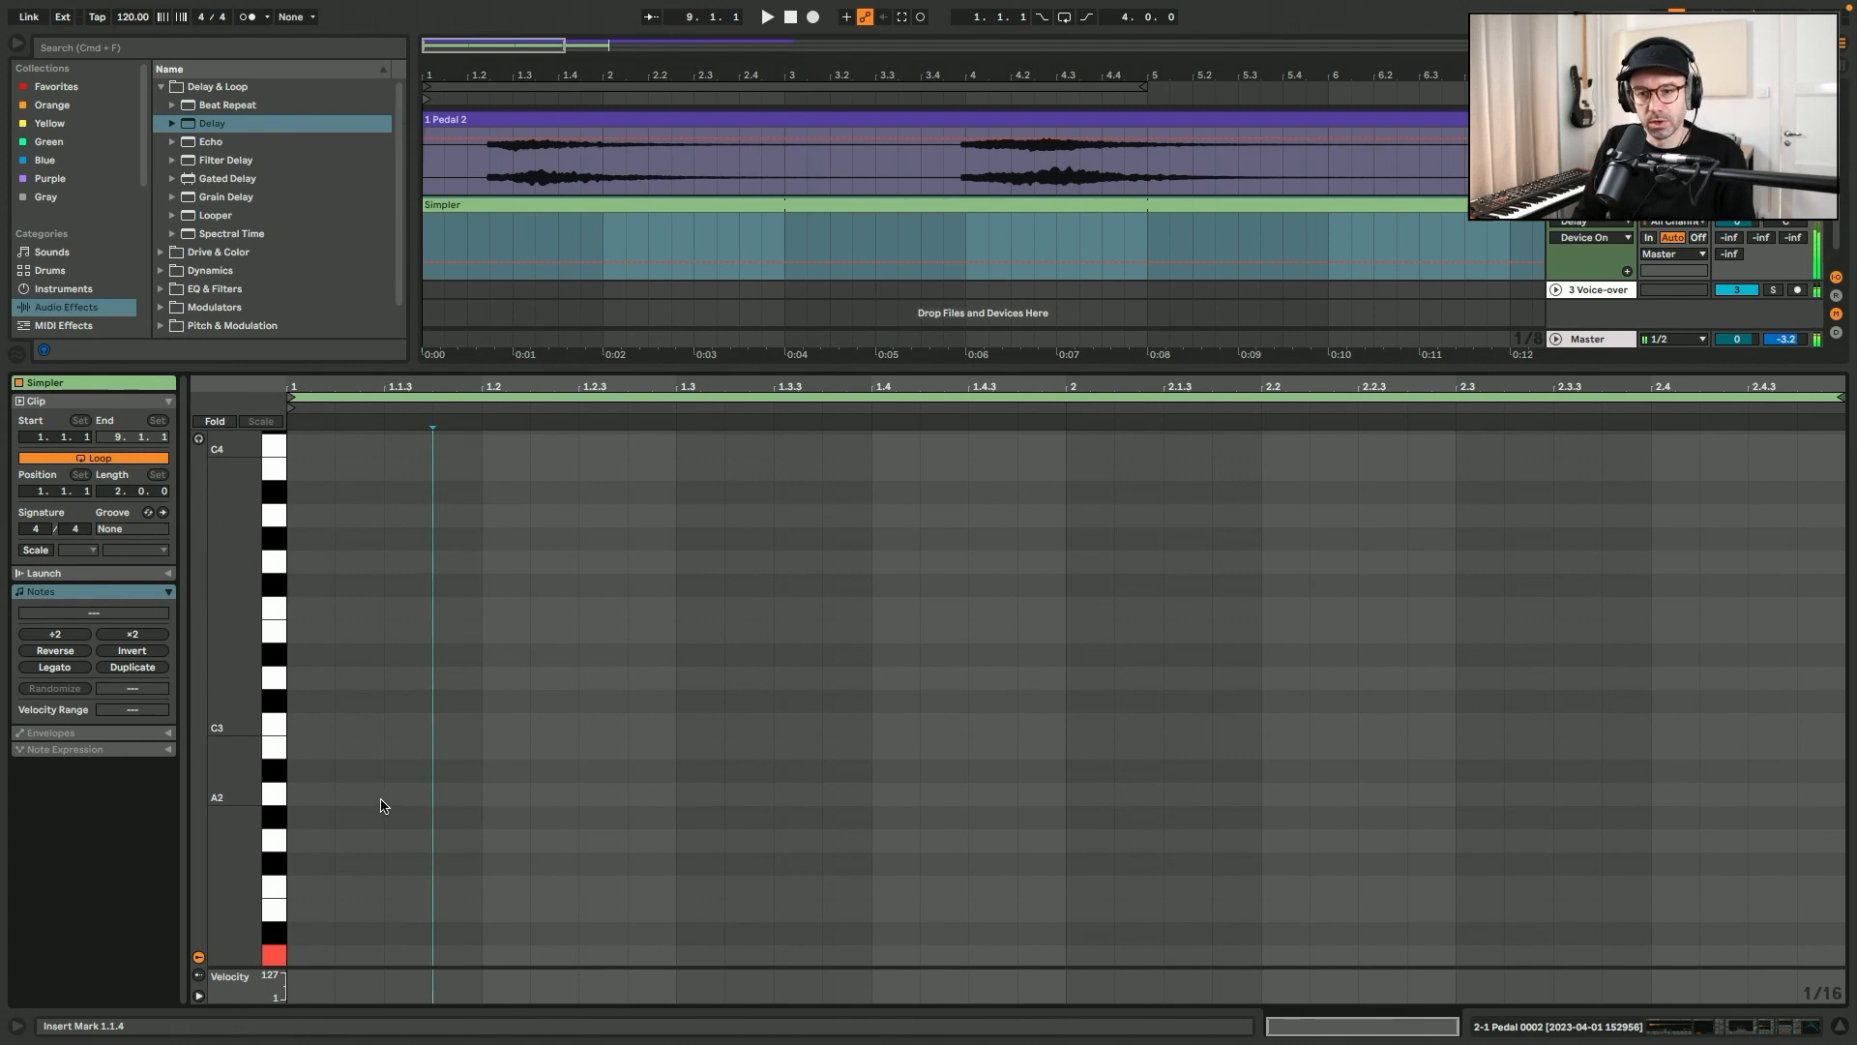
- Write one-bar notes in the Simpler clip, D2 in bar 1 and F2 in bar 2, and play them back
{"action": "scroll", "coordinate": [377, 834], "scroll_direction": "down", "scroll_amount": 3}
{"action": "double_click", "coordinate": [332, 885]}
{"action": "double_click", "coordinate": [1076, 841]}
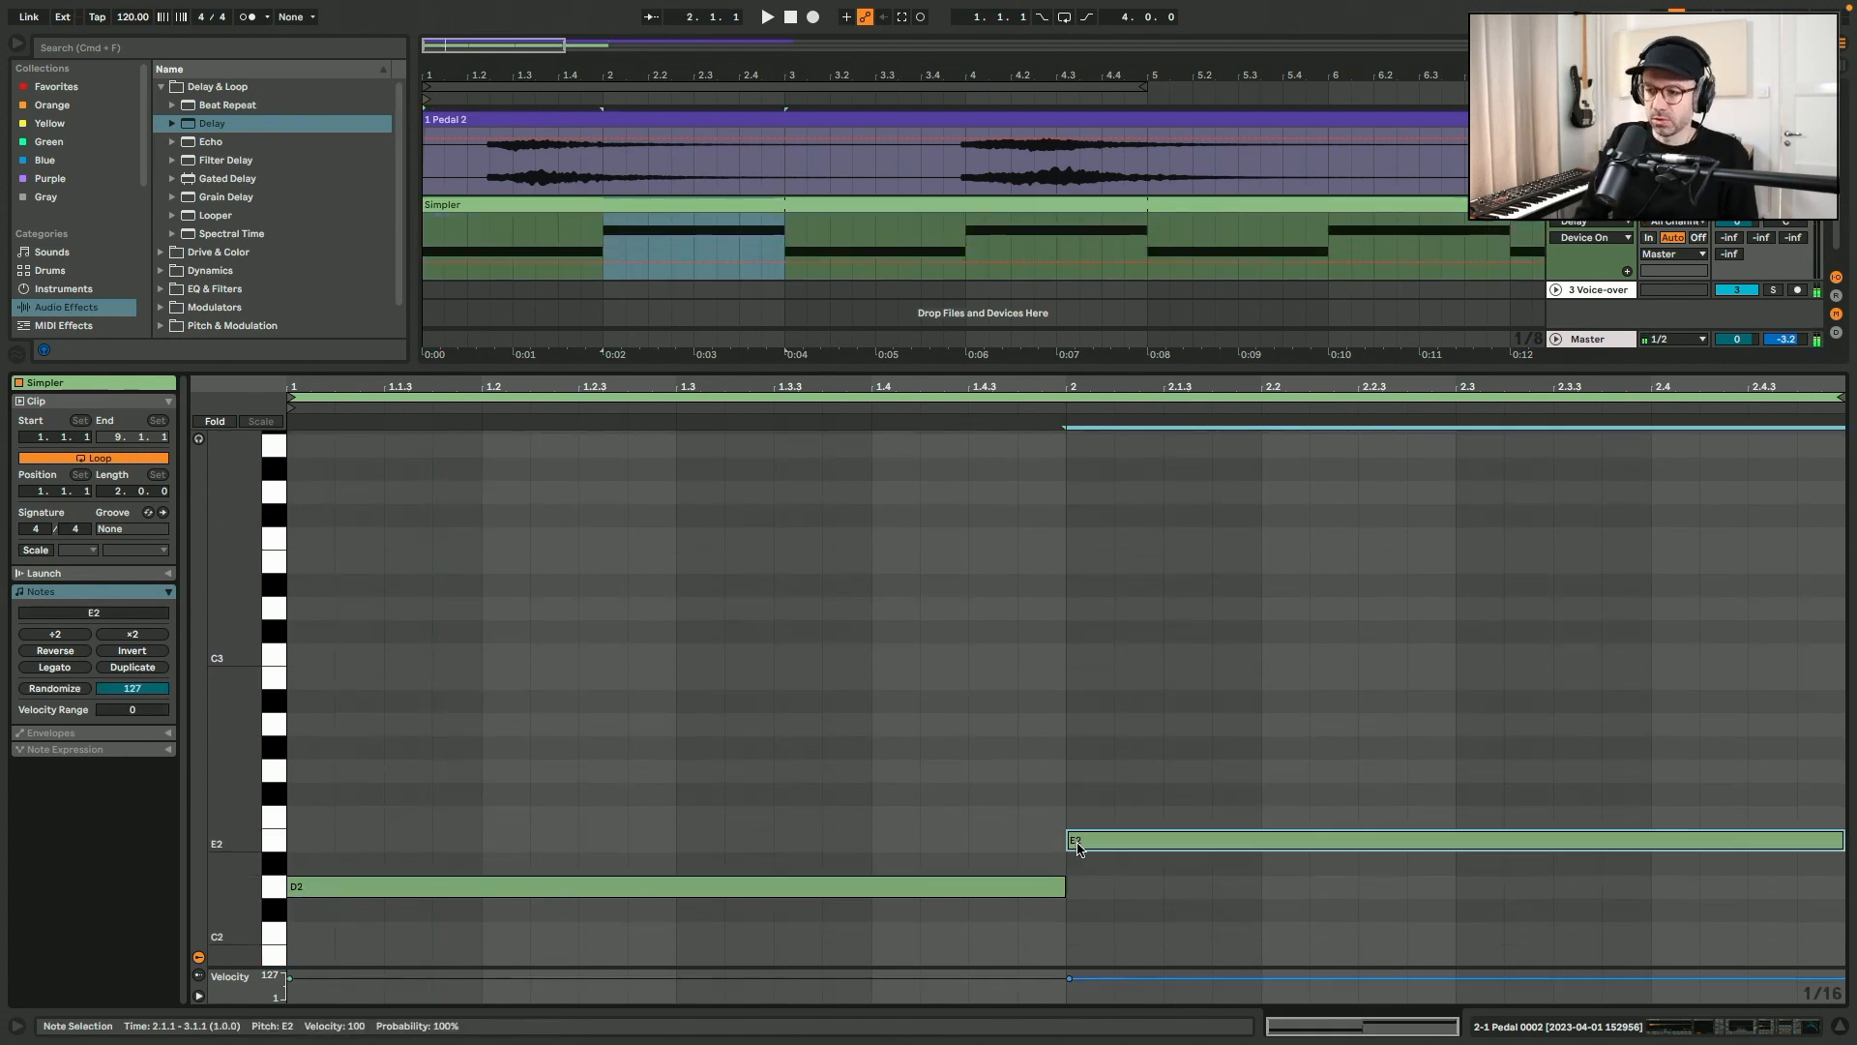
{"action": "key", "text": "space"}
{"action": "key", "text": "Up"}
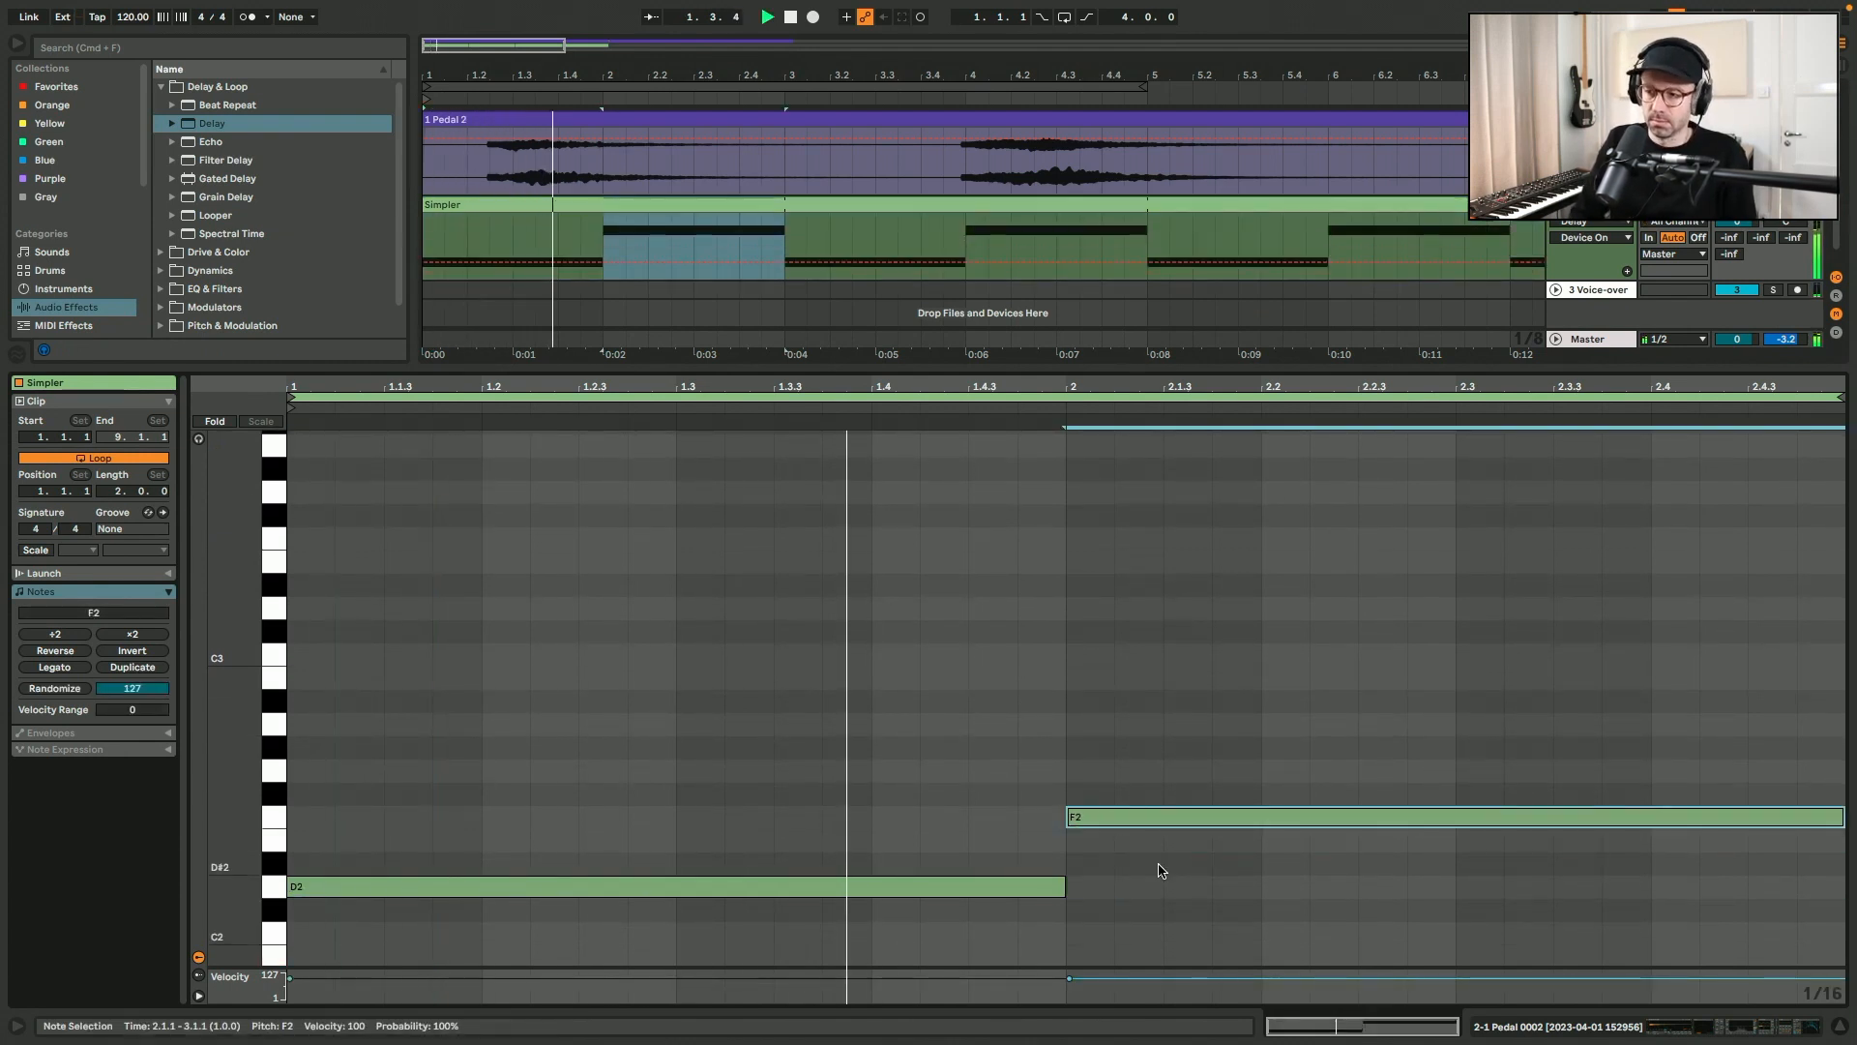
- Extend the clip's loop length to 4 bars and duplicate both notes into bars 3 and 4
{"action": "left_click", "coordinate": [117, 492]}
{"action": "type", "text": "4"}
{"action": "left_click", "coordinate": [614, 579]}
{"action": "key", "text": "super+d"}
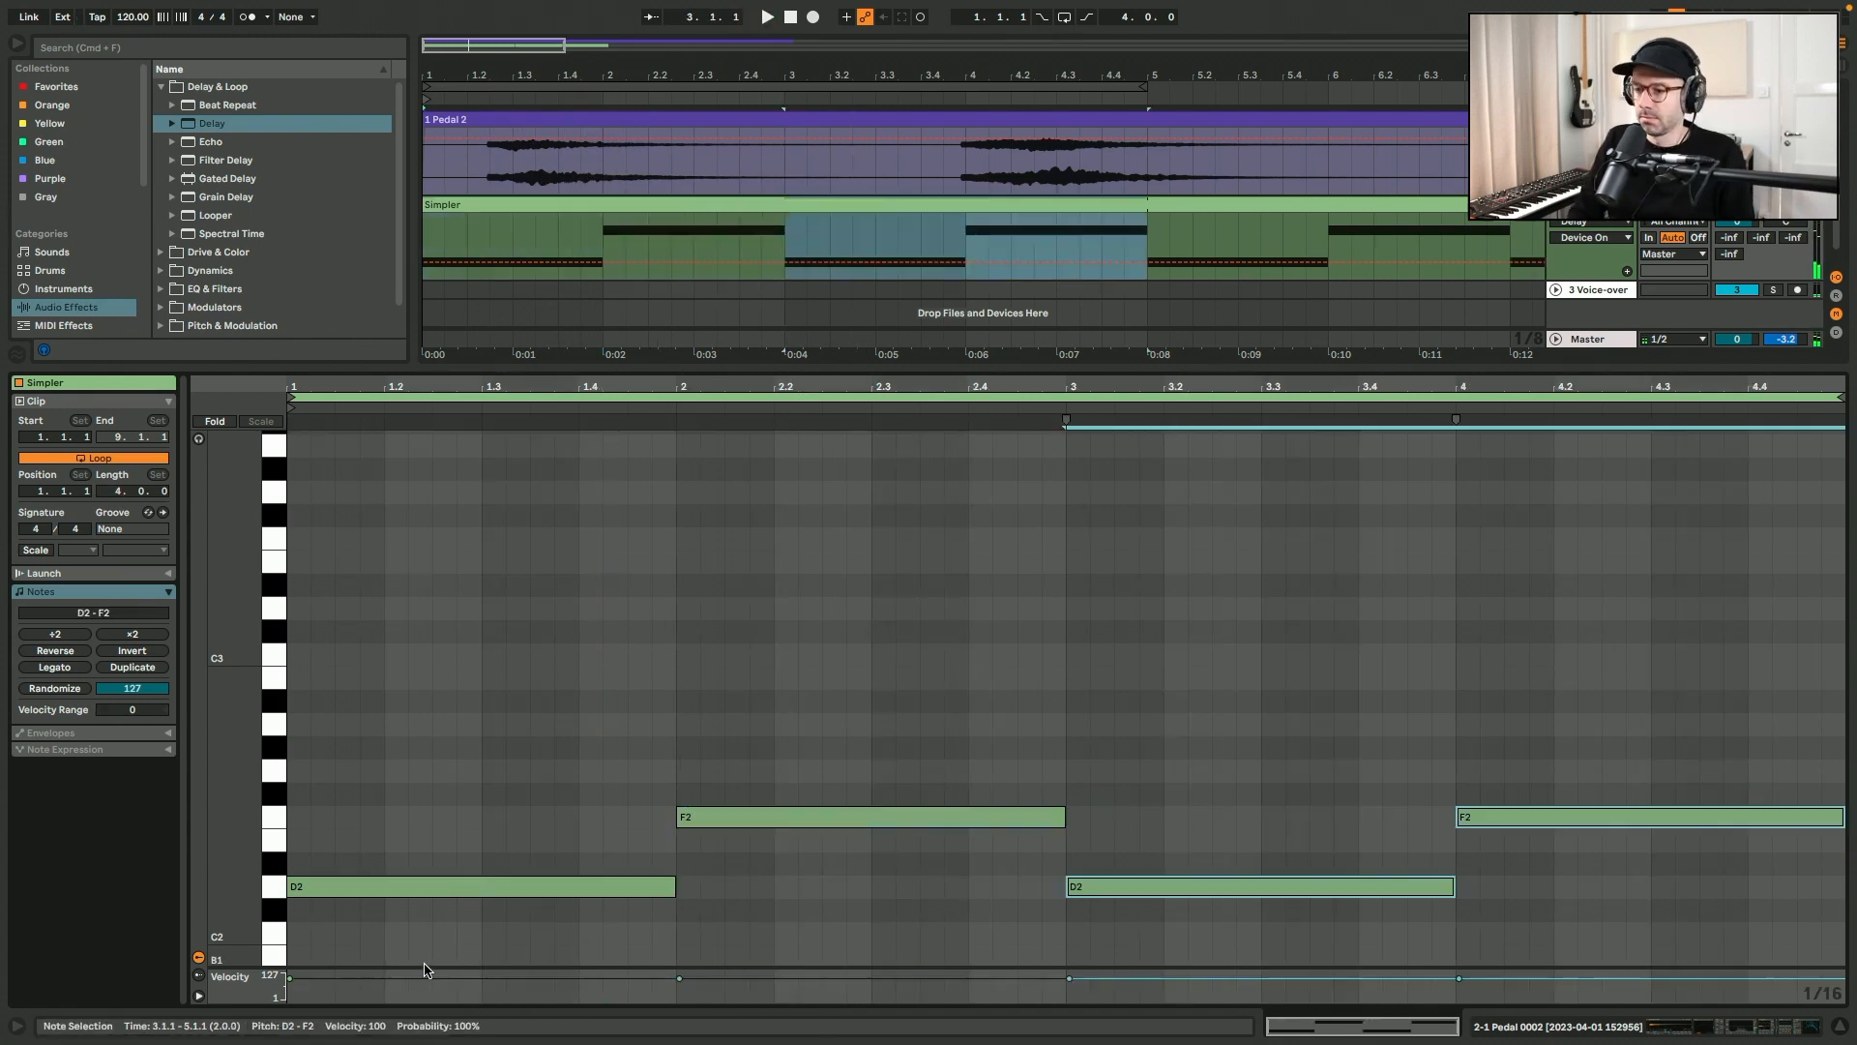
- Transpose the duplicated notes up two semitones to E2 and G2 and play the sequence
{"action": "key", "text": "Up"}
{"action": "key", "text": "Up"}
{"action": "key", "text": "space"}
- Replace the long G2 in bar 4 with a one-beat G2 and place a one-beat F2 copy on beat 3
{"action": "left_click", "coordinate": [1503, 772]}
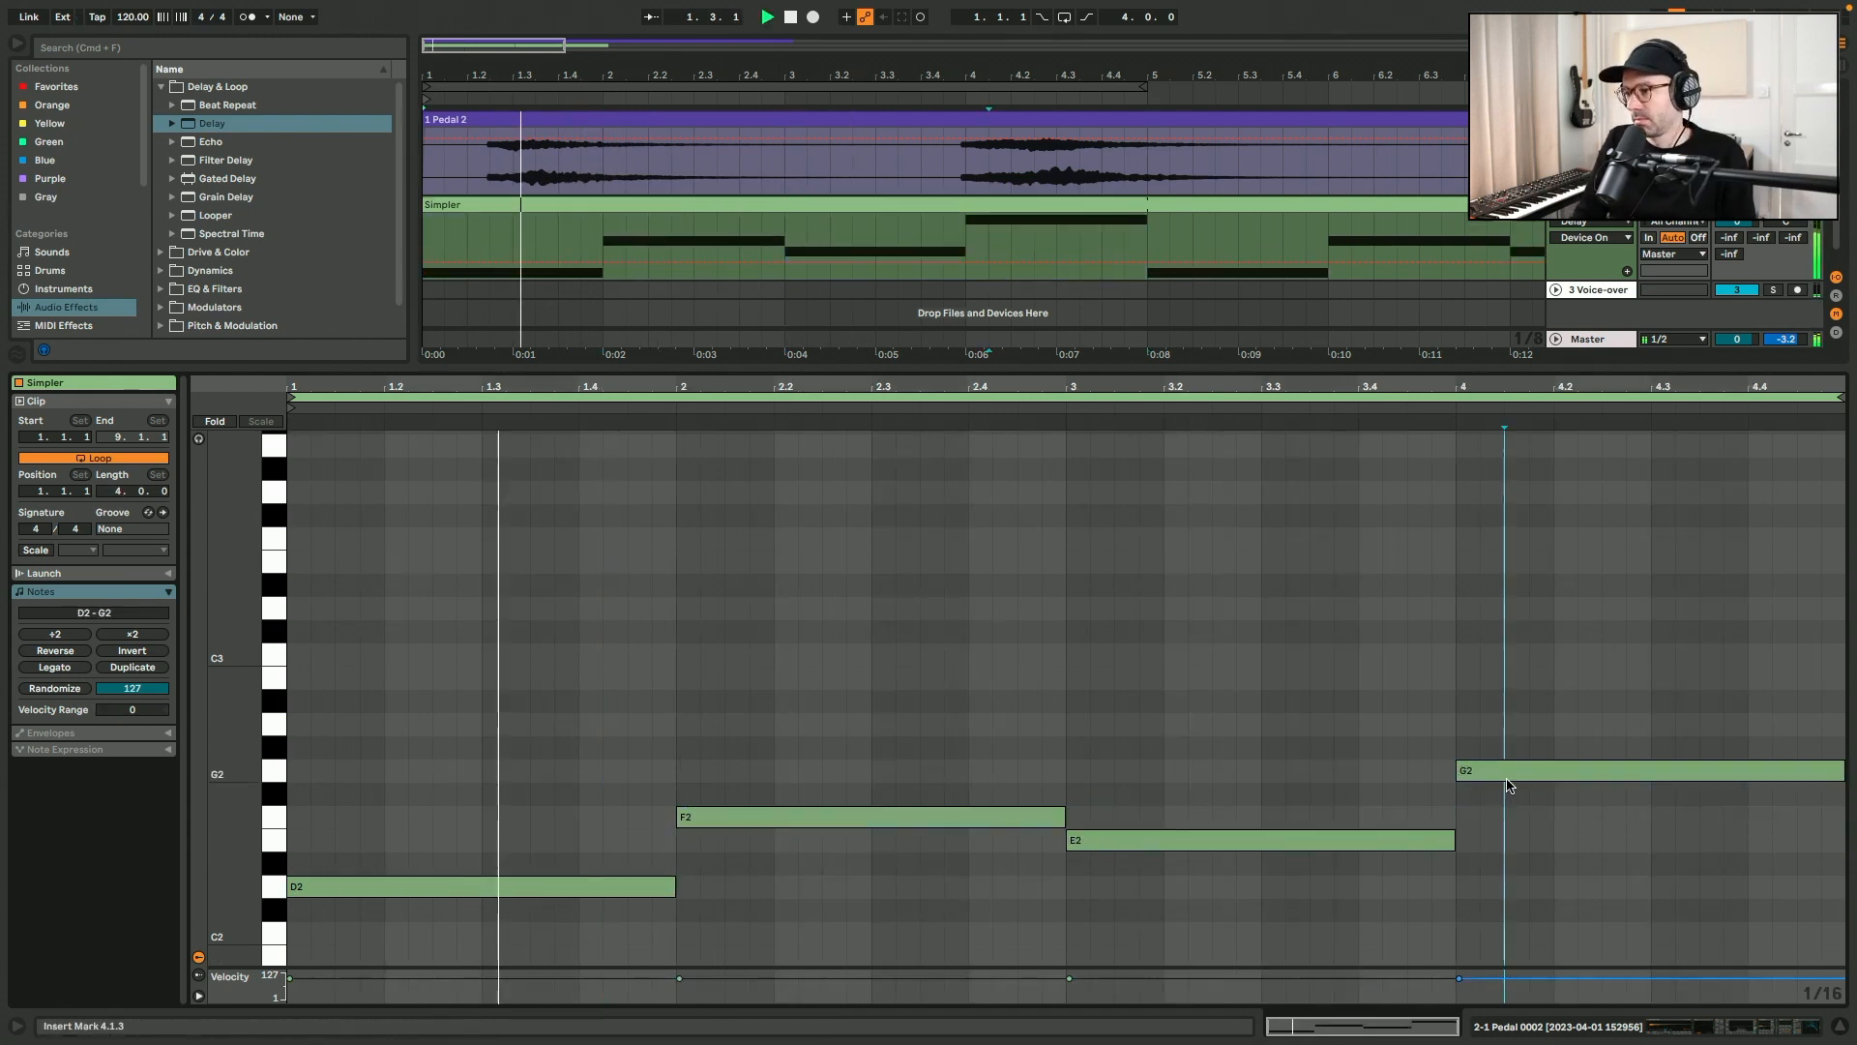
{"action": "double_click", "coordinate": [1494, 777]}
{"action": "double_click", "coordinate": [1478, 772]}
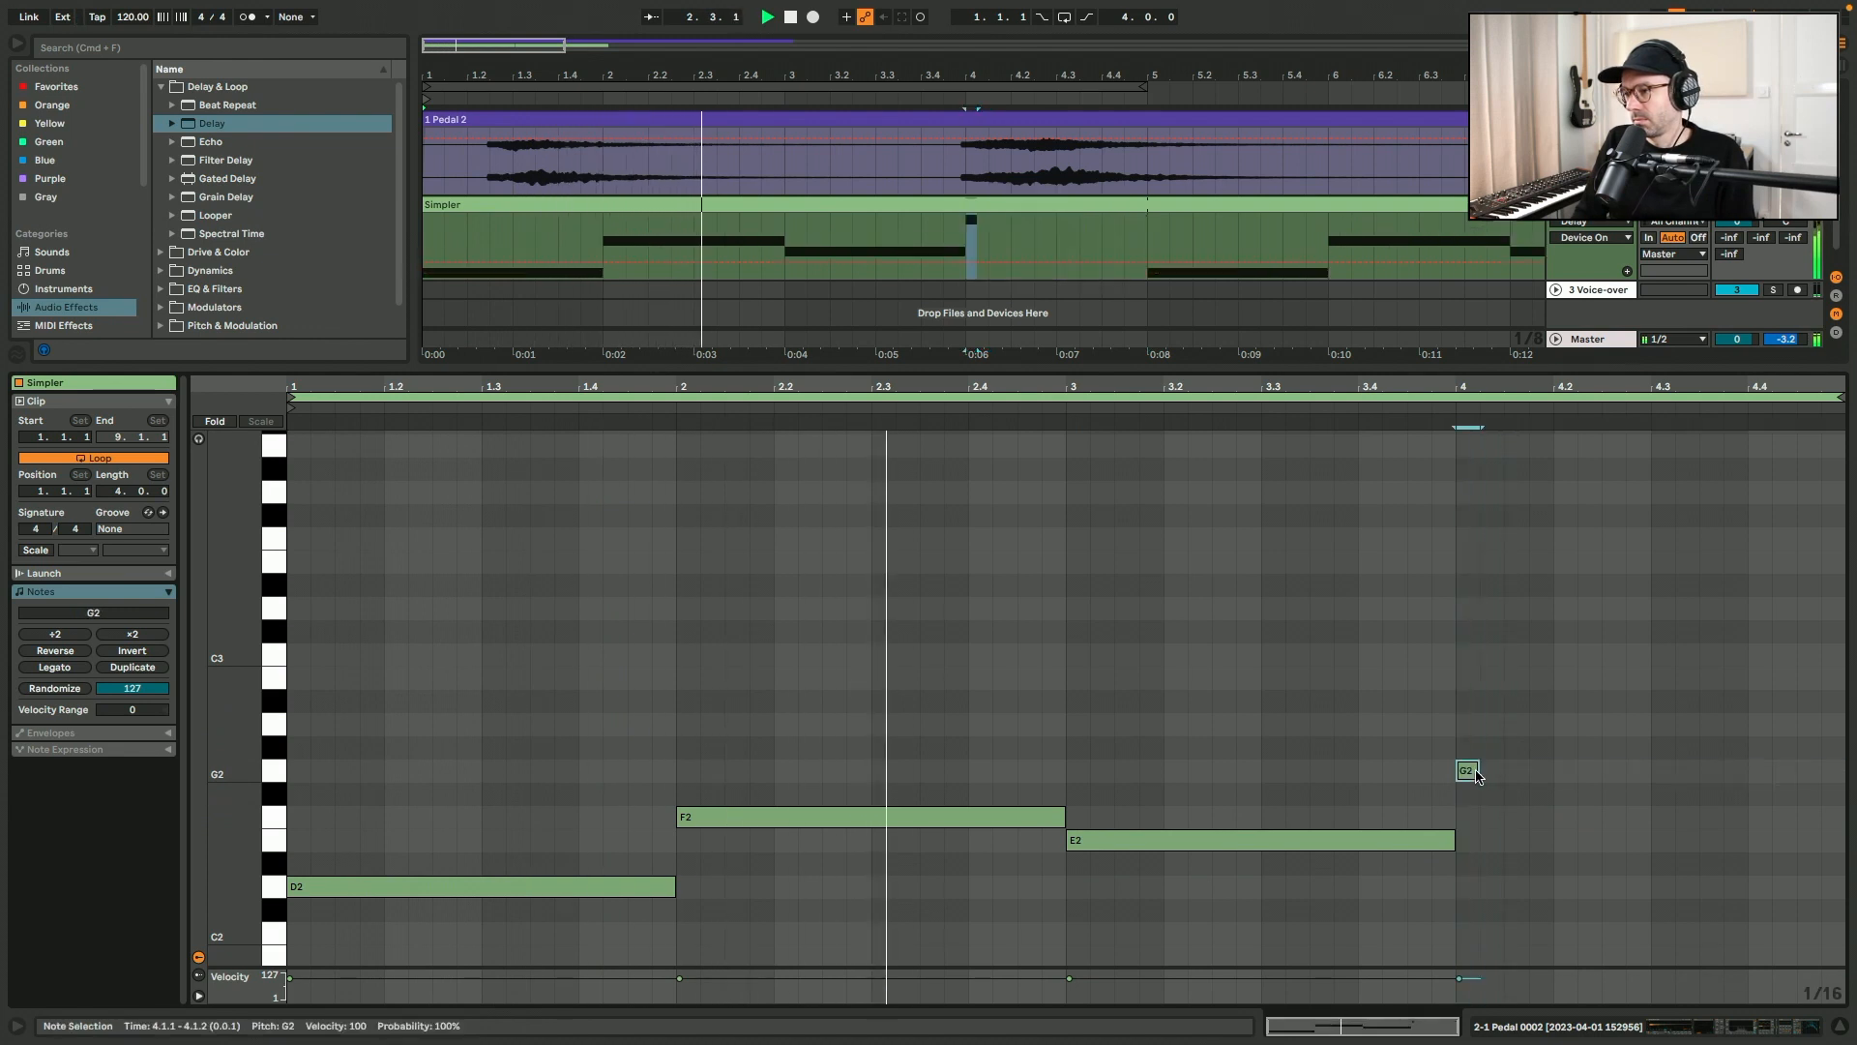
{"action": "left_click_drag", "start_coordinate": [1478, 772], "coordinate": [1551, 772]}
{"action": "key", "text": "super+d"}
{"action": "key", "text": "Down"}
{"action": "key", "text": "Down"}
{"action": "key", "text": "Right"}
{"action": "key", "text": "Right"}
{"action": "key", "text": "Right"}
{"action": "key", "text": "Right"}
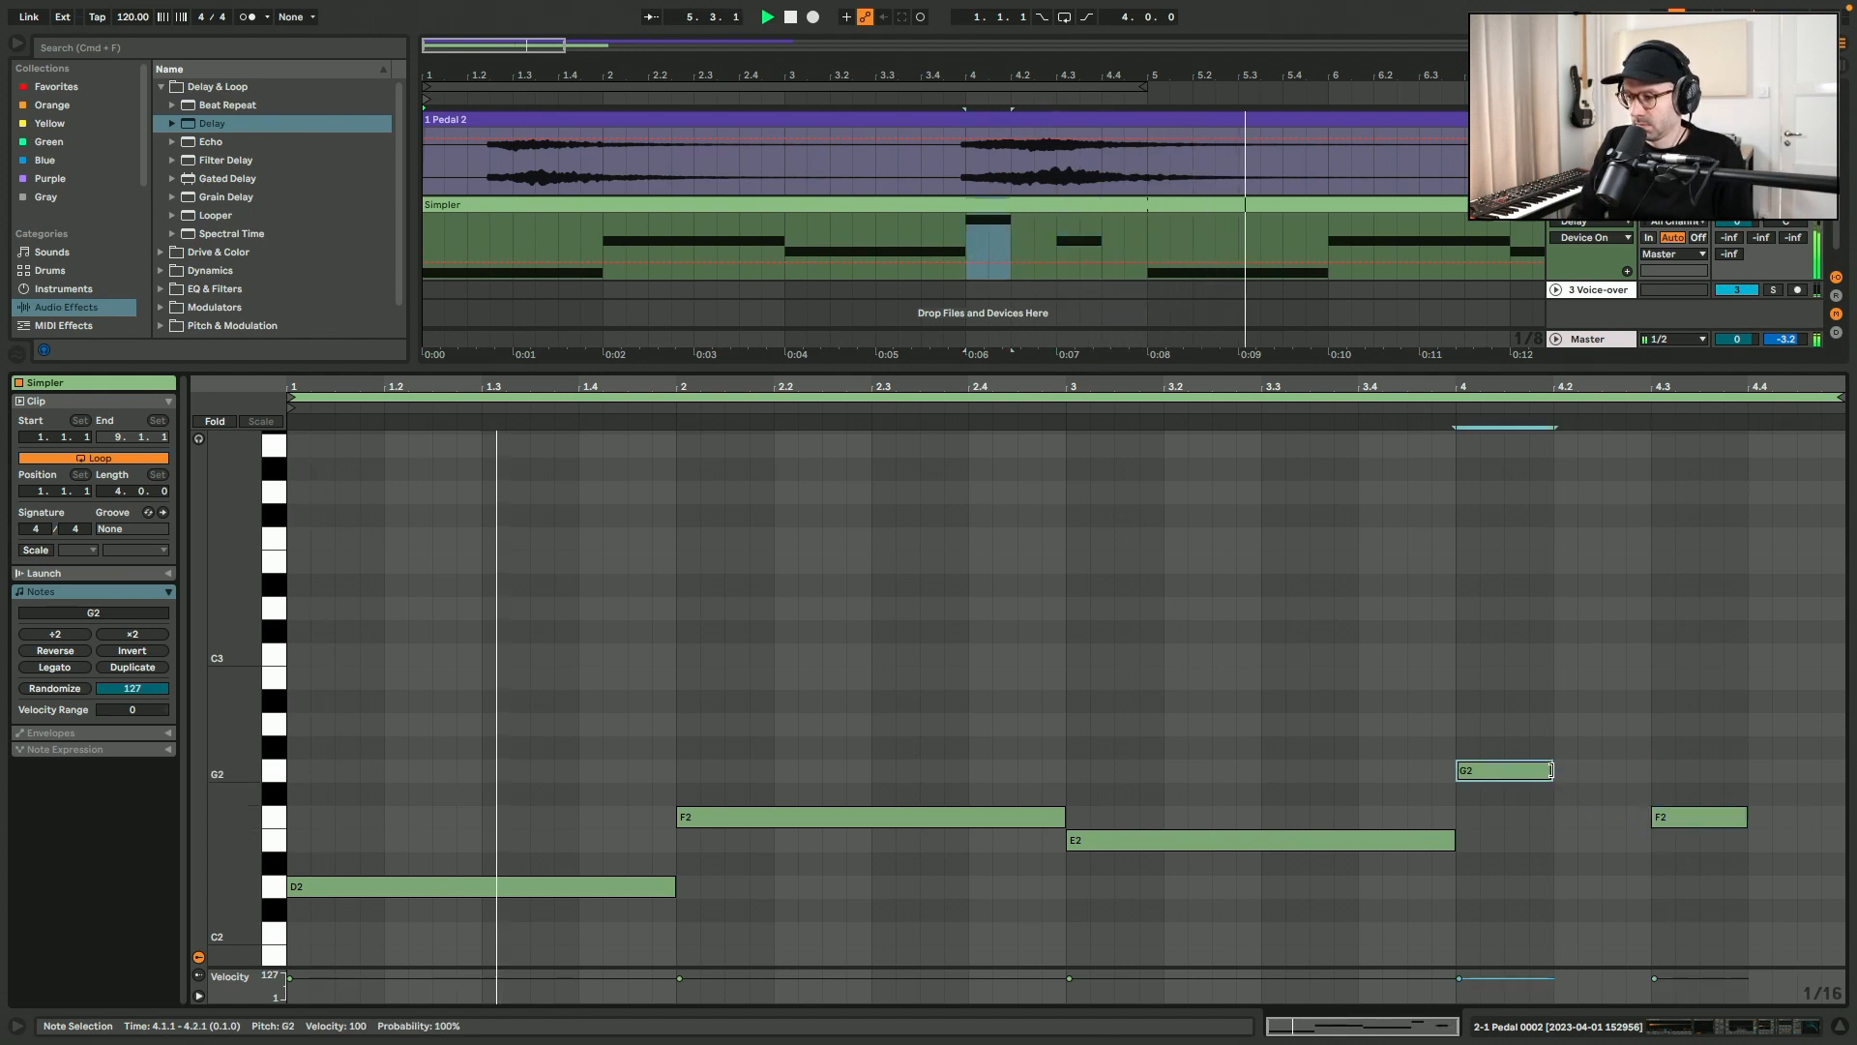
- Lengthen bar 4's G2 to two beats and duplicate it as a two-beat F2 on beat 3
{"action": "left_click_drag", "start_coordinate": [1546, 772], "coordinate": [1638, 770]}
{"action": "key", "text": "super+d"}
{"action": "key", "text": "Down"}
{"action": "key", "text": "Down"}
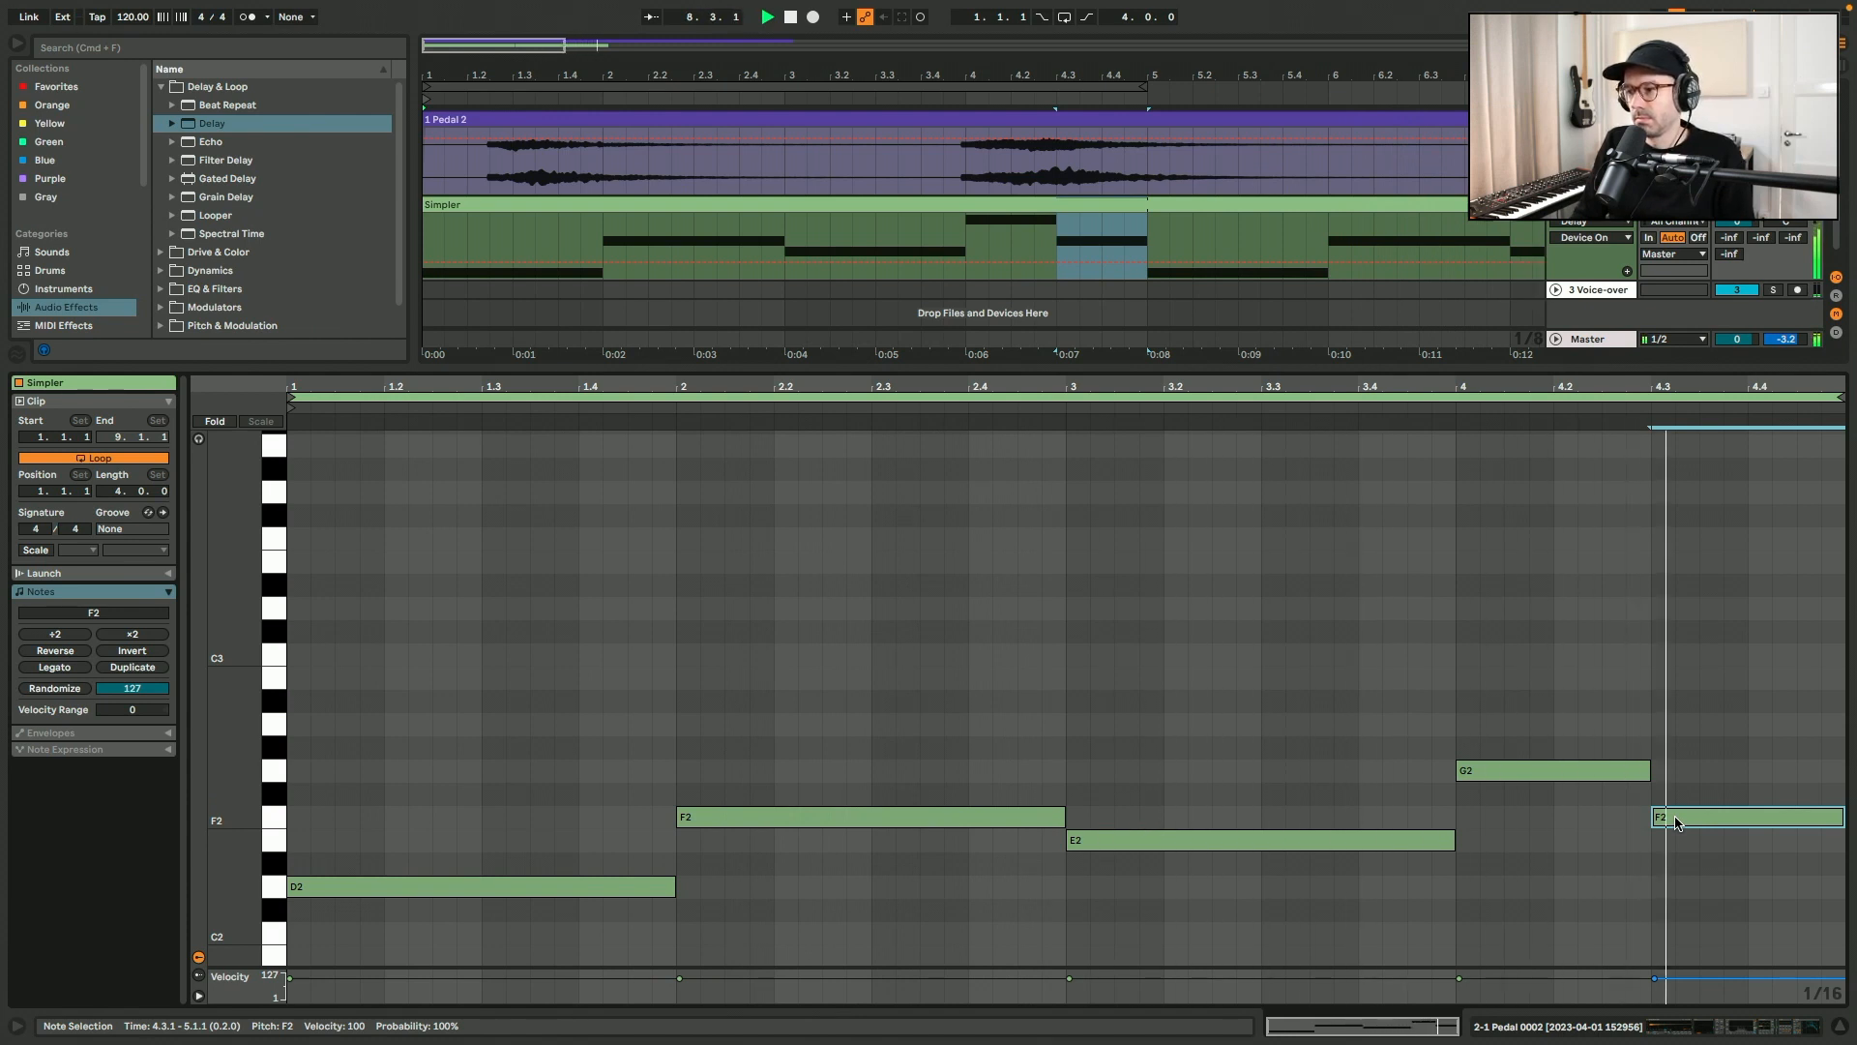
- Turn on arrangement looping for playback and switch from the note editor to the device chain
{"action": "key", "text": "space"}
{"action": "key", "text": "super+l"}
{"action": "key", "text": "shift+Tab"}
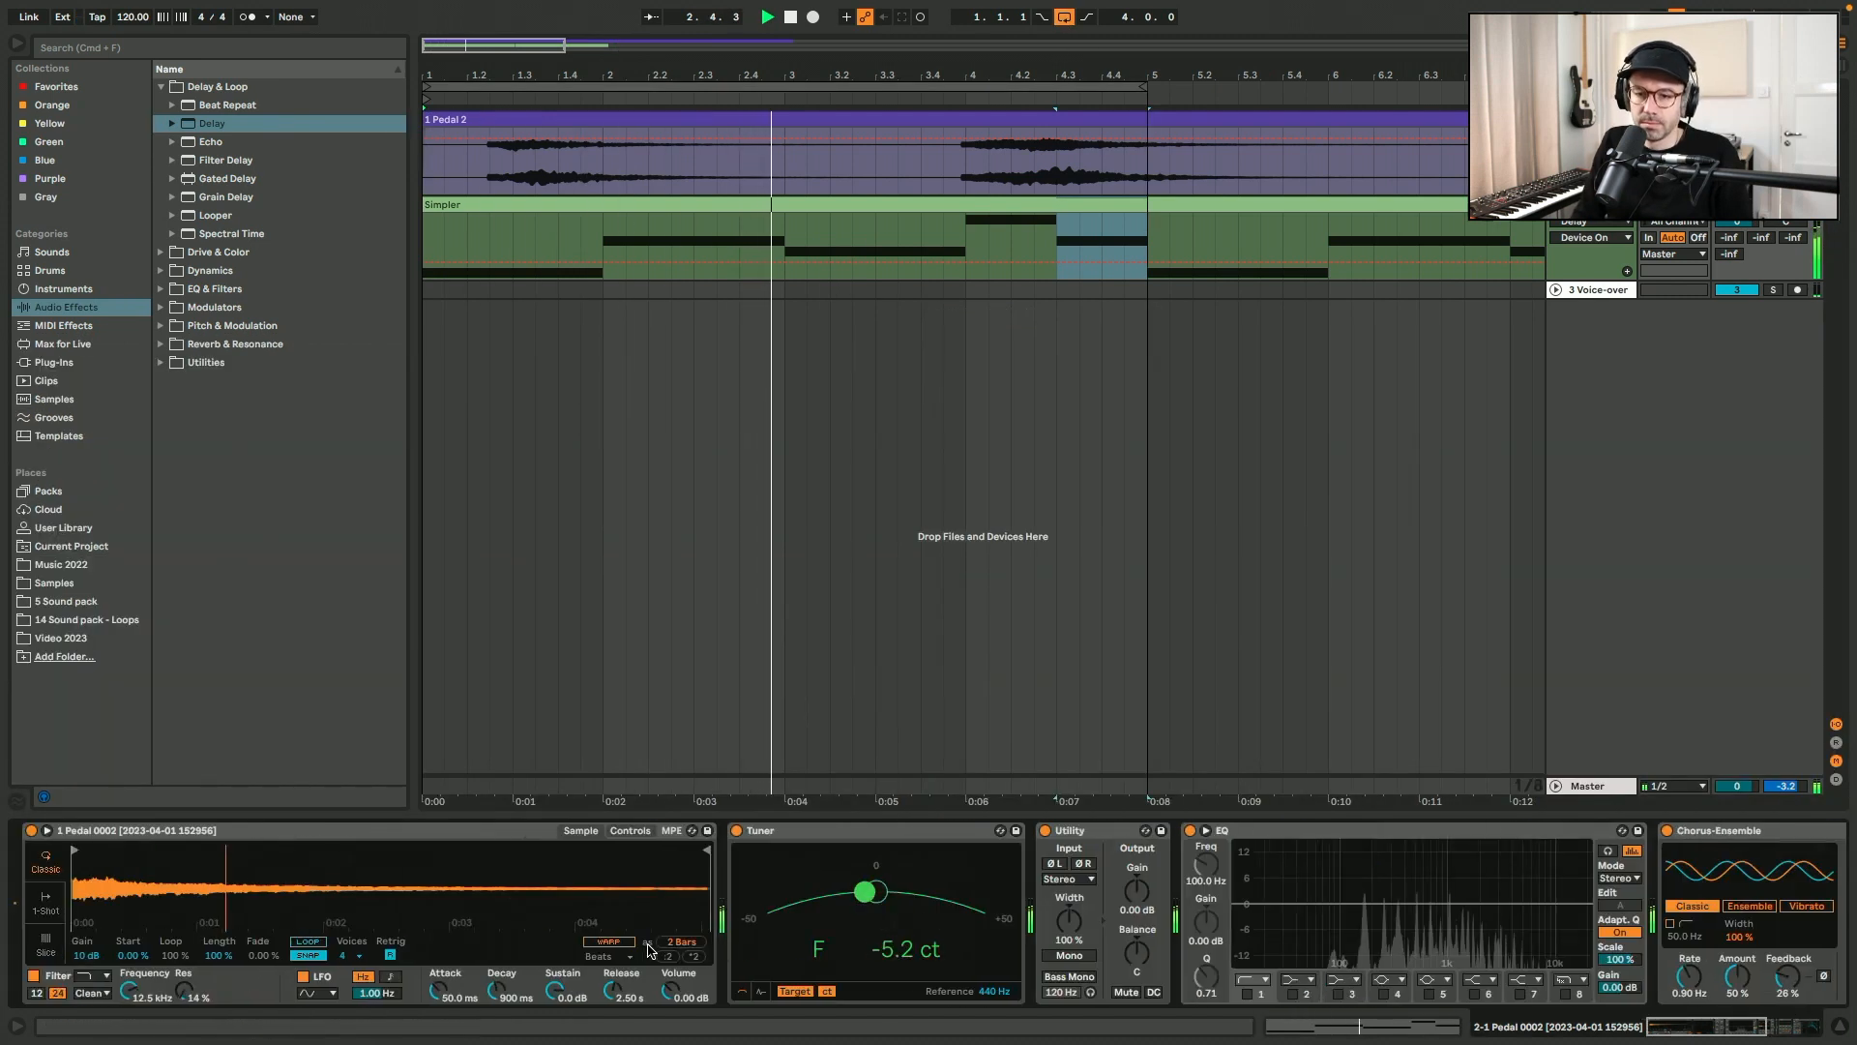
- Audition the sampler's sample start at about 43 % against the loop and return it to 0 %
{"action": "key", "text": "space"}
{"action": "left_click_drag", "start_coordinate": [109, 956], "coordinate": [109, 900]}
{"action": "key", "text": "space"}
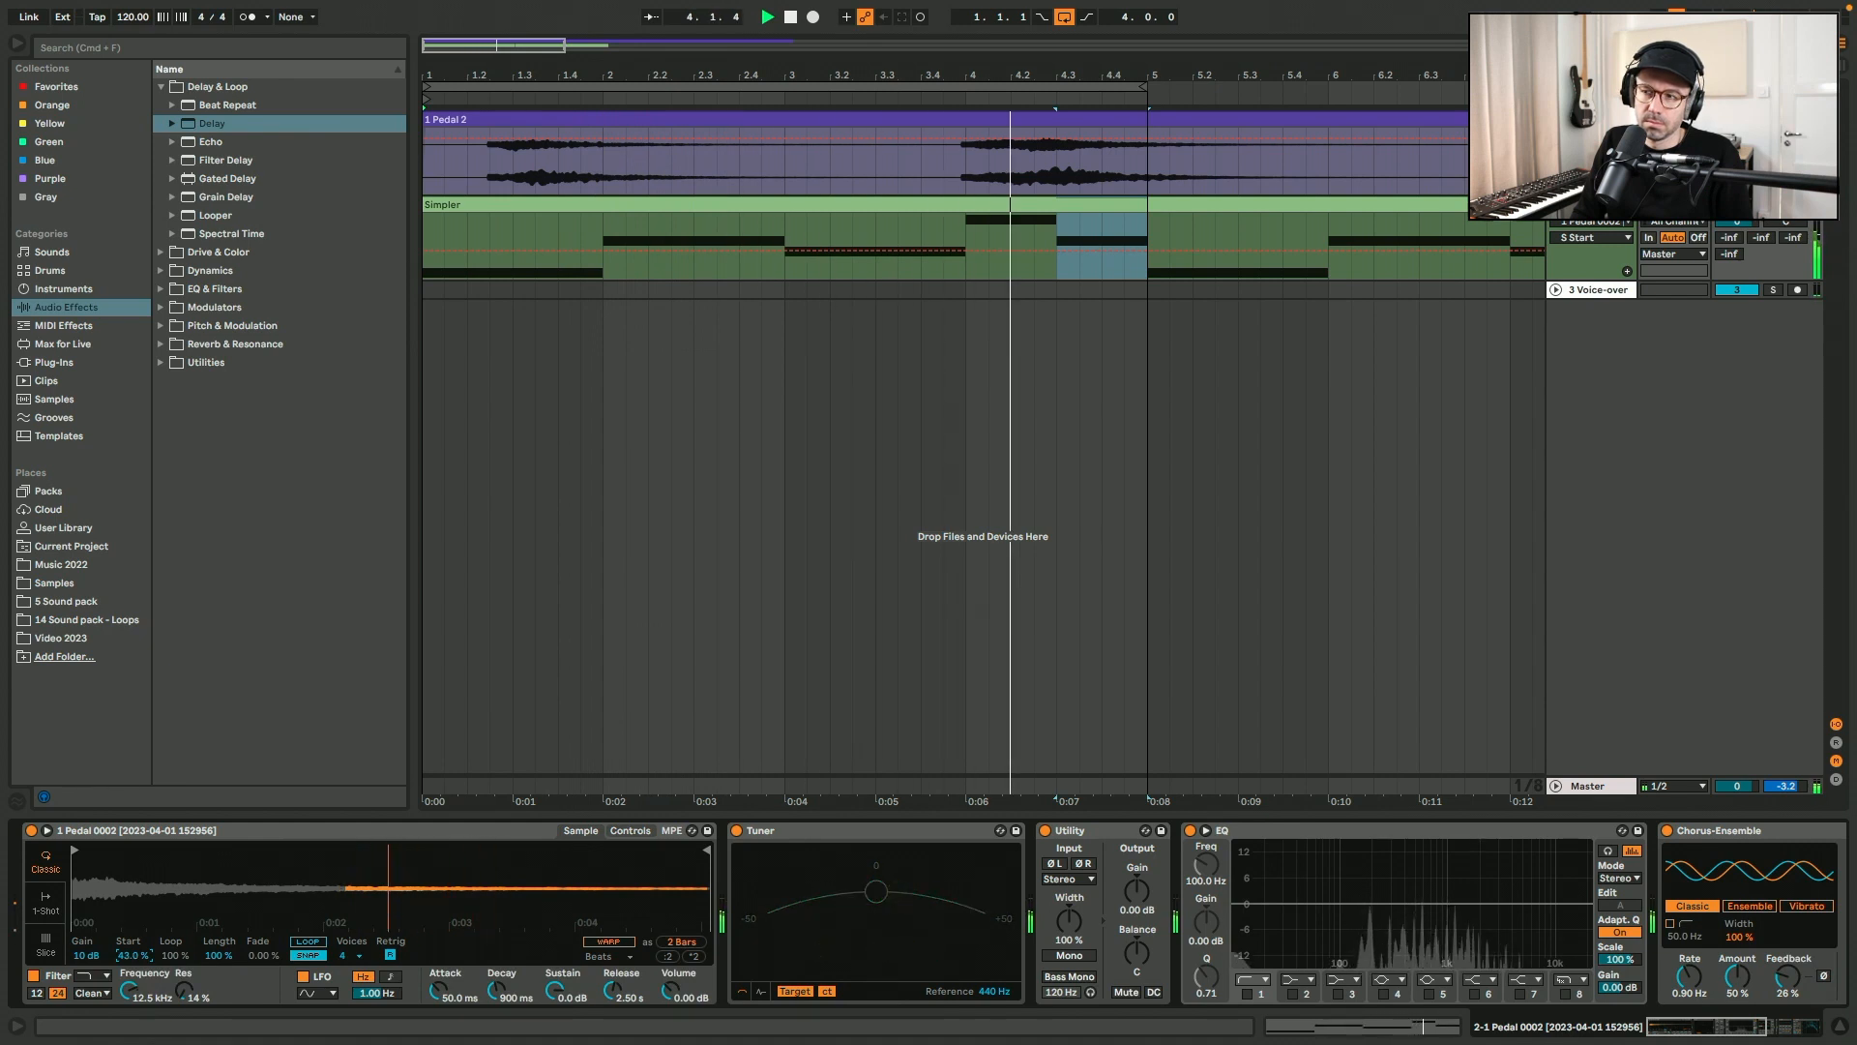
{"action": "left_click_drag", "start_coordinate": [130, 958], "coordinate": [130, 1030]}
{"action": "key", "text": "space"}
{"action": "key", "text": "space"}
{"action": "mouse_move", "coordinate": [130, 957]}
{"action": "left_mouse_down"}
{"action": "mouse_move", "coordinate": [129, 939]}
{"action": "mouse_move", "coordinate": [129, 979]}
{"action": "left_mouse_up"}
{"action": "key", "text": "space"}
{"action": "key", "text": "space"}
- Audition the melody with the sampler's attack at 200 ms and restore it to 50 ms
{"action": "left_click", "coordinate": [433, 994]}
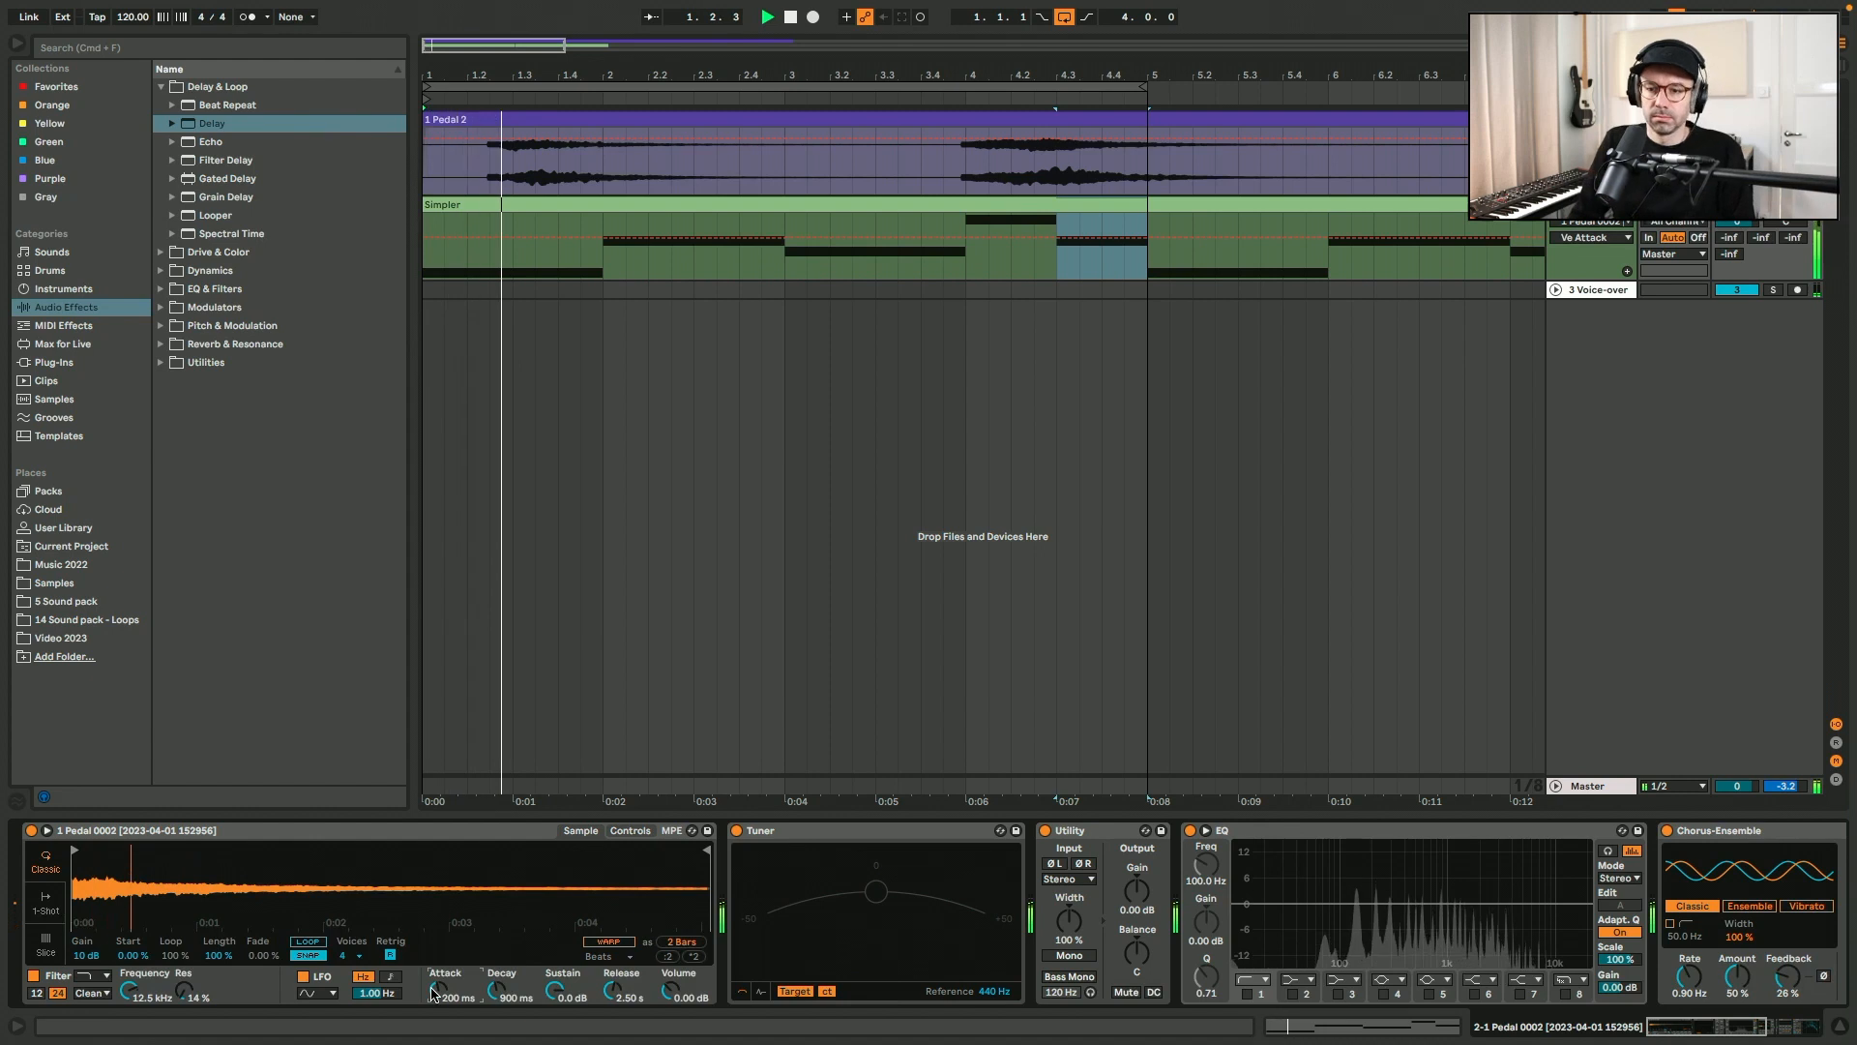
{"action": "left_click_drag", "start_coordinate": [432, 994], "coordinate": [438, 999]}
{"action": "key", "text": "space"}
{"action": "key", "text": "space"}
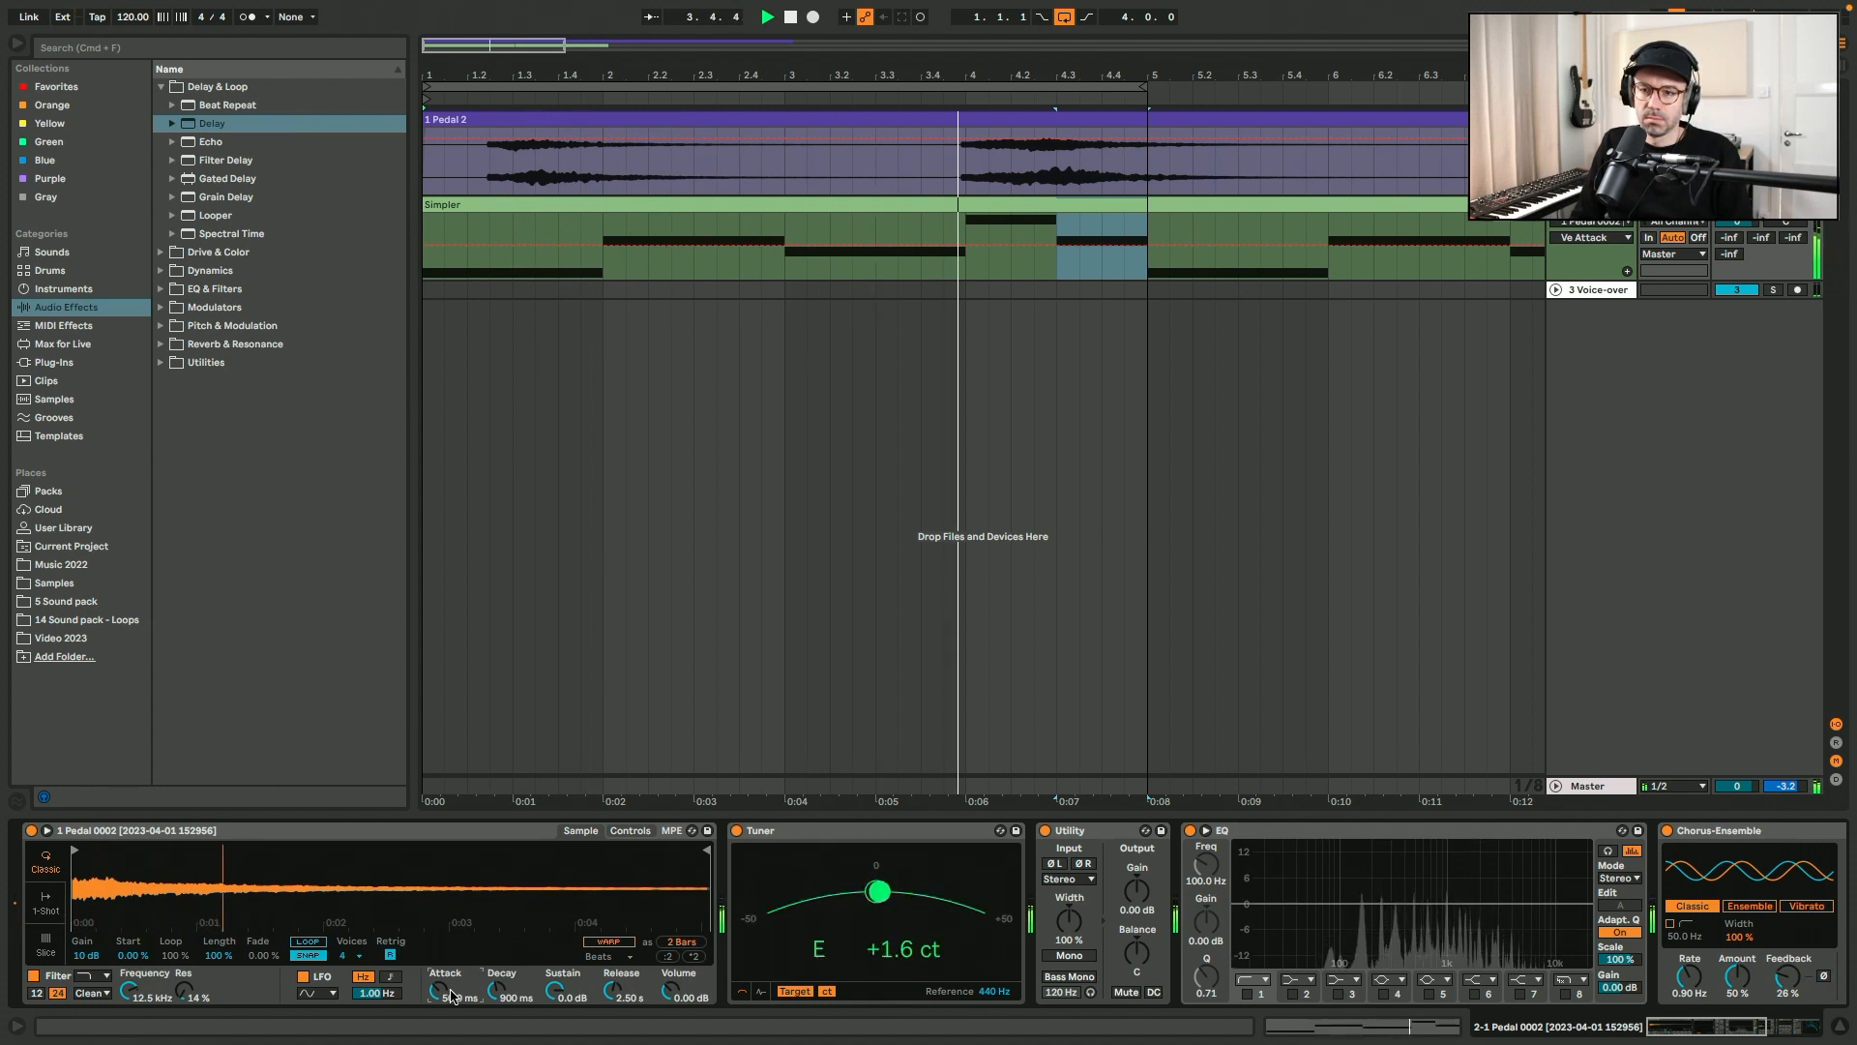
- Try extending bar 1's D2 note to two bars, undo it and return to the device chain
{"action": "double_click", "coordinate": [817, 233]}
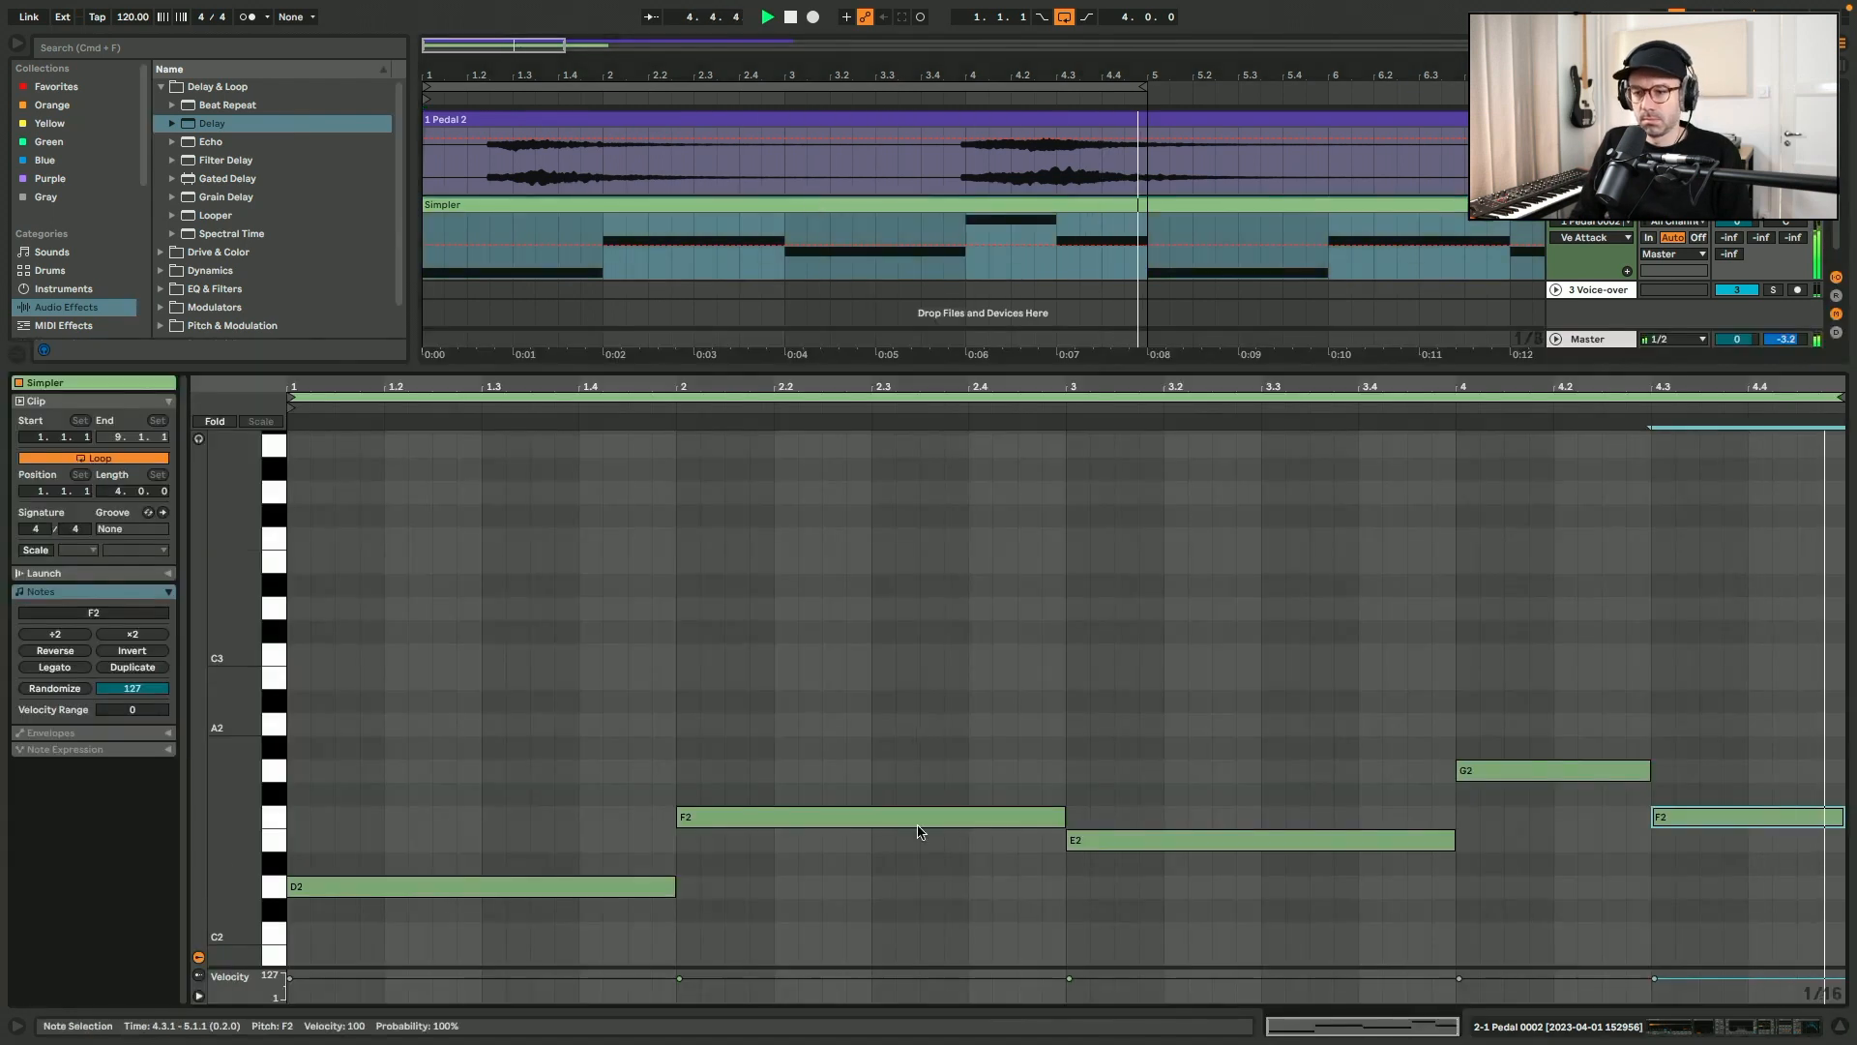
{"action": "left_click_drag", "start_coordinate": [676, 884], "coordinate": [1068, 884]}
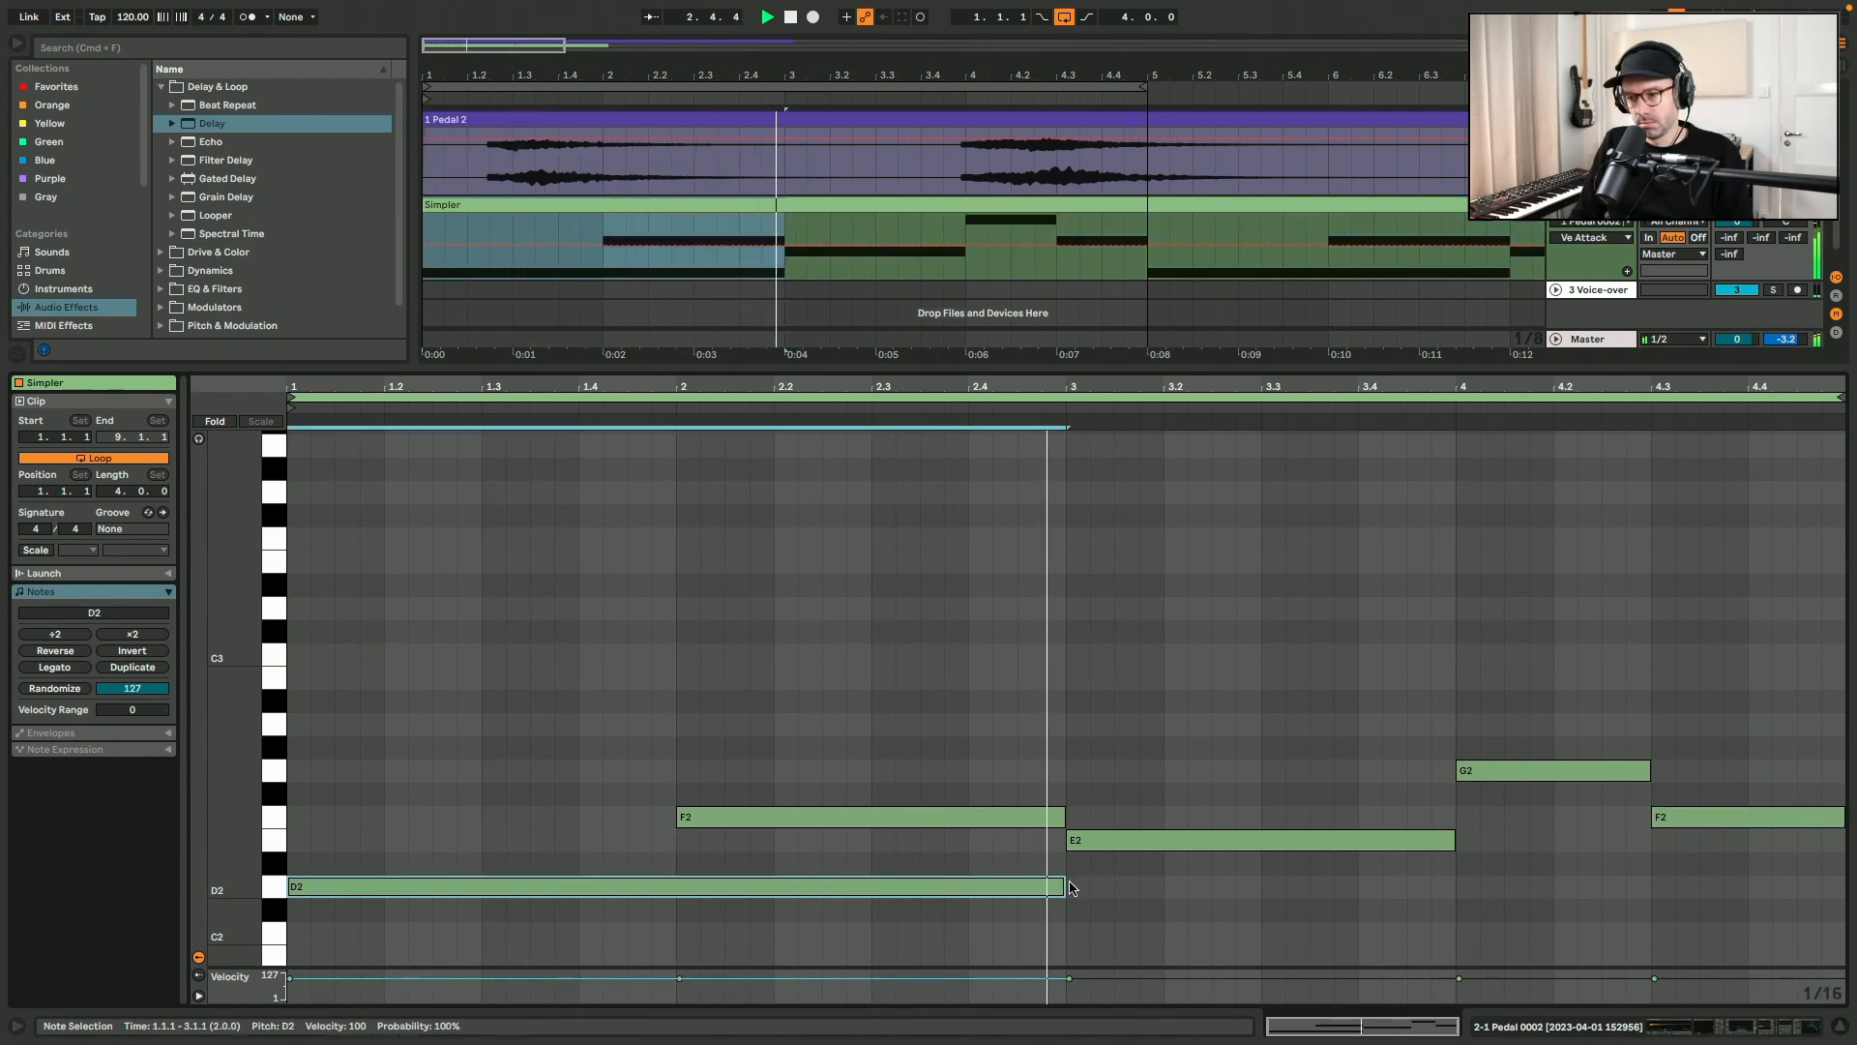
{"action": "key", "text": "super+z"}
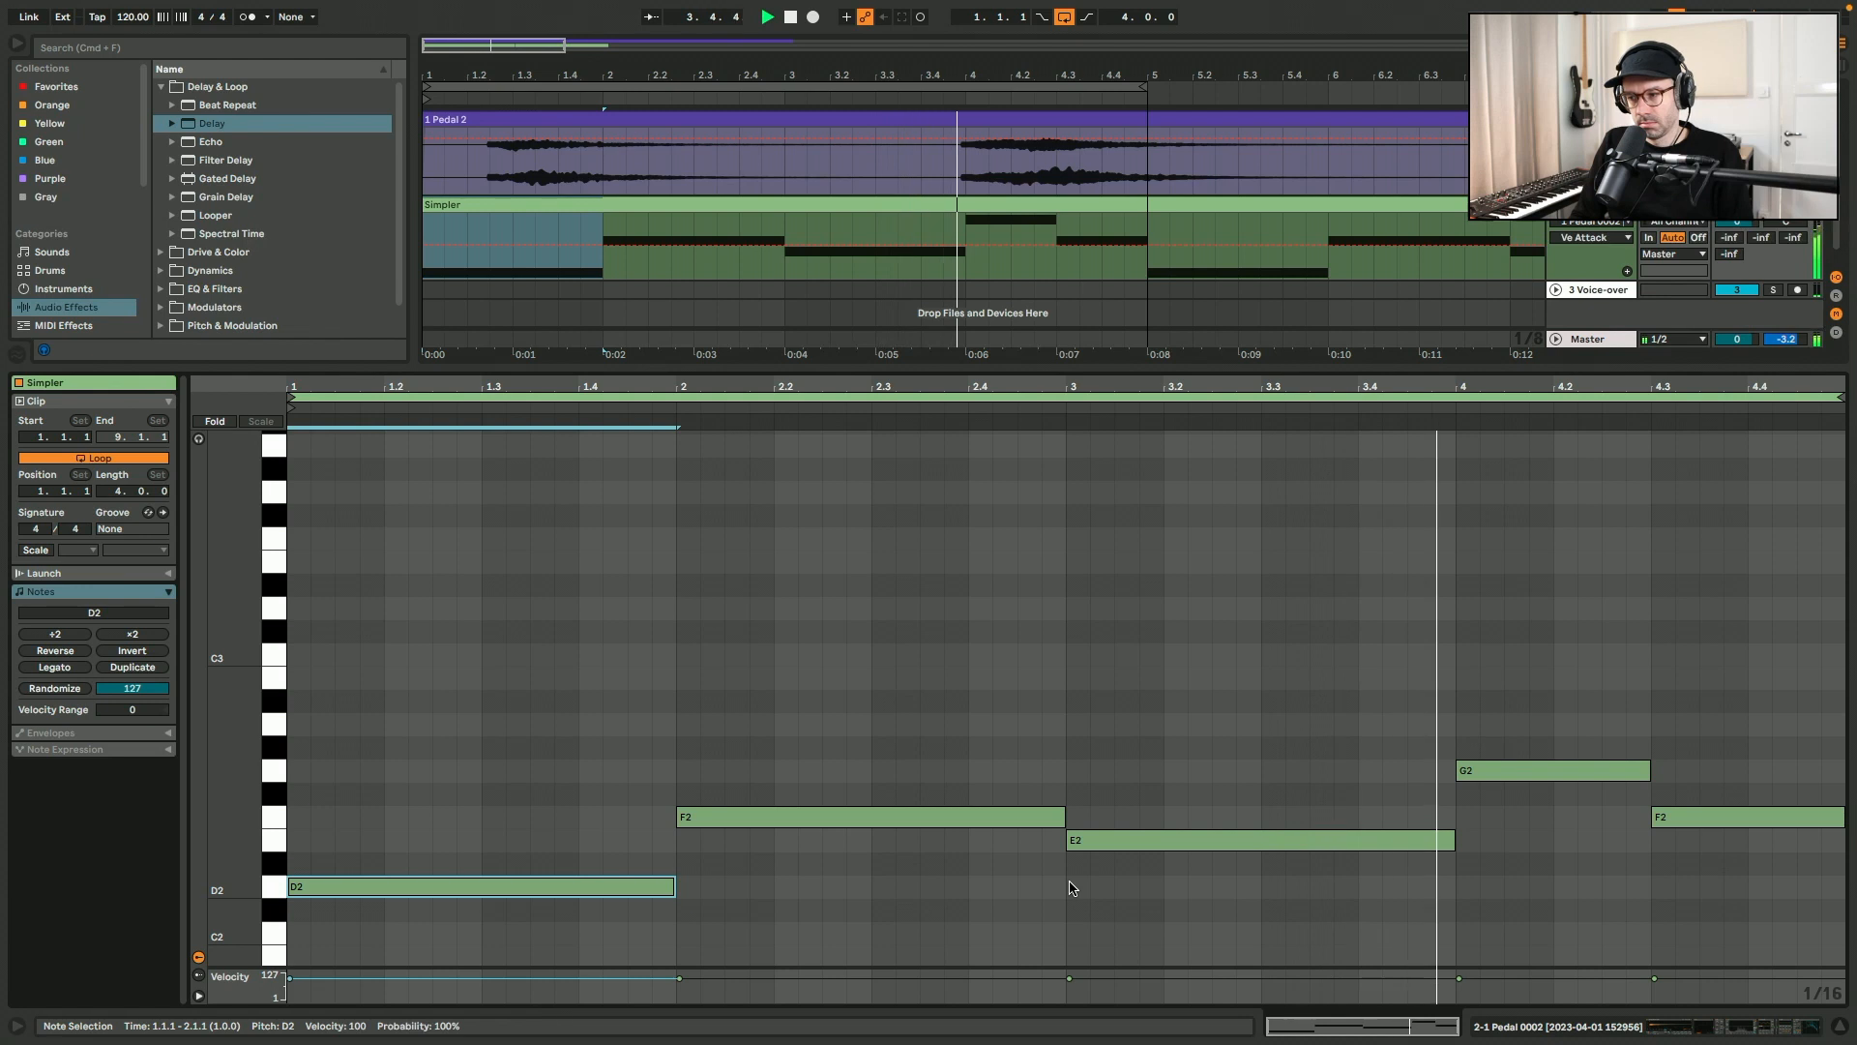
{"action": "key", "text": "shift+Tab"}
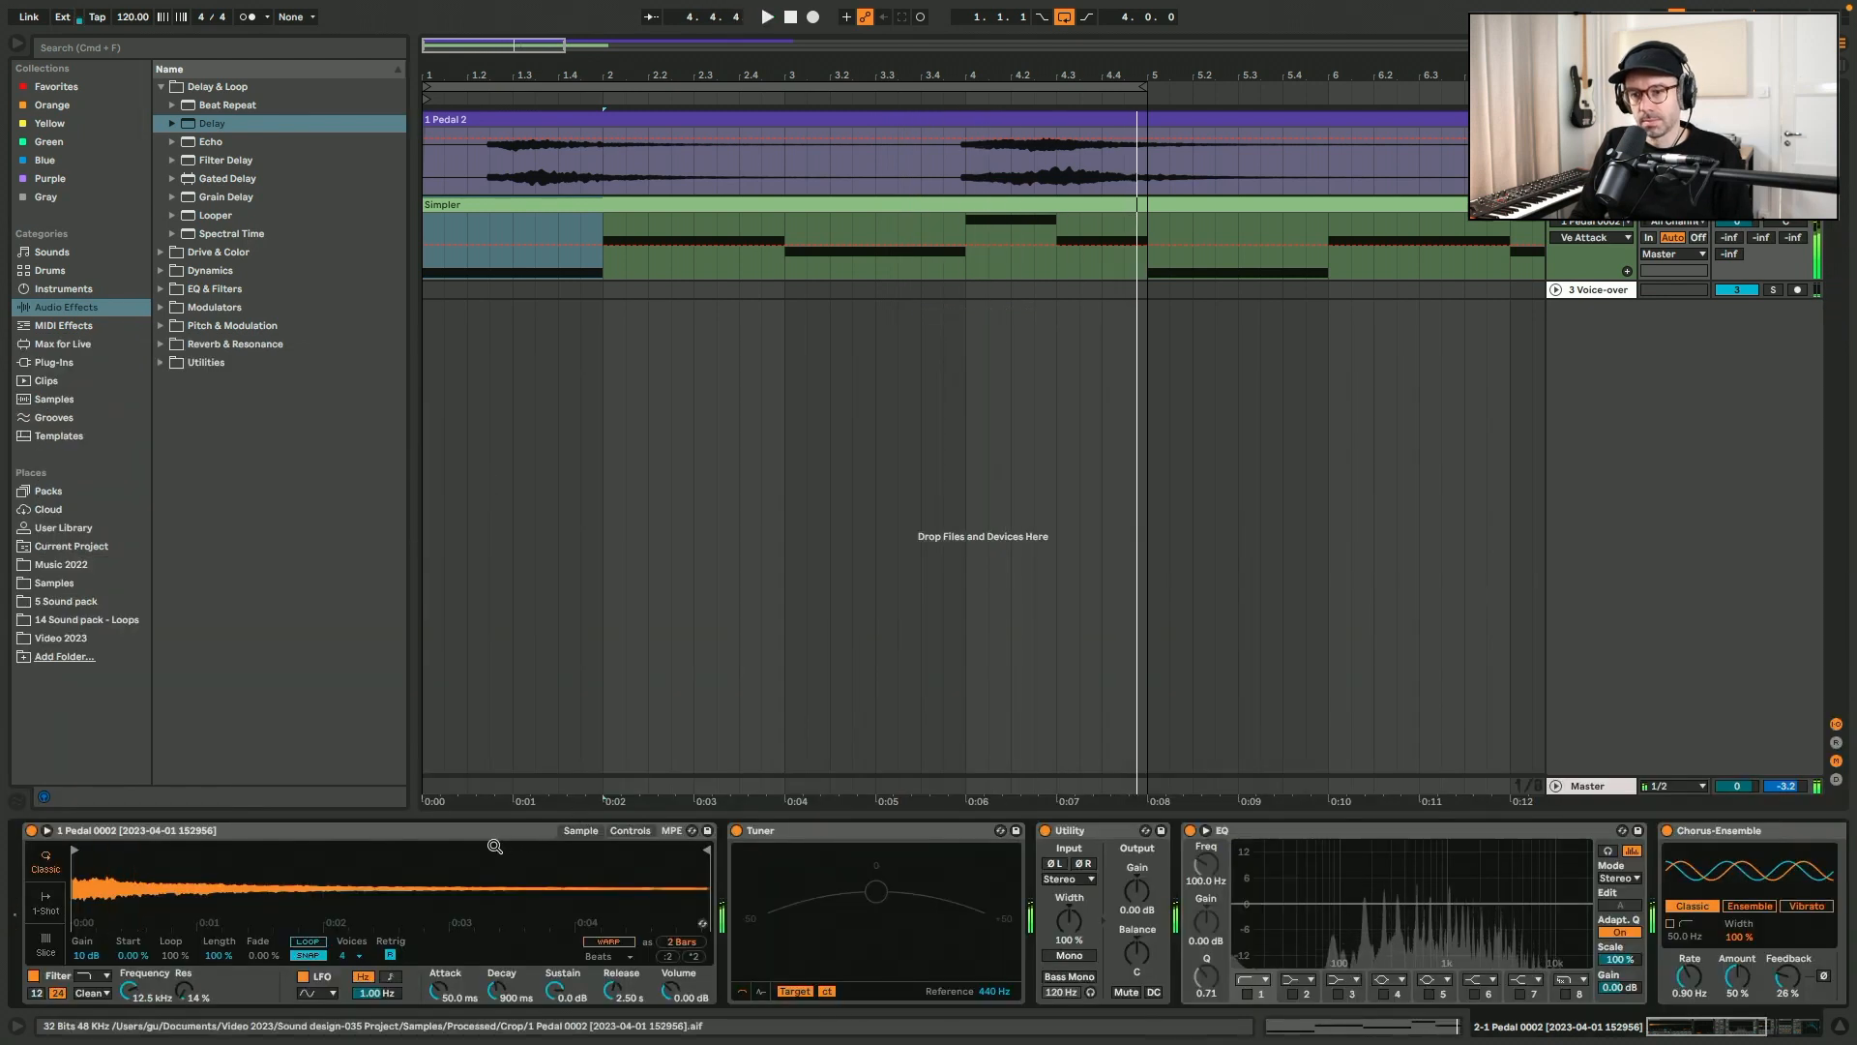
- Group the devices from the sampler through Auto Pan into an Instrument Rack and show its macro controls
{"action": "left_click", "coordinate": [493, 834]}
{"action": "scroll", "coordinate": [493, 834], "scroll_direction": "right", "scroll_amount": 10}
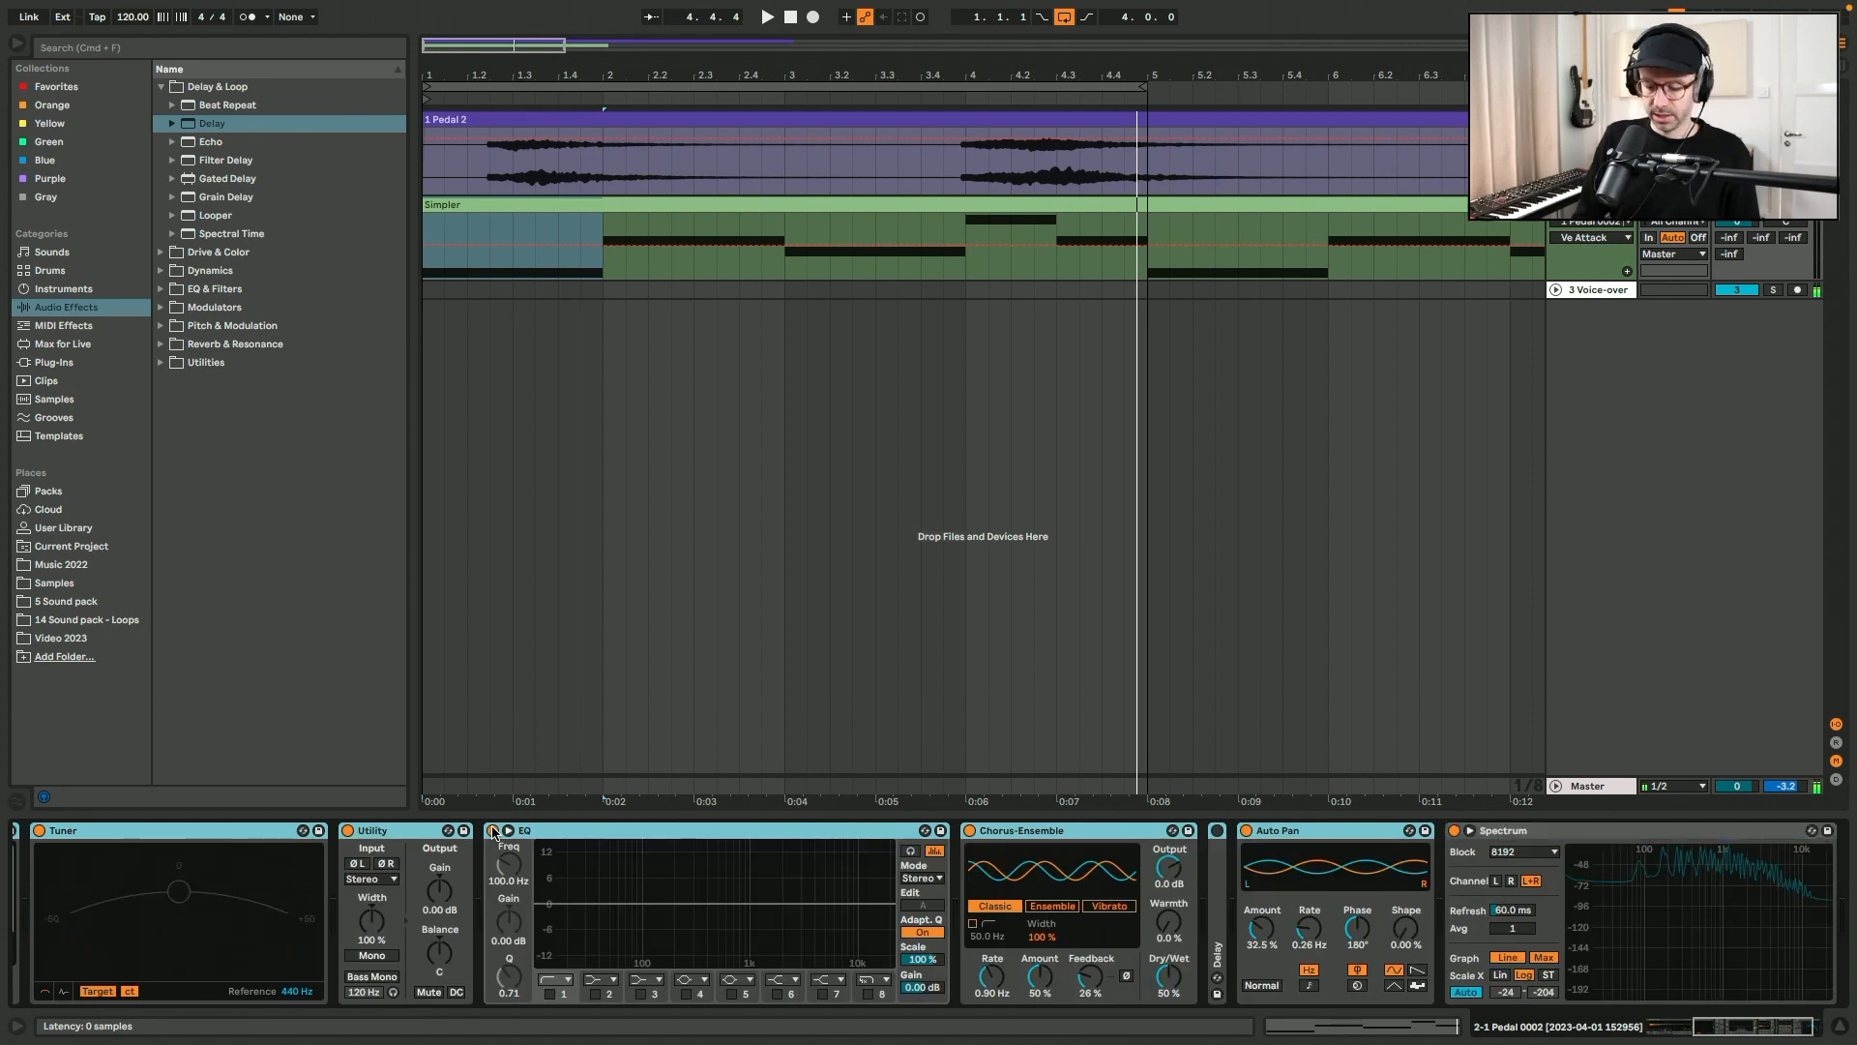
{"action": "scroll", "coordinate": [493, 832], "scroll_direction": "left", "scroll_amount": 5}
{"action": "left_click", "coordinate": [24, 850]}
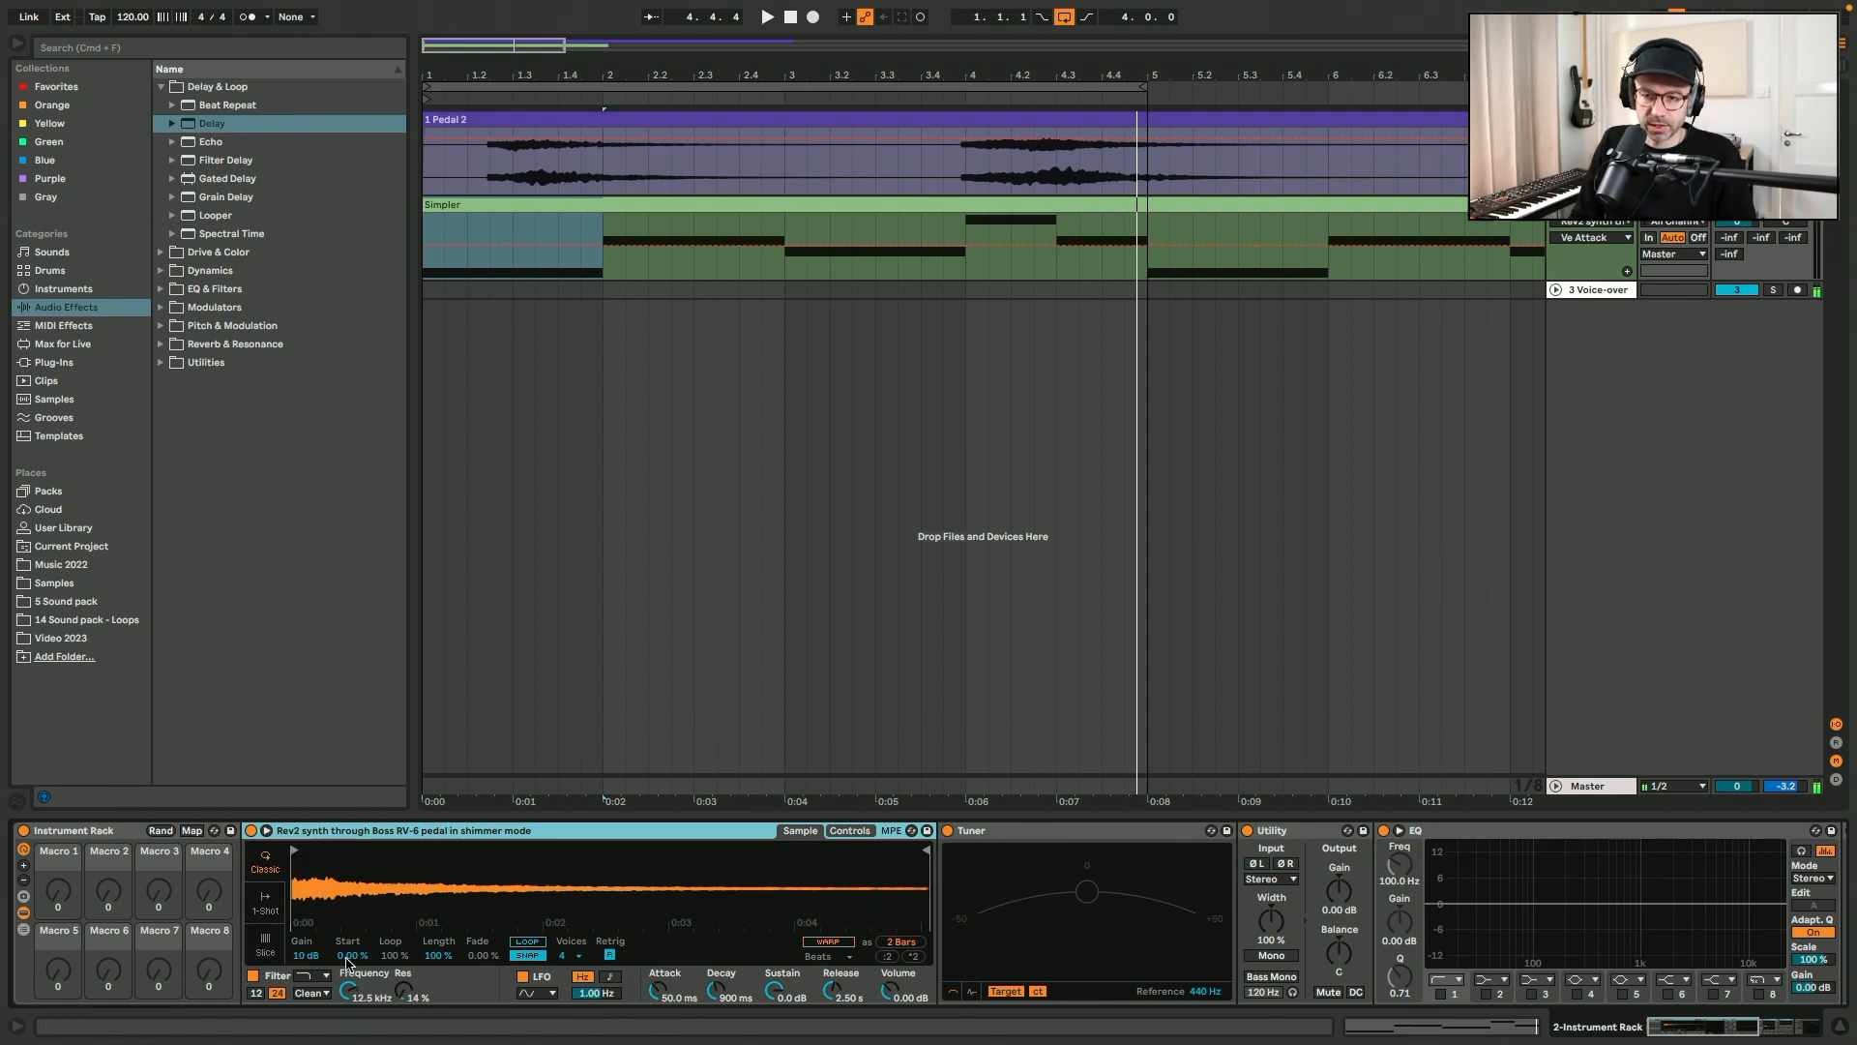
- Map the sampler's Start parameter to the rack's first macro and name the macro Sample start
{"action": "left_click", "coordinate": [348, 956]}
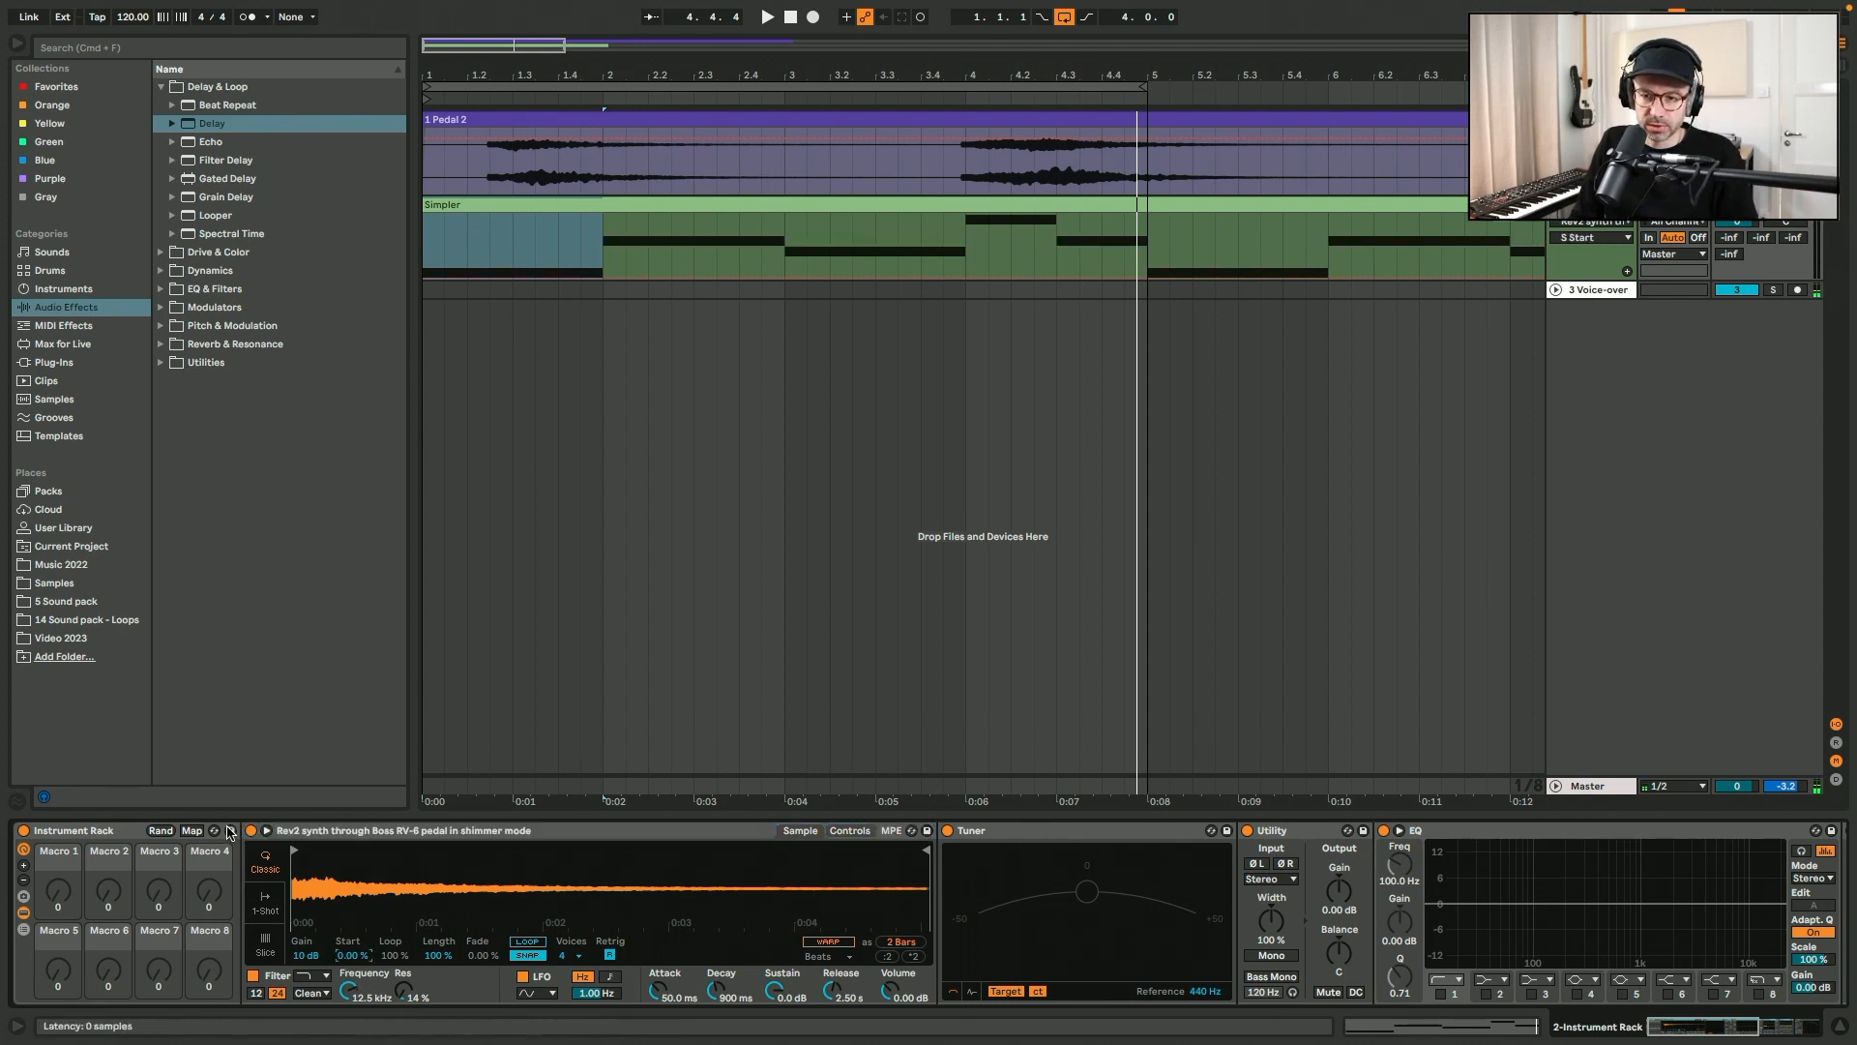
{"action": "left_click", "coordinate": [192, 831]}
{"action": "left_click", "coordinate": [347, 956]}
{"action": "left_click", "coordinate": [67, 908]}
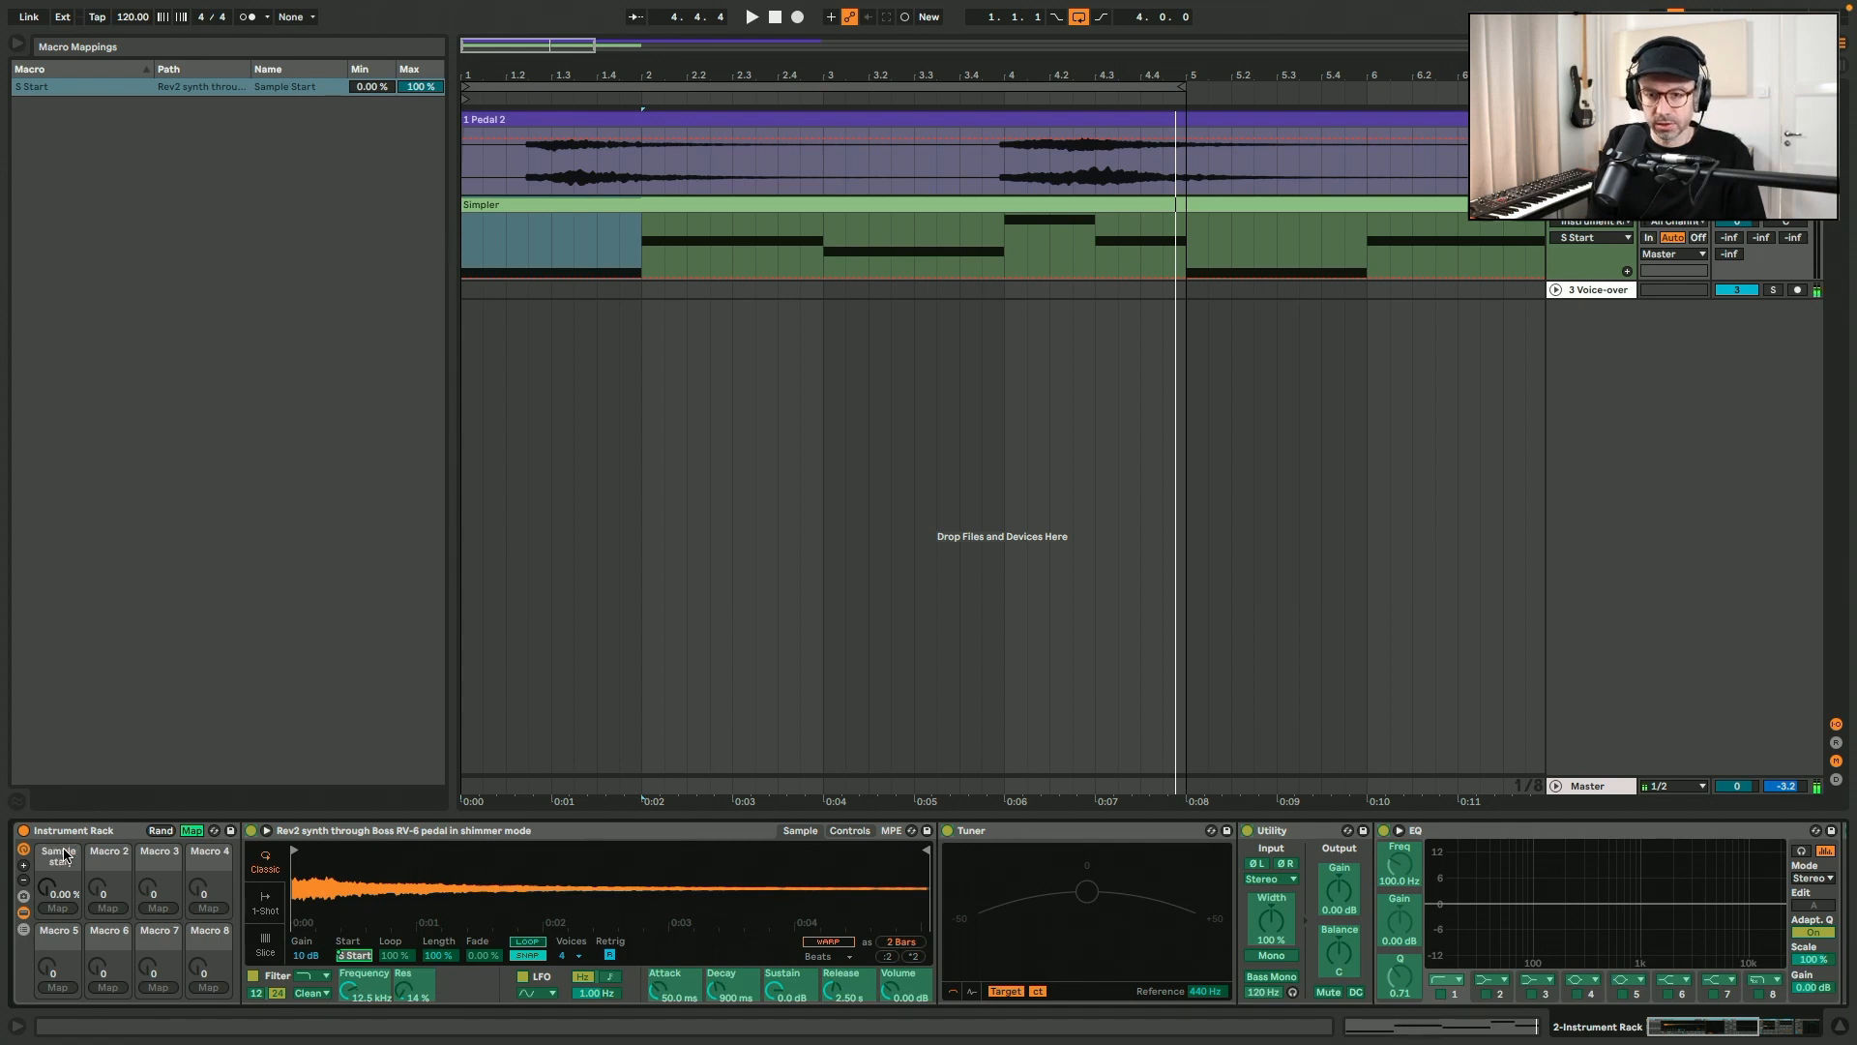
{"action": "left_click", "coordinate": [192, 831]}
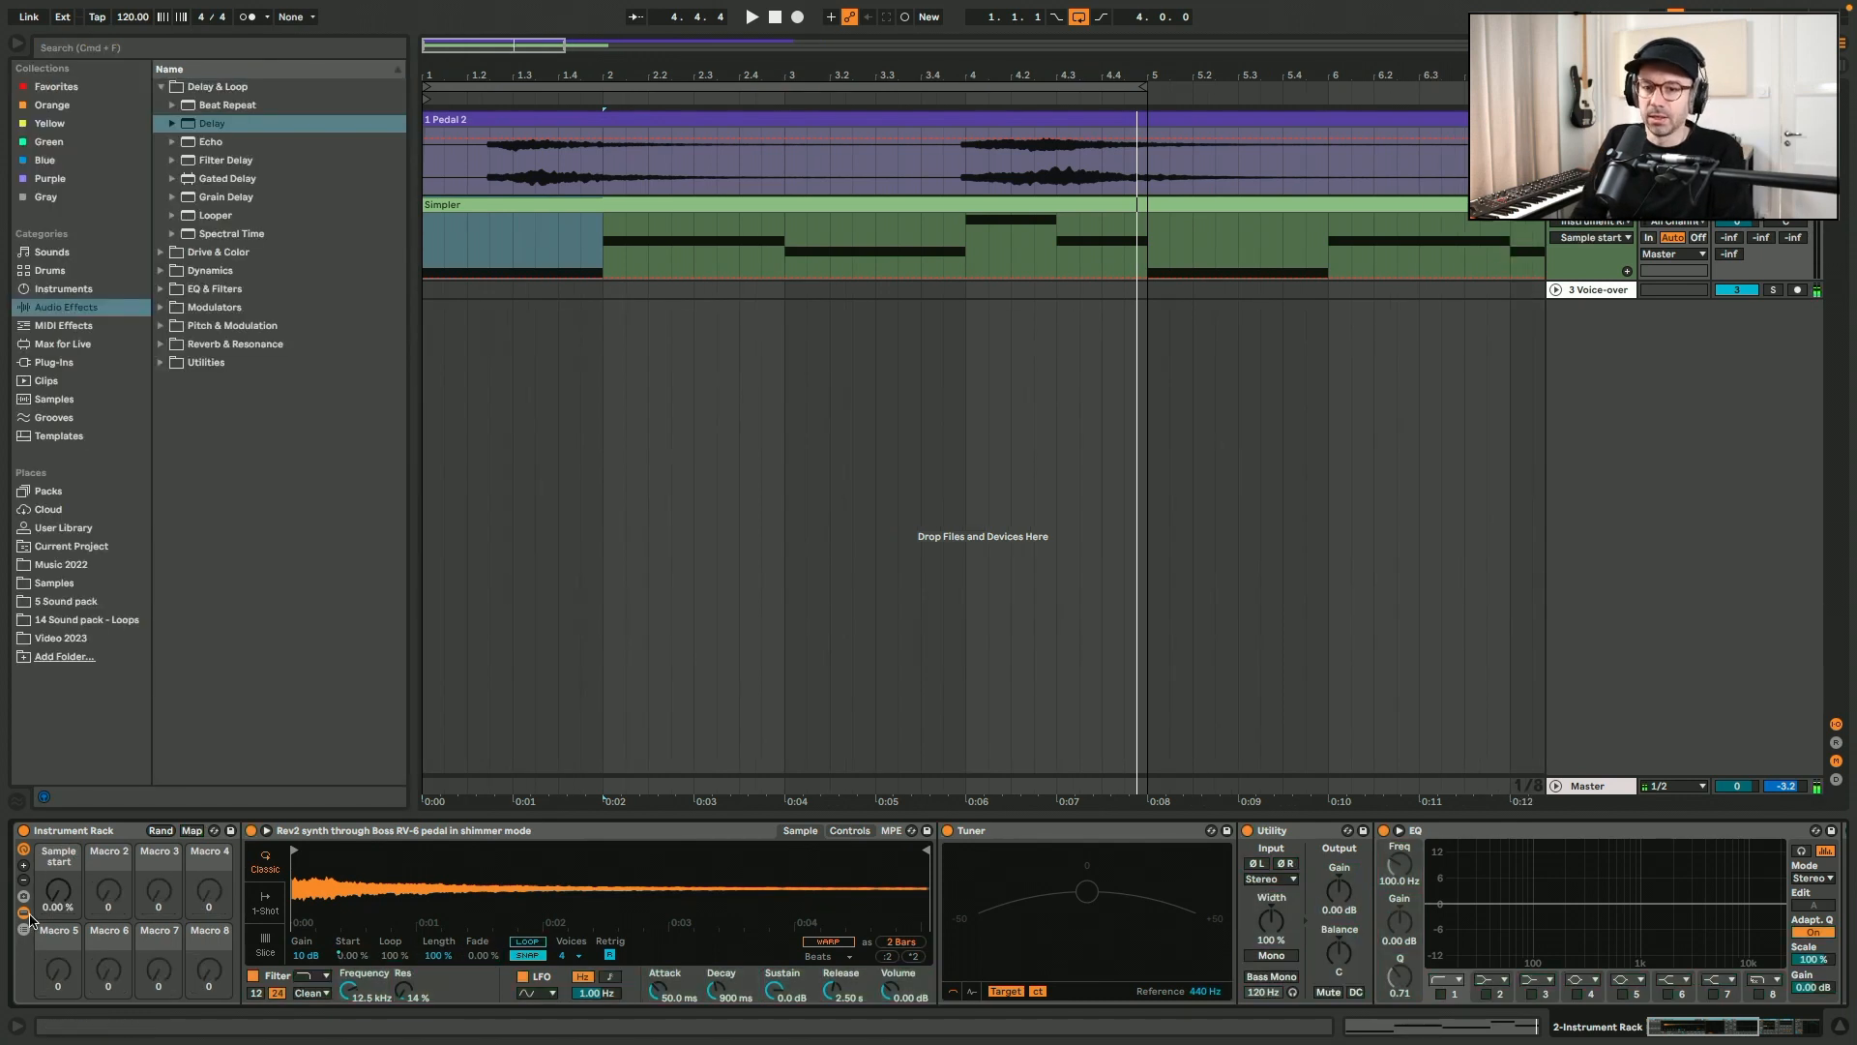
- Test the Sample start macro on the playing loop and return it to 0 %
{"action": "key", "text": "space"}
{"action": "left_click_drag", "start_coordinate": [59, 890], "coordinate": [58, 934]}
{"action": "key", "text": "space"}
{"action": "key", "text": "space"}
{"action": "key", "text": "space"}
{"action": "key", "text": "space"}
- Map the Utility device's Gain to the rack's second macro
{"action": "left_click", "coordinate": [199, 832]}
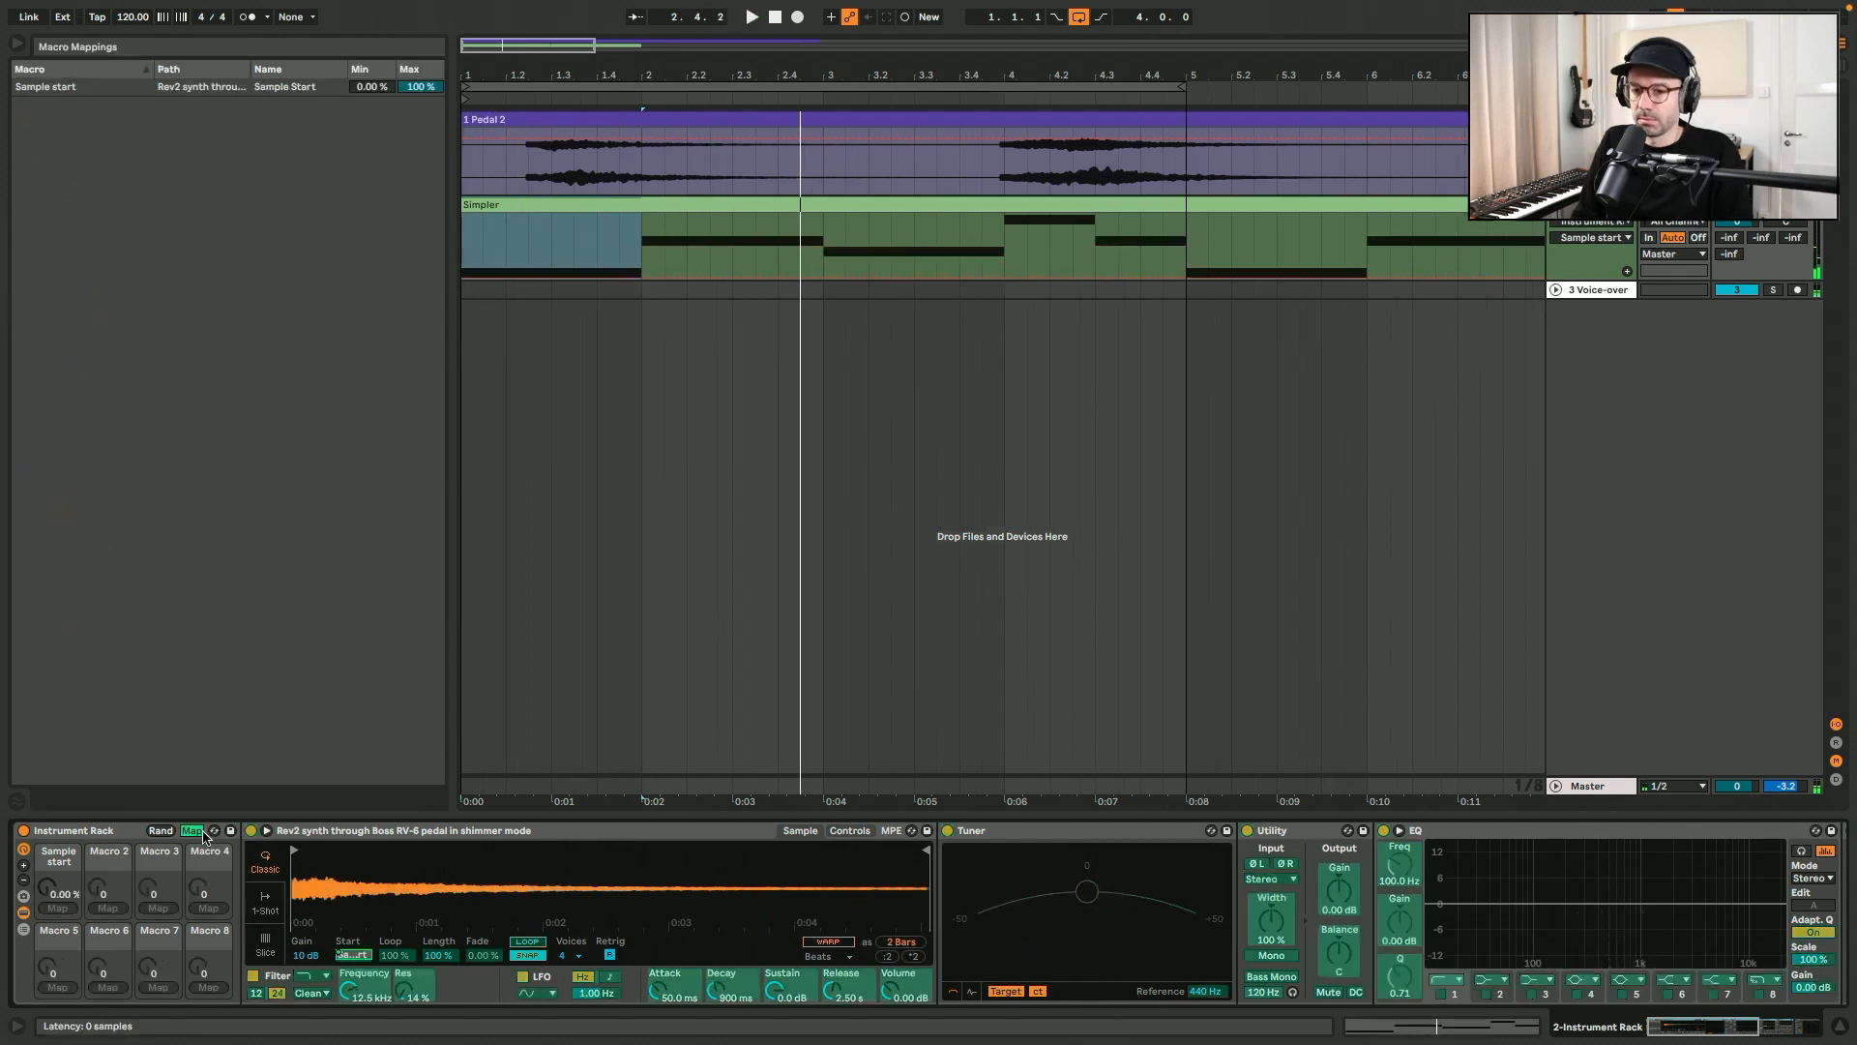
{"action": "left_click", "coordinate": [1354, 911]}
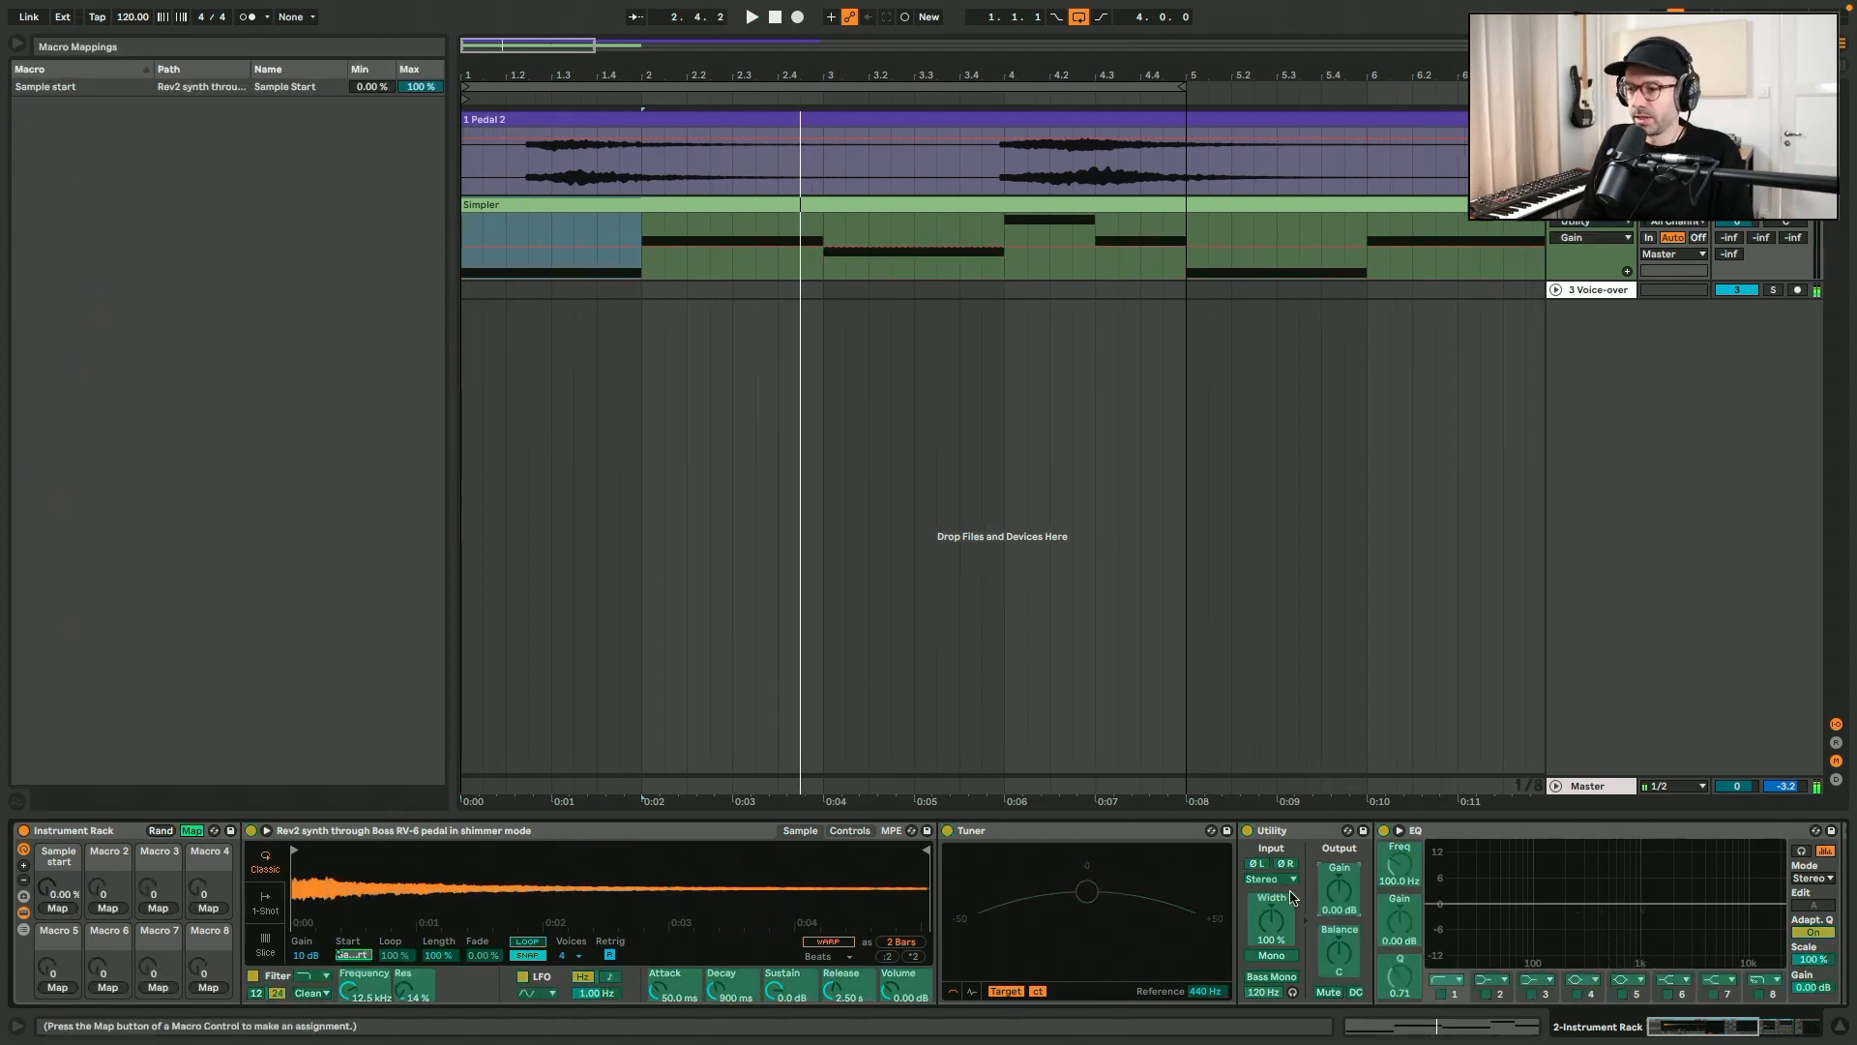
{"action": "left_click", "coordinate": [109, 909]}
{"action": "left_click", "coordinate": [191, 832]}
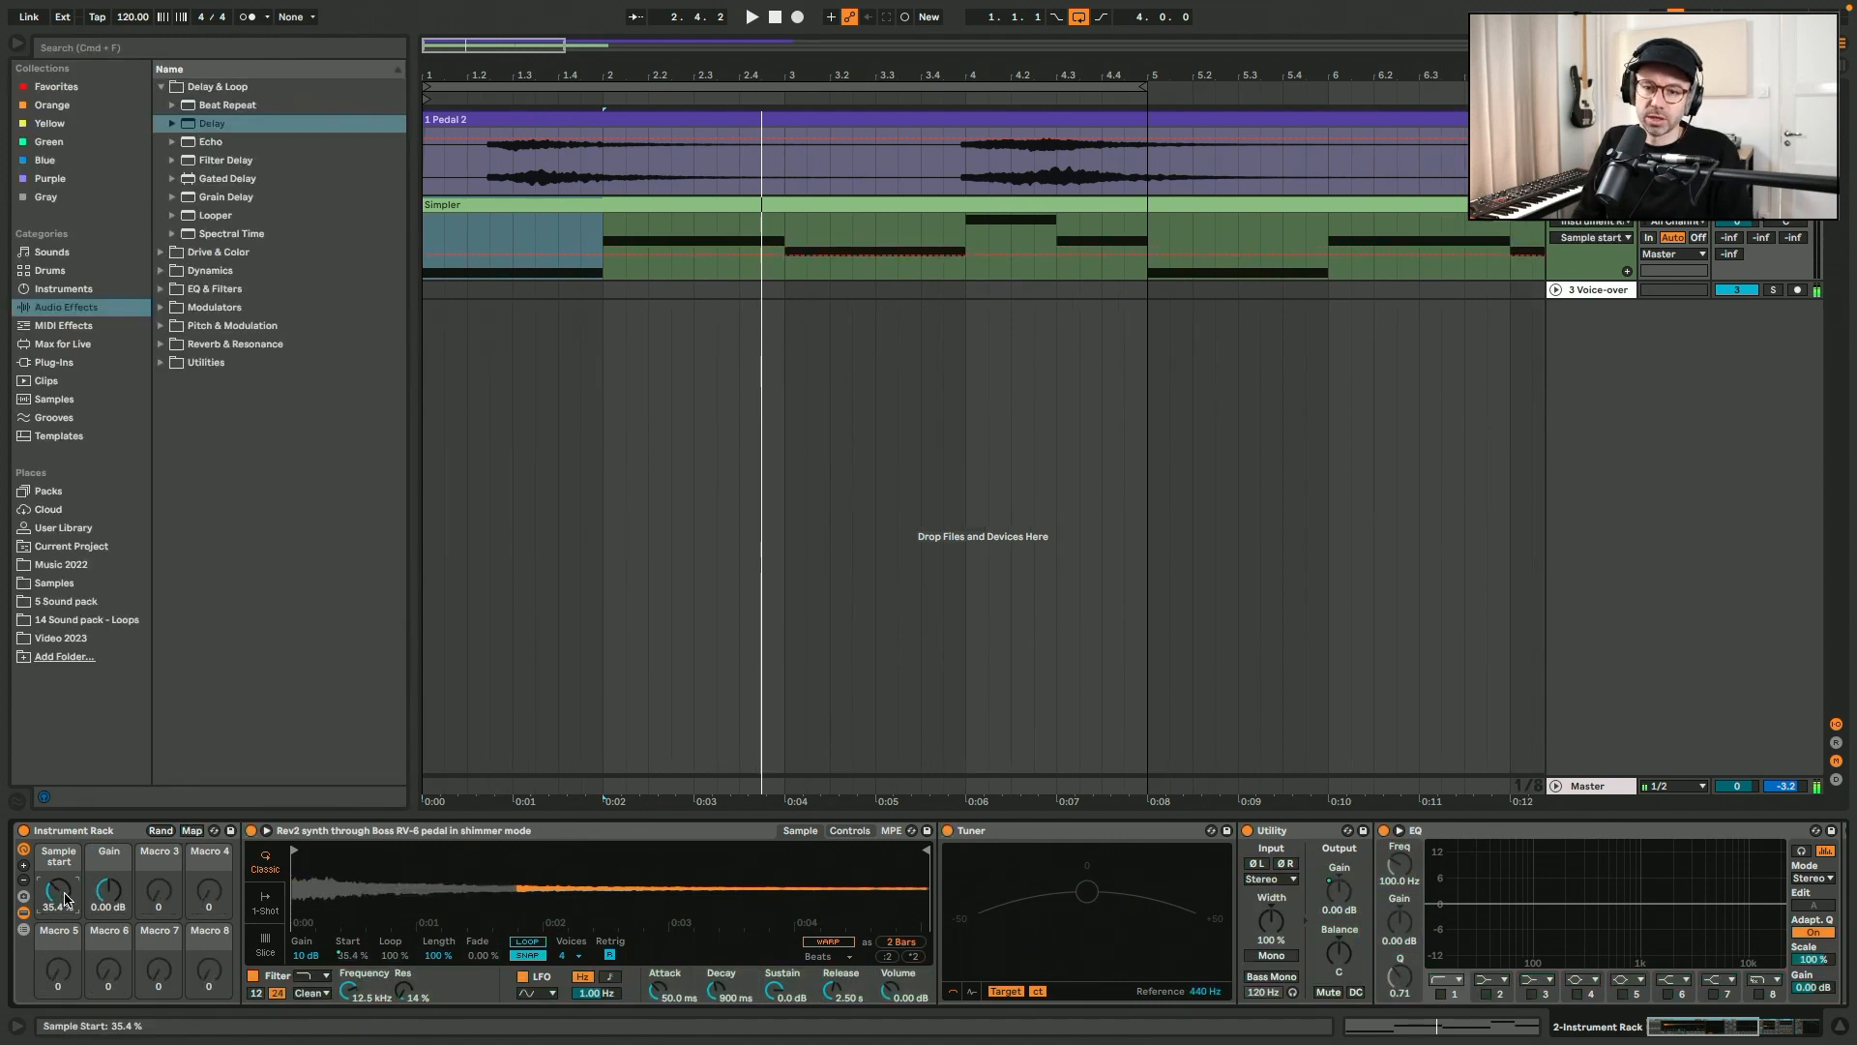
- Try raising the Gain macro during playback and leave it at 0 dB
{"action": "key", "text": "space"}
{"action": "left_click_drag", "start_coordinate": [108, 890], "coordinate": [109, 861]}
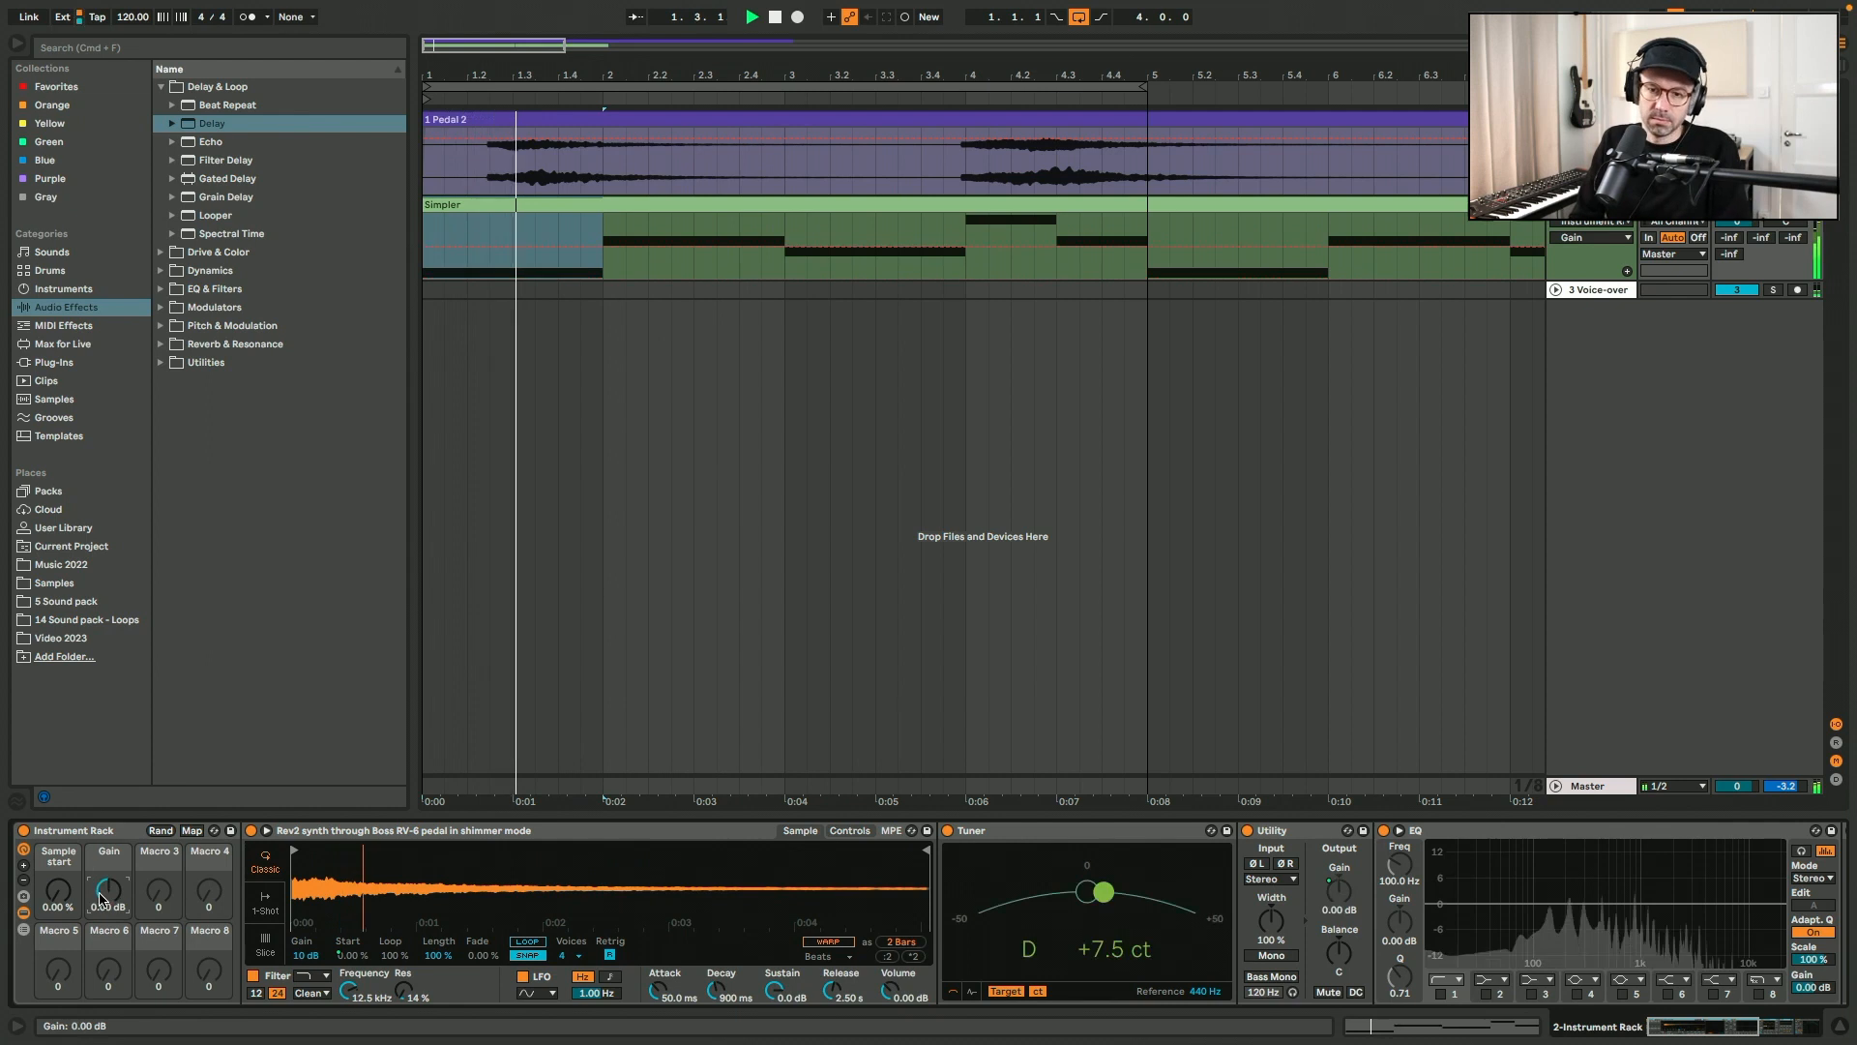
{"action": "key", "text": "space"}
- Limit the Gain macro's mapping range to a minimum of 0 dB and a maximum of 25 dB
{"action": "left_click", "coordinate": [191, 830]}
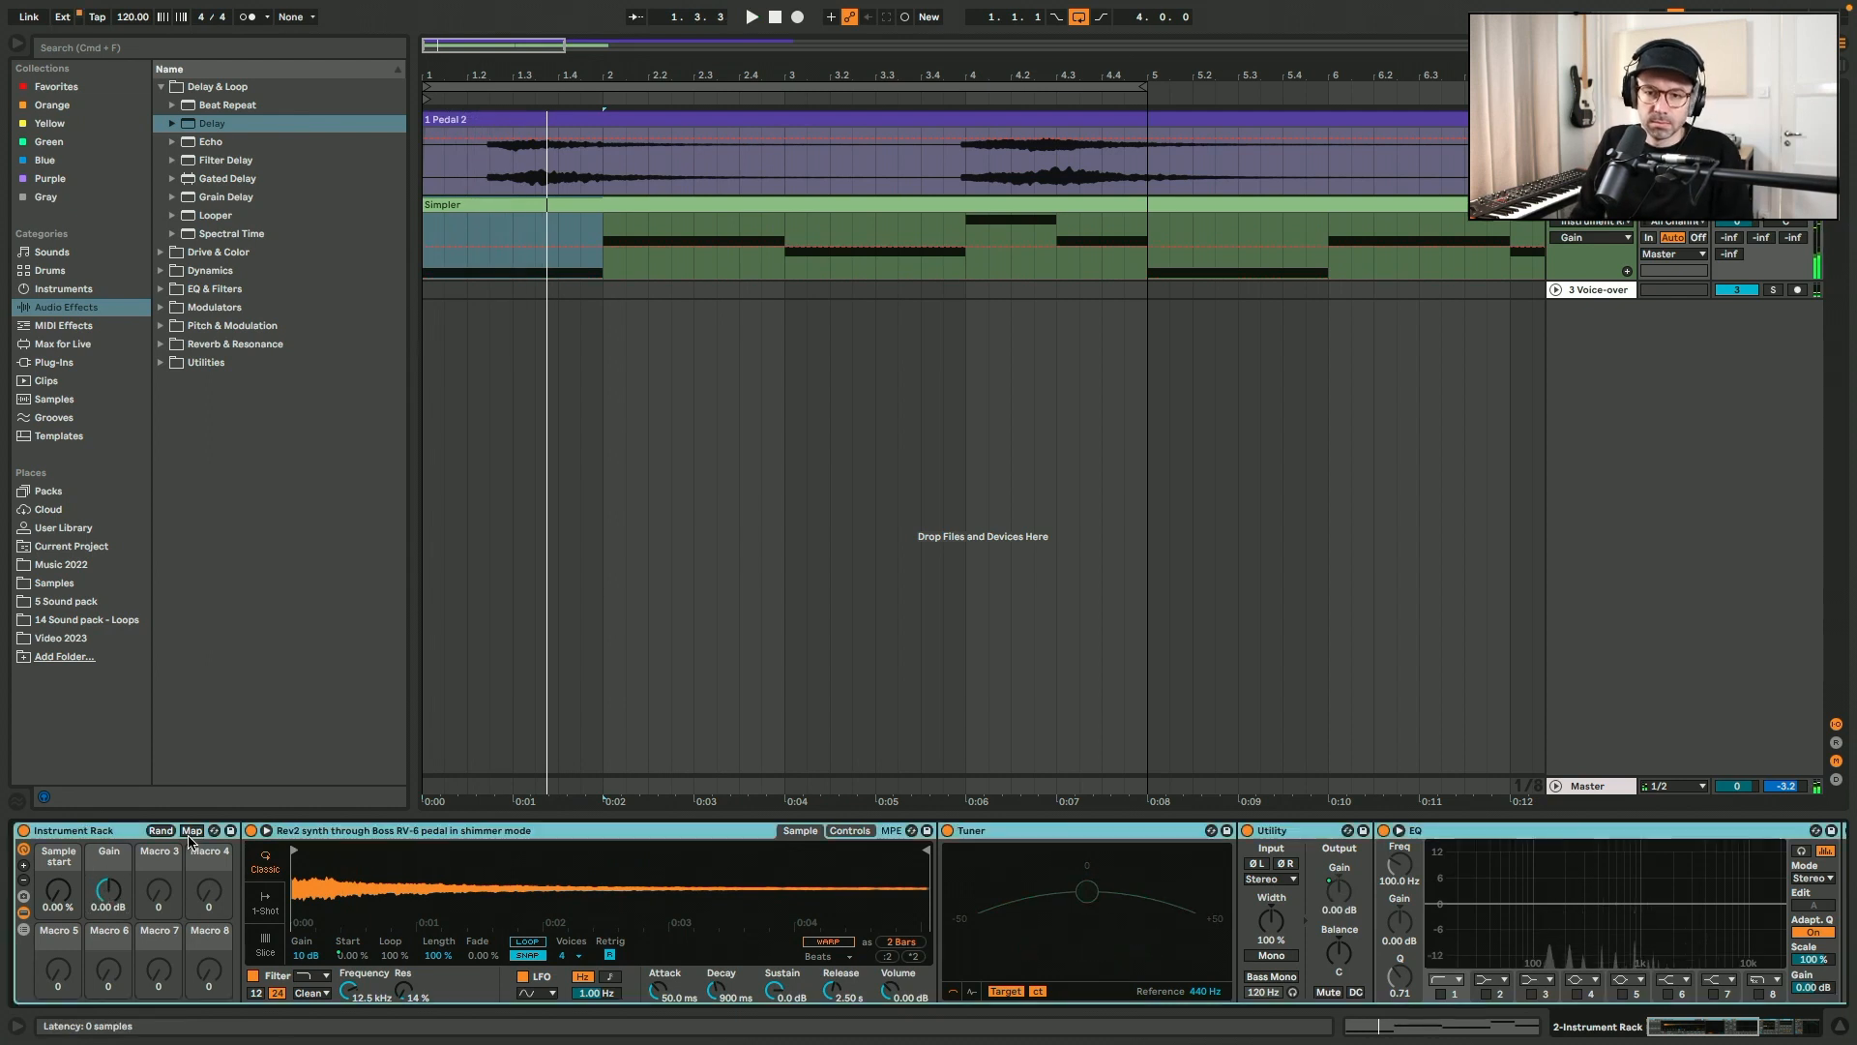
{"action": "left_click", "coordinate": [124, 892]}
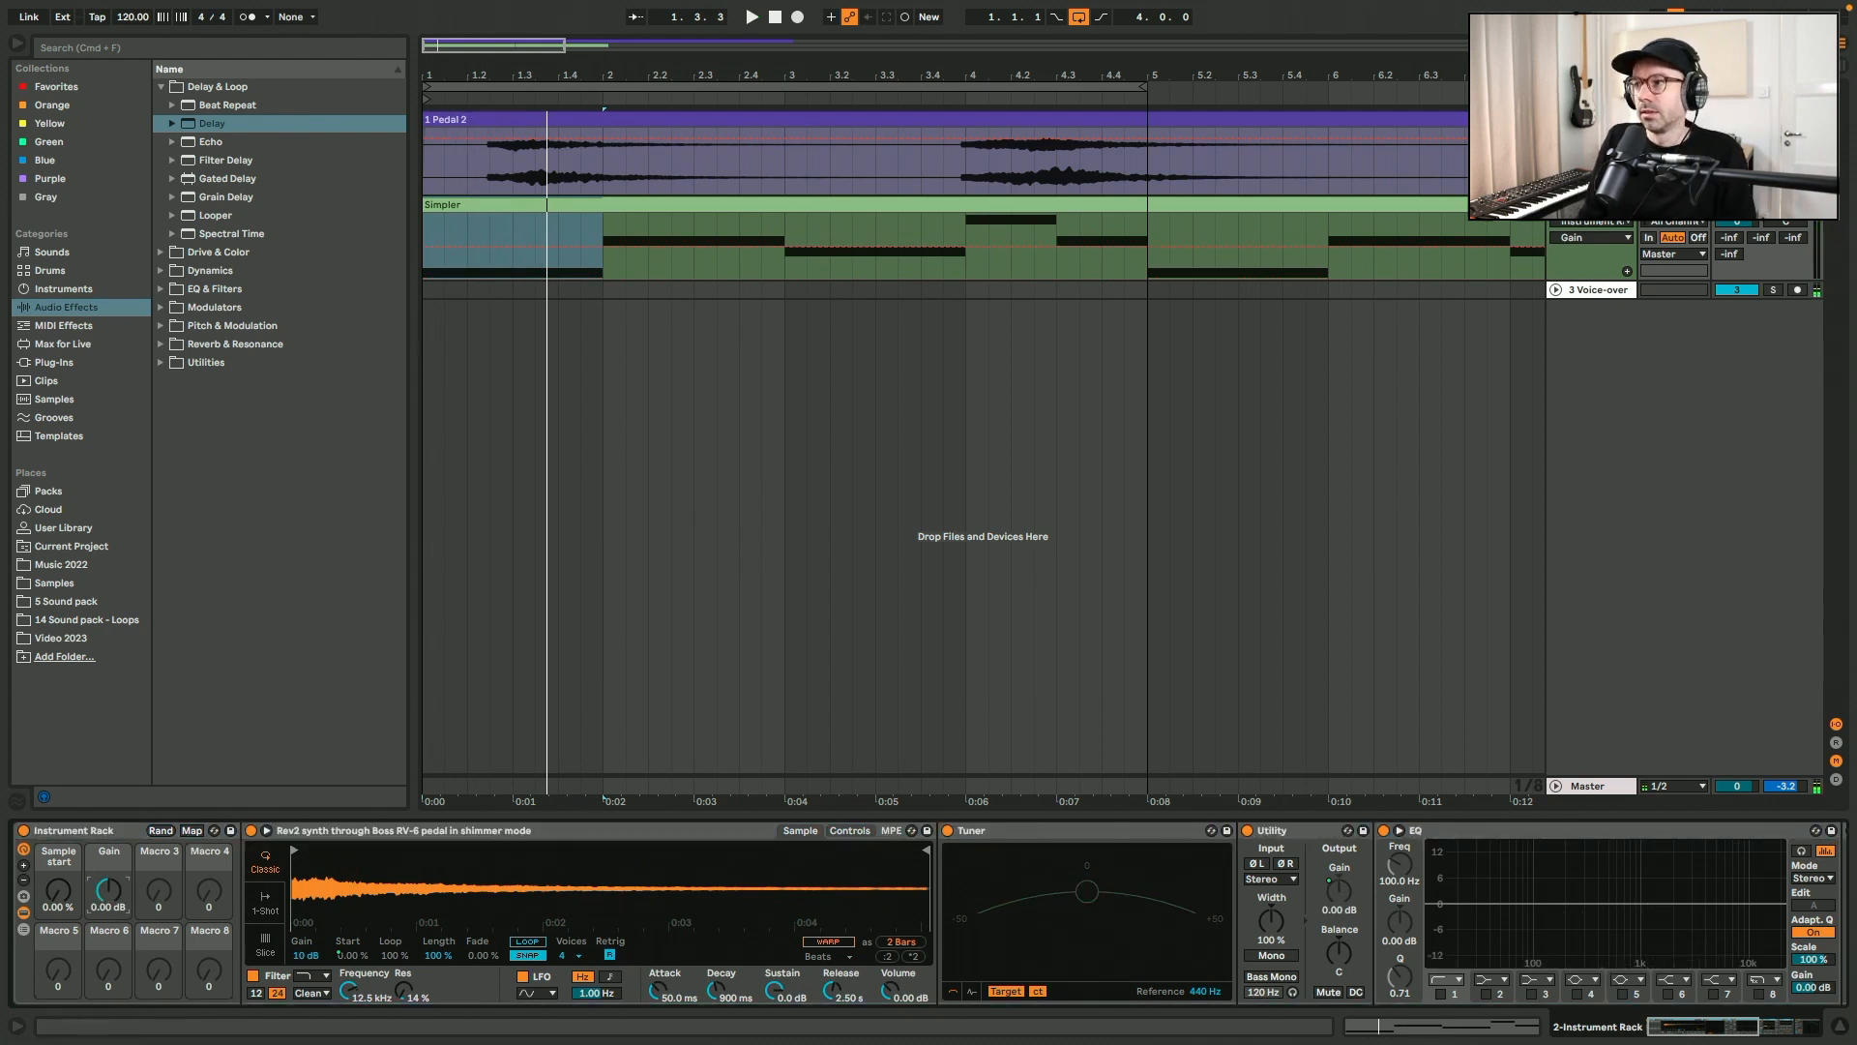
{"action": "key", "text": "super+k"}
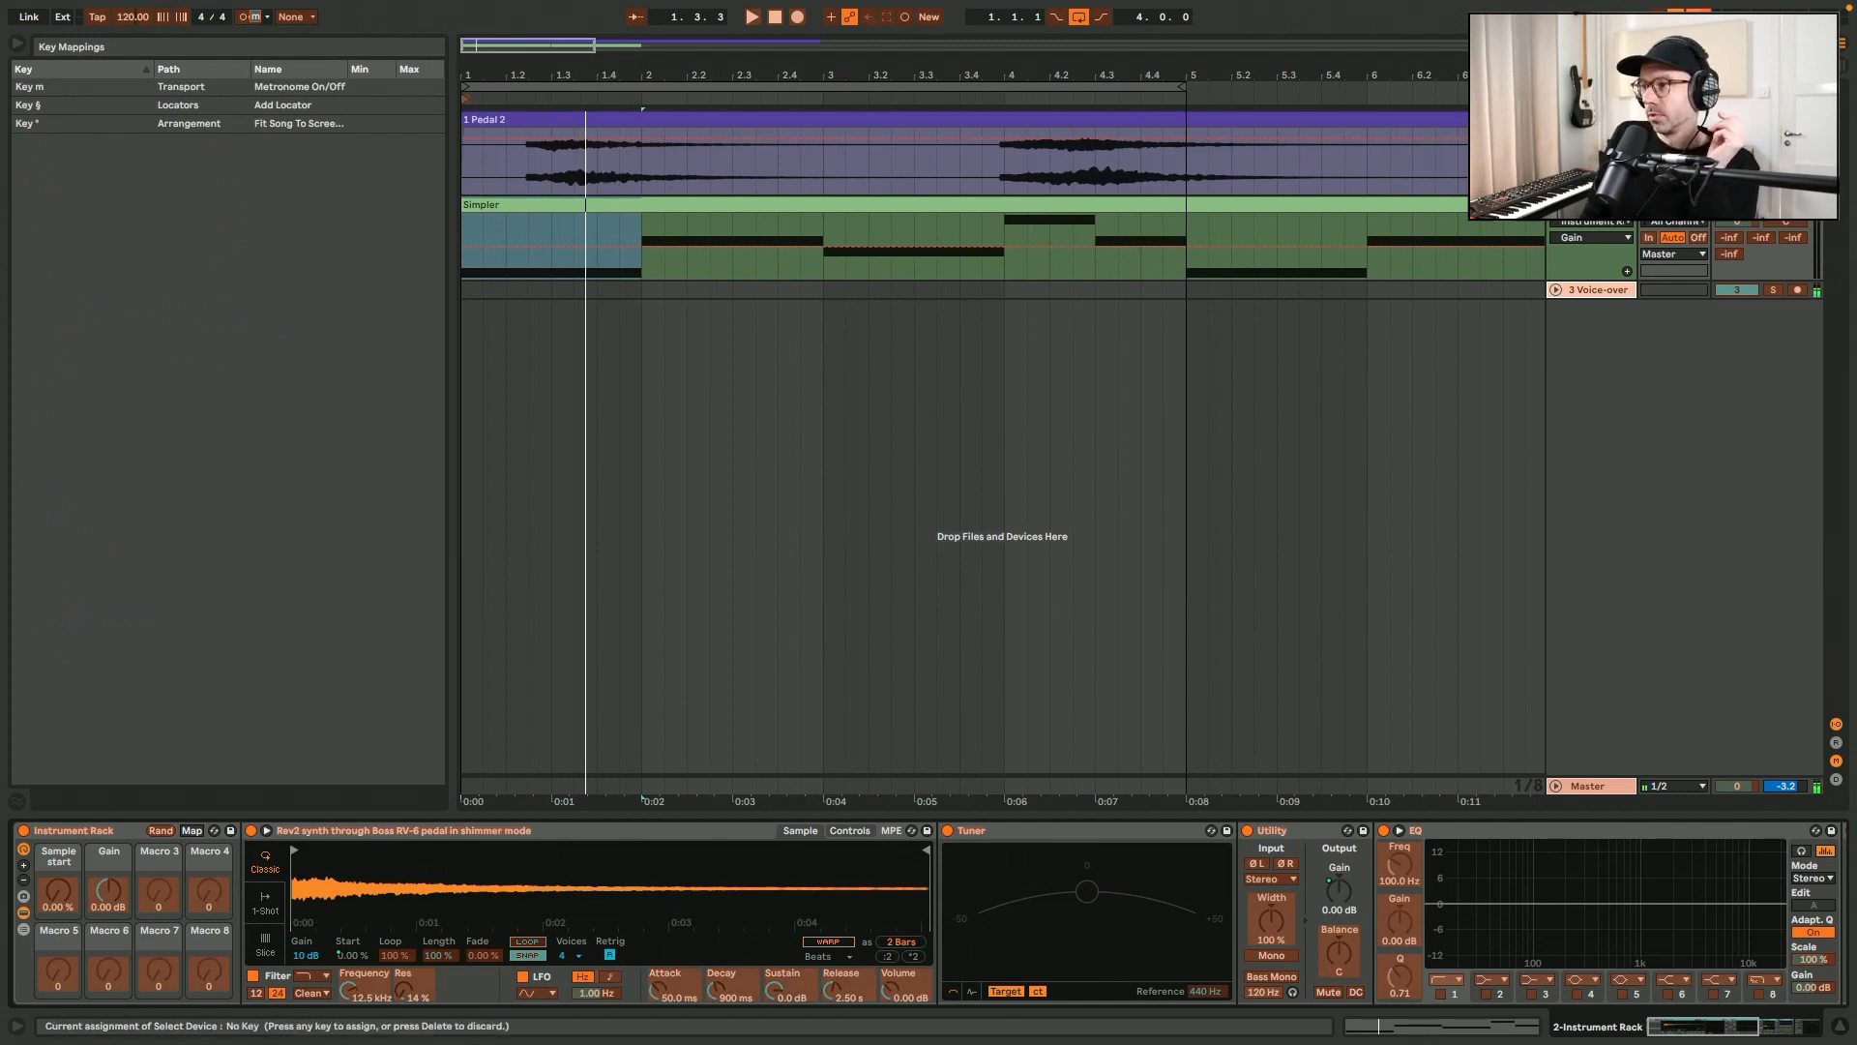
{"action": "key", "text": "super+k"}
{"action": "left_click", "coordinate": [191, 832]}
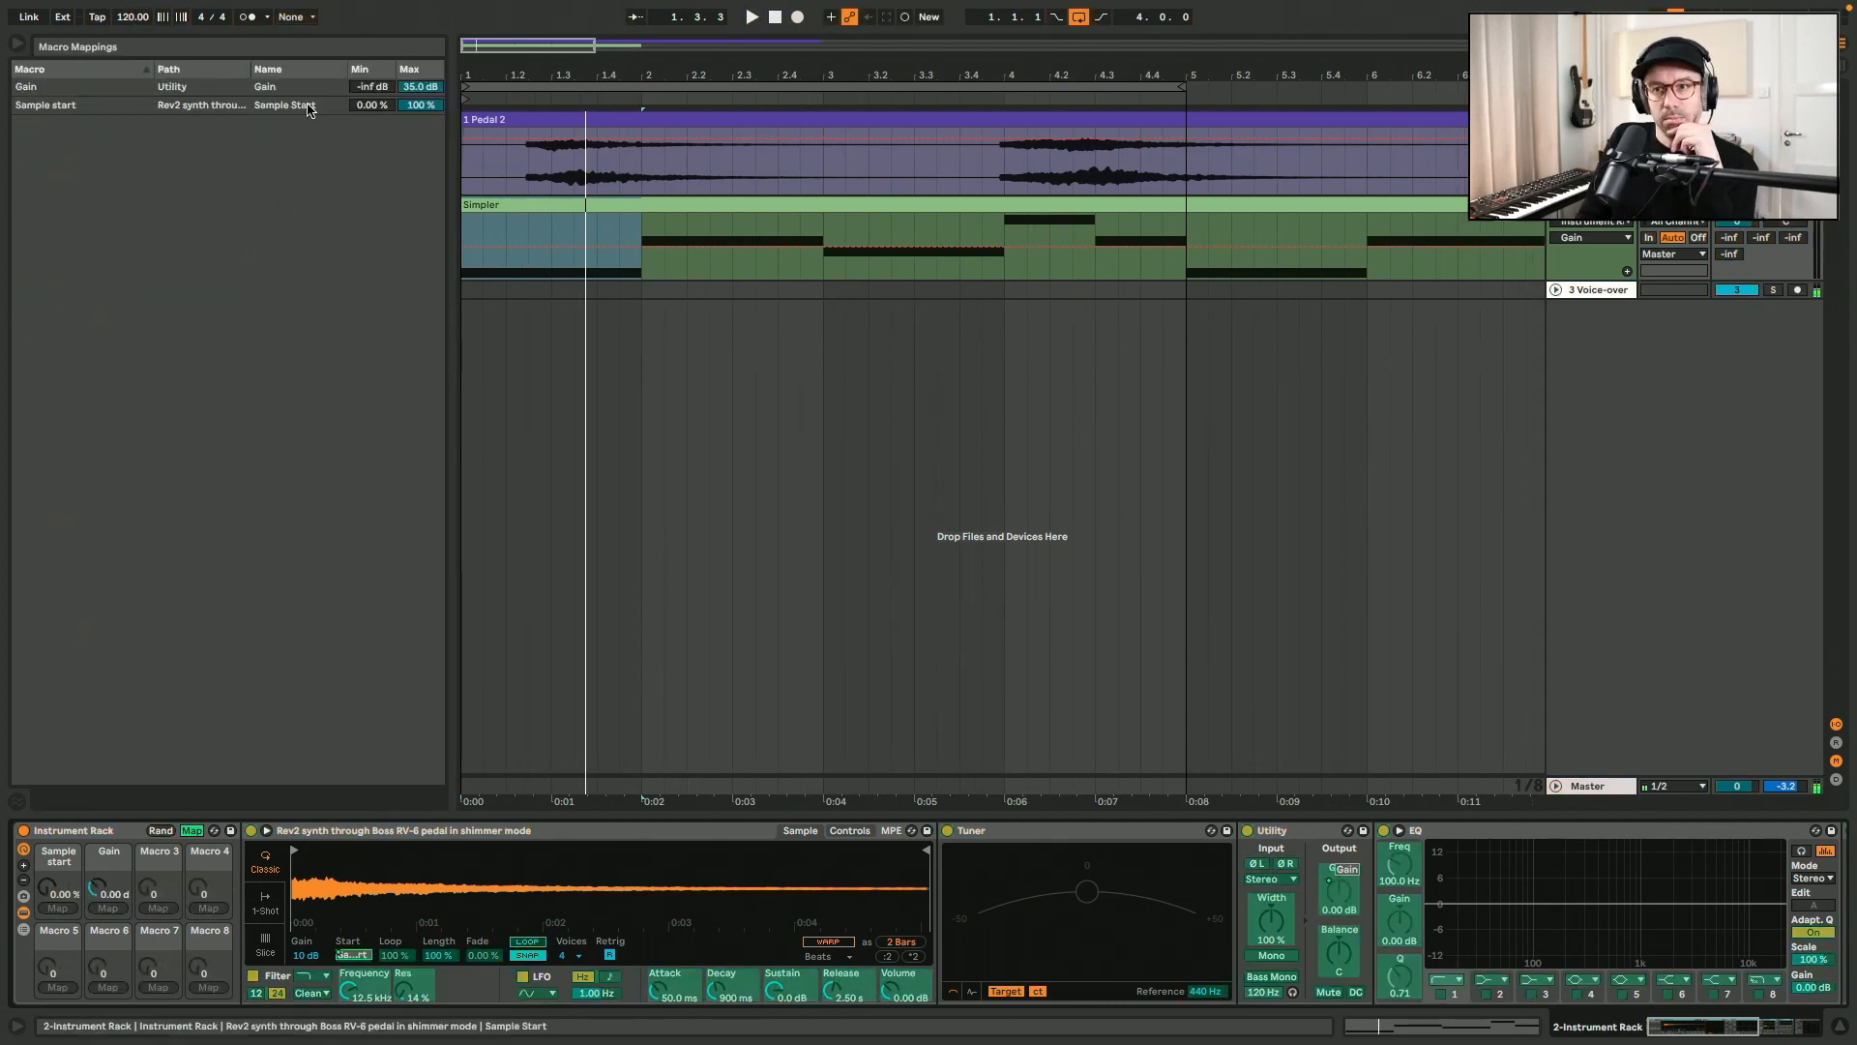
{"action": "left_click", "coordinate": [373, 92]}
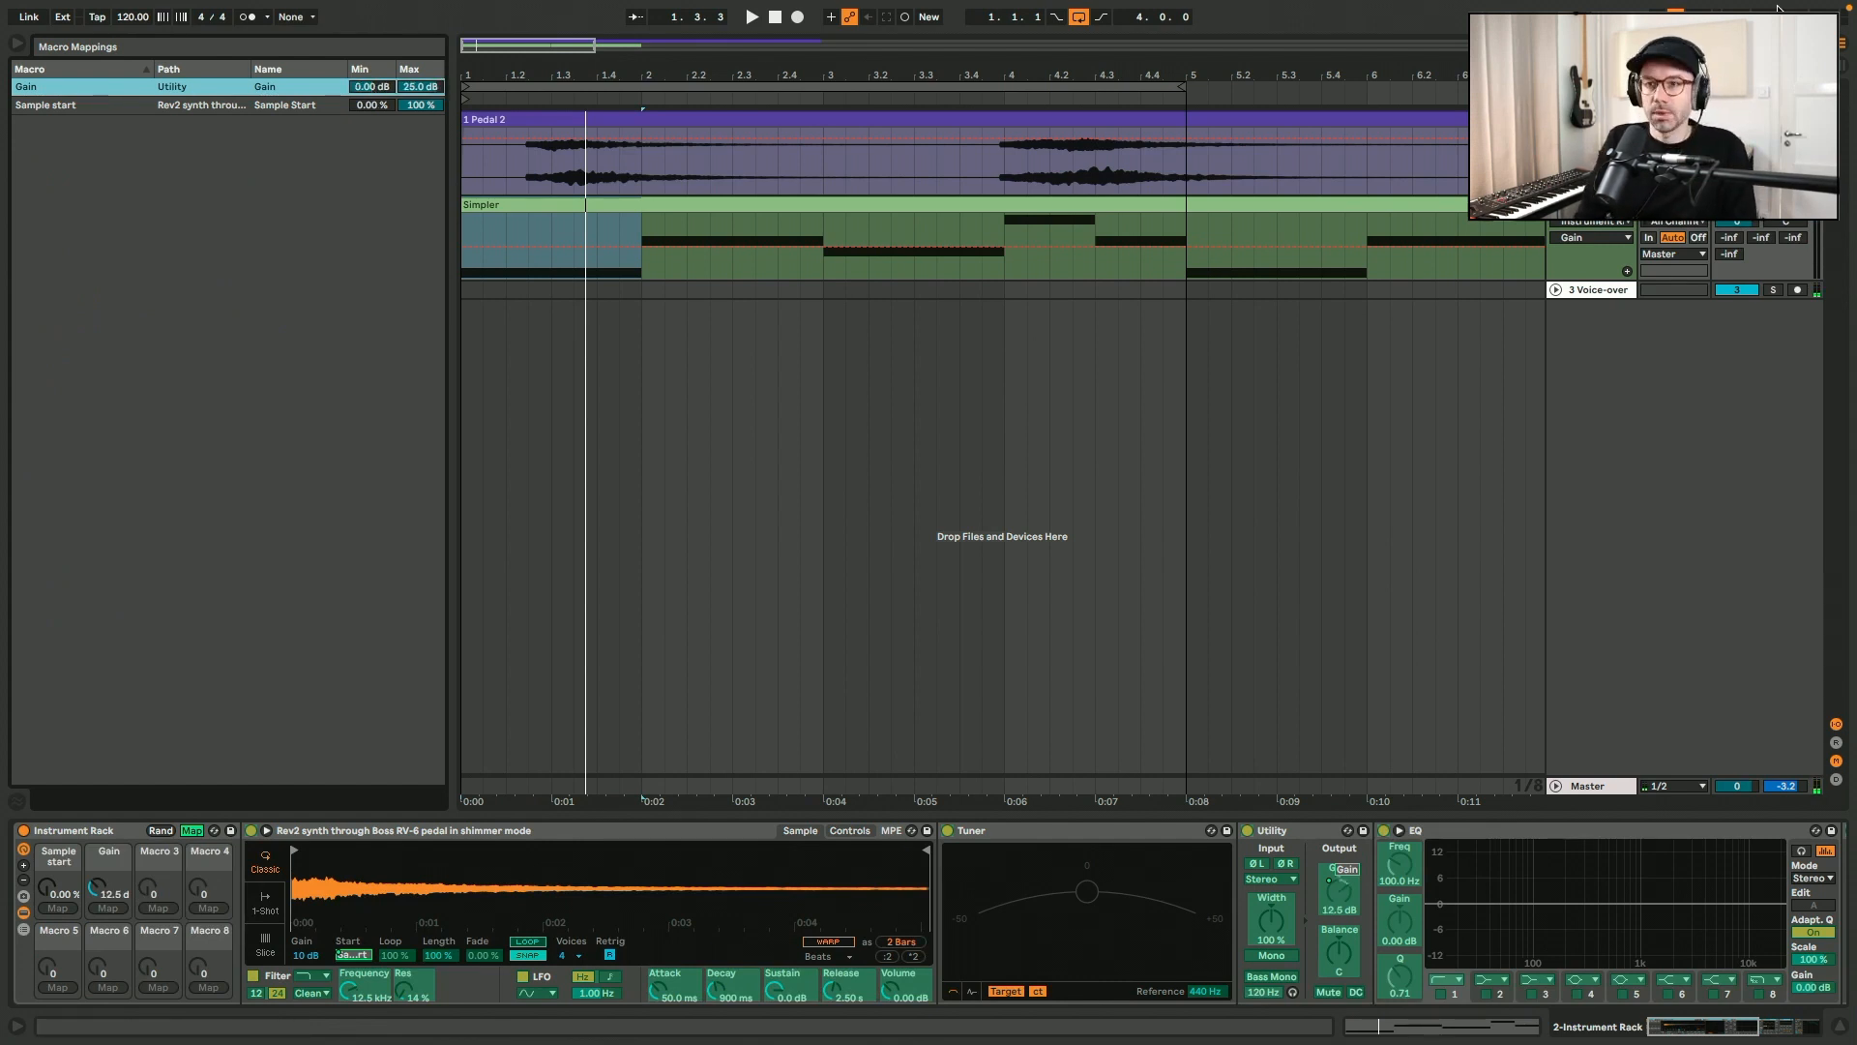
{"action": "left_click", "coordinate": [191, 831]}
- Audition the loop with Gain up to 25 dB and Sample start up to about 73 %, and reset both macros
{"action": "key", "text": "space"}
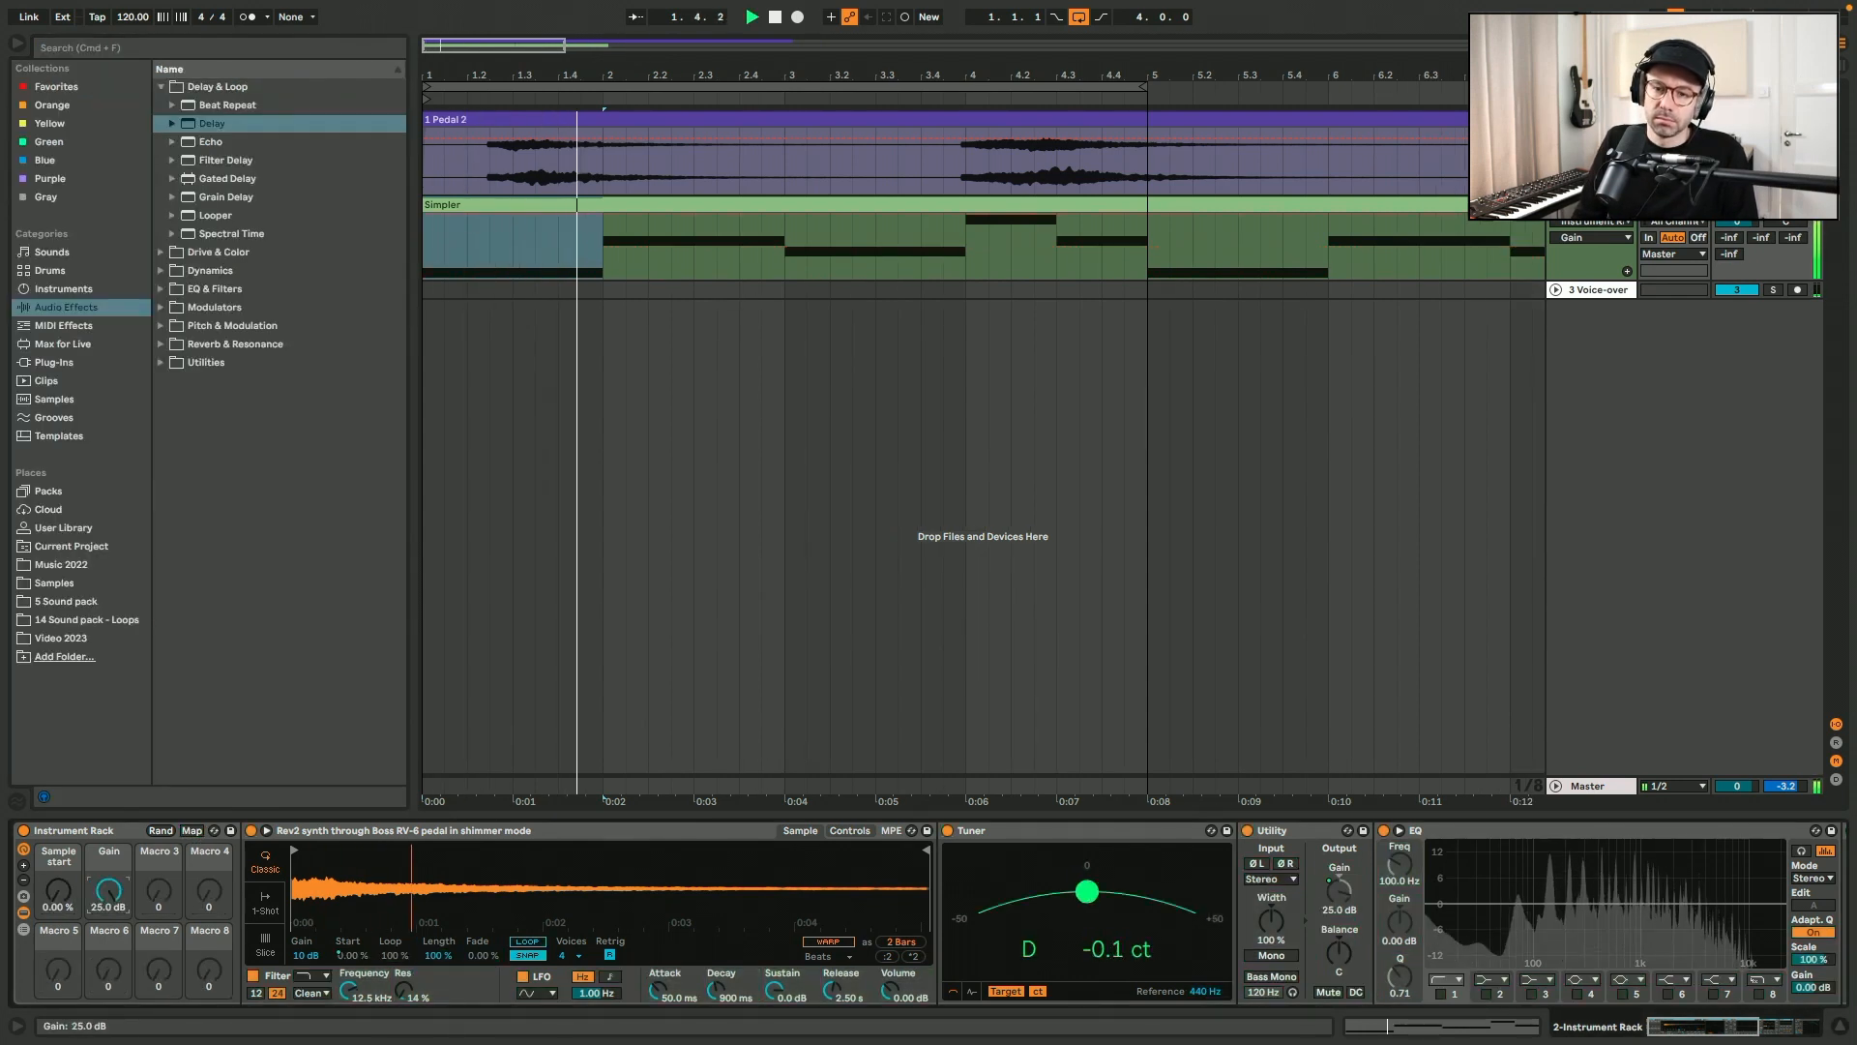
{"action": "key", "text": "space"}
{"action": "double_click", "coordinate": [108, 891]}
{"action": "left_click", "coordinate": [58, 891]}
{"action": "key", "text": "space"}
{"action": "left_click_drag", "start_coordinate": [69, 895], "coordinate": [70, 832]}
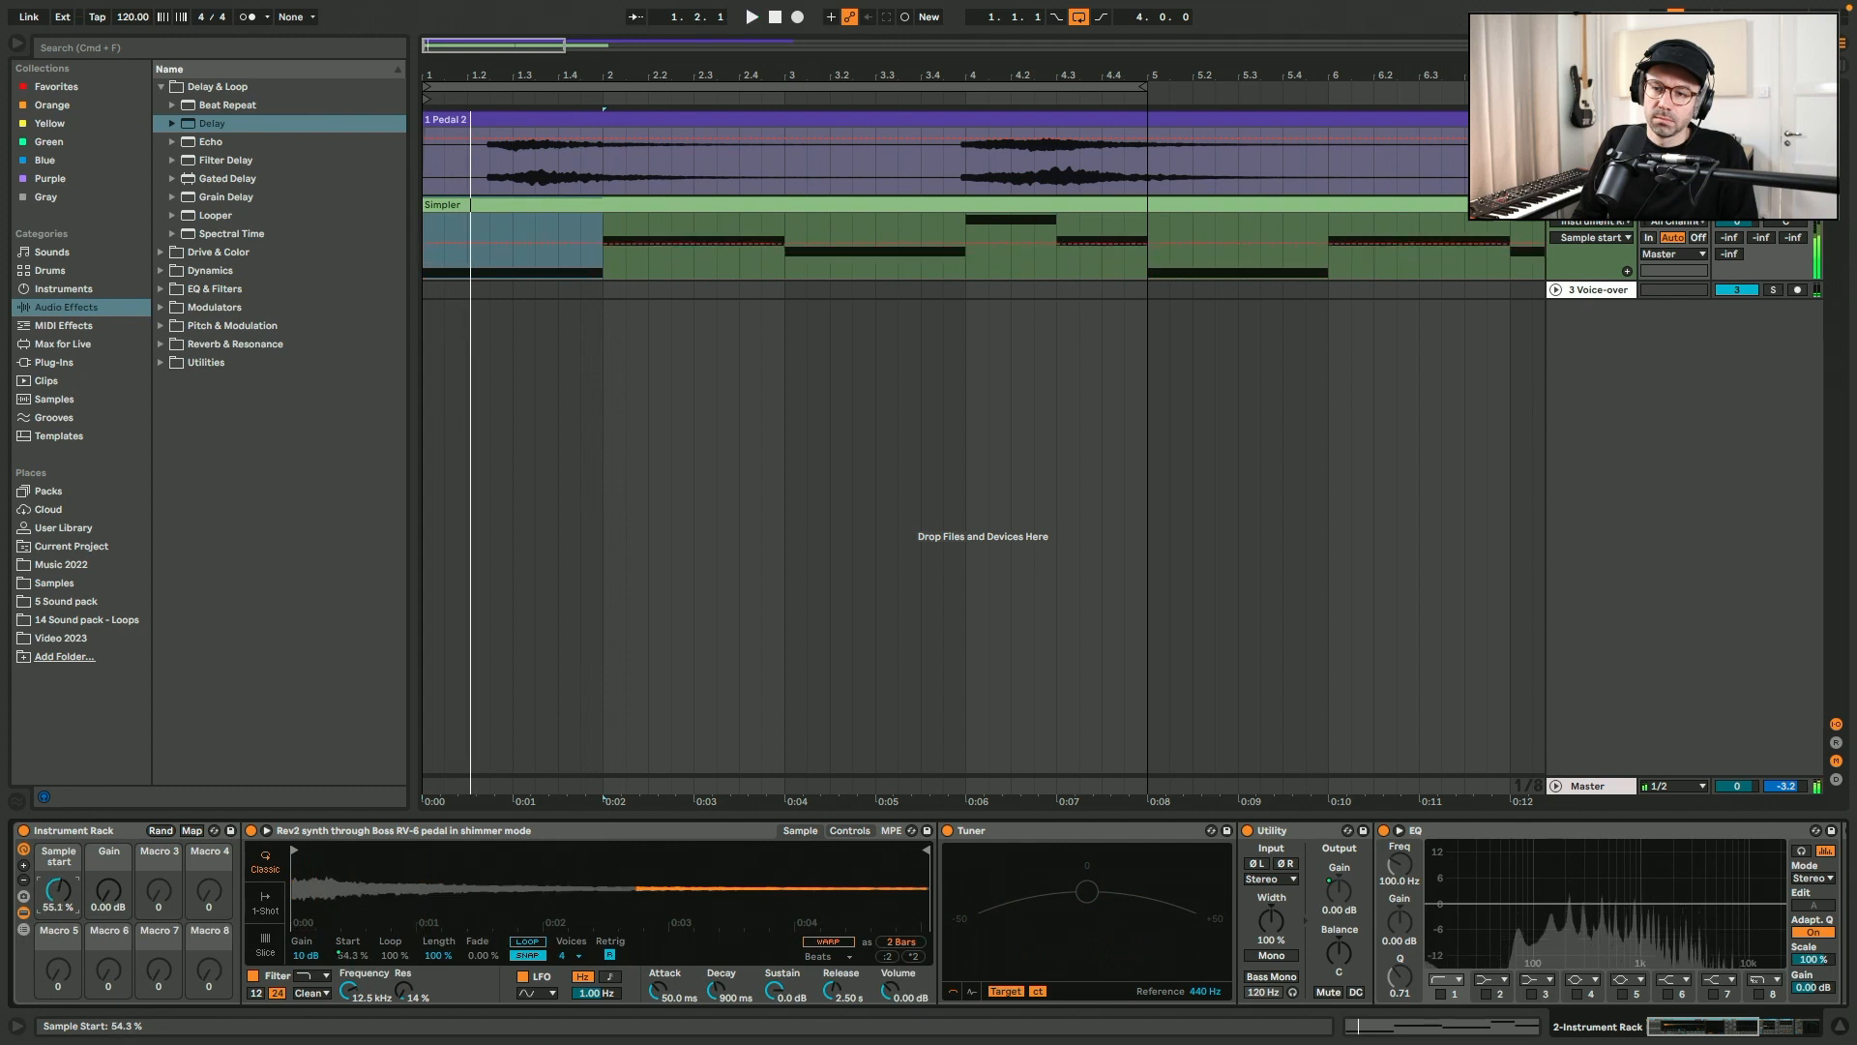
{"action": "left_click_drag", "start_coordinate": [118, 898], "coordinate": [118, 842]}
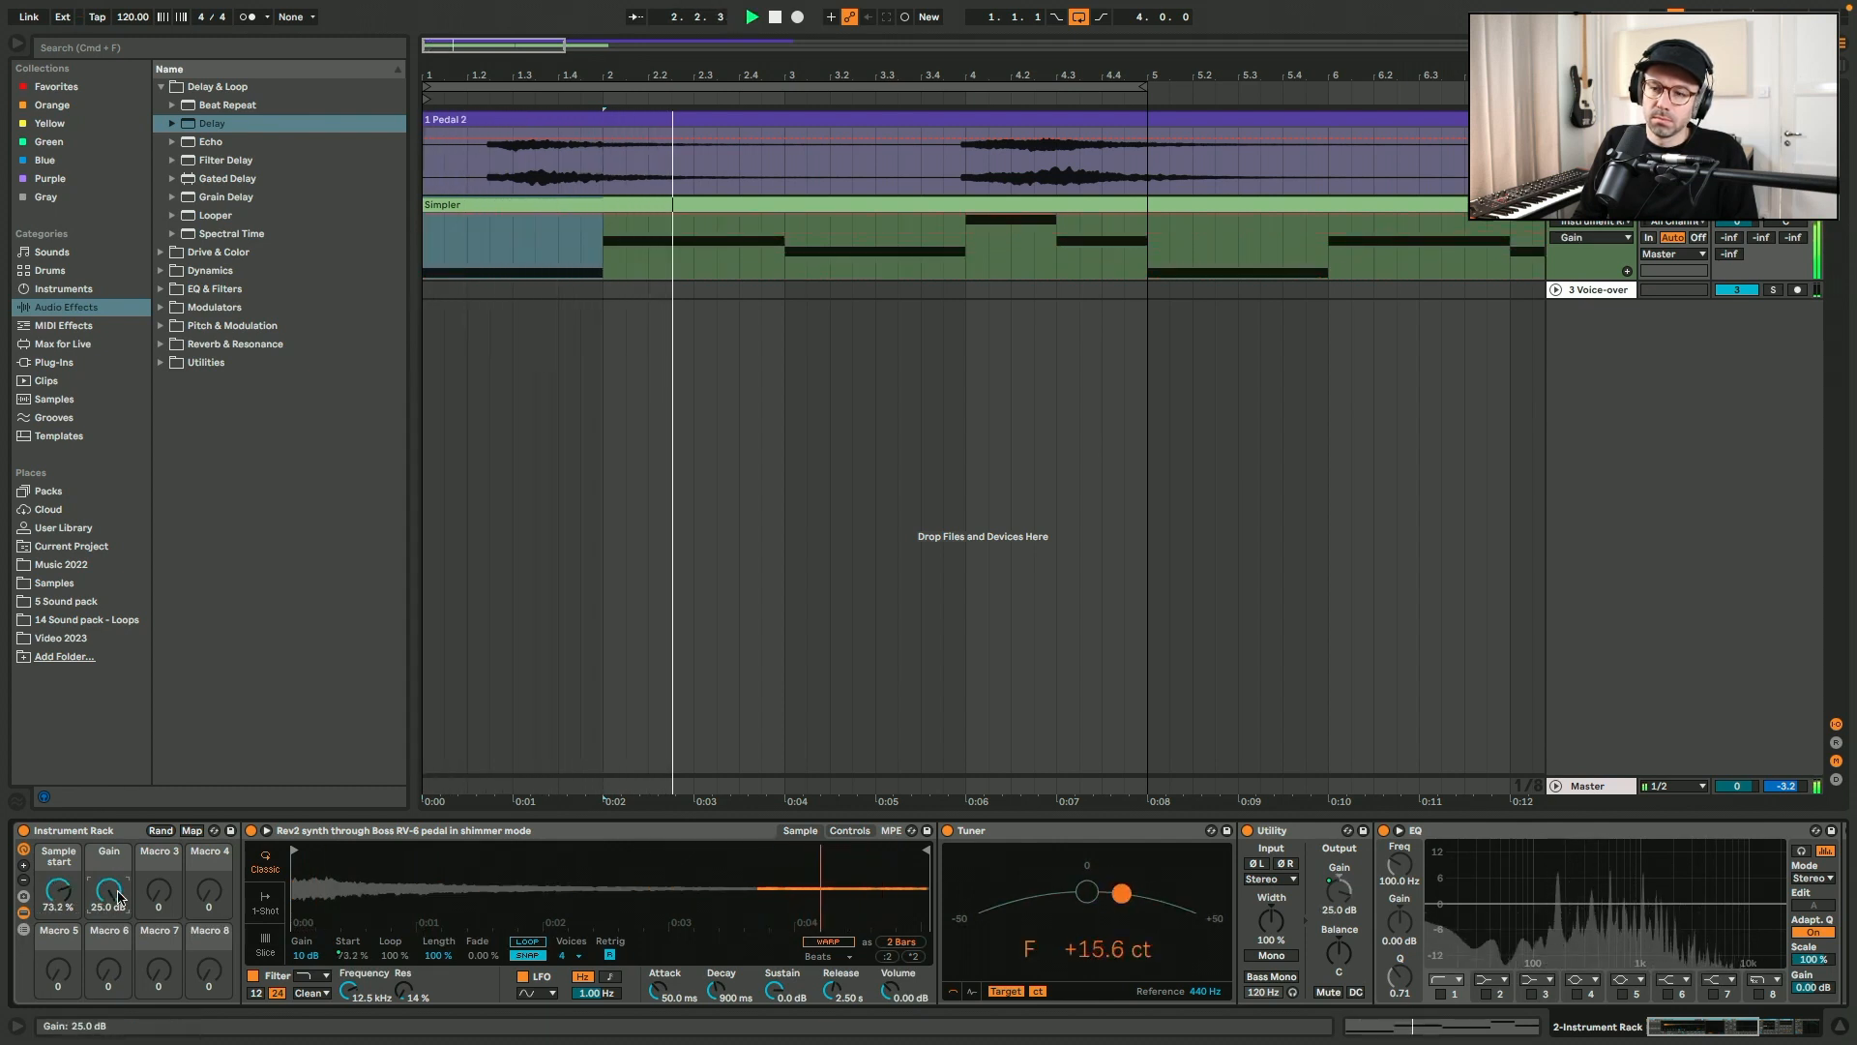
{"action": "double_click", "coordinate": [109, 892]}
{"action": "double_click", "coordinate": [58, 891]}
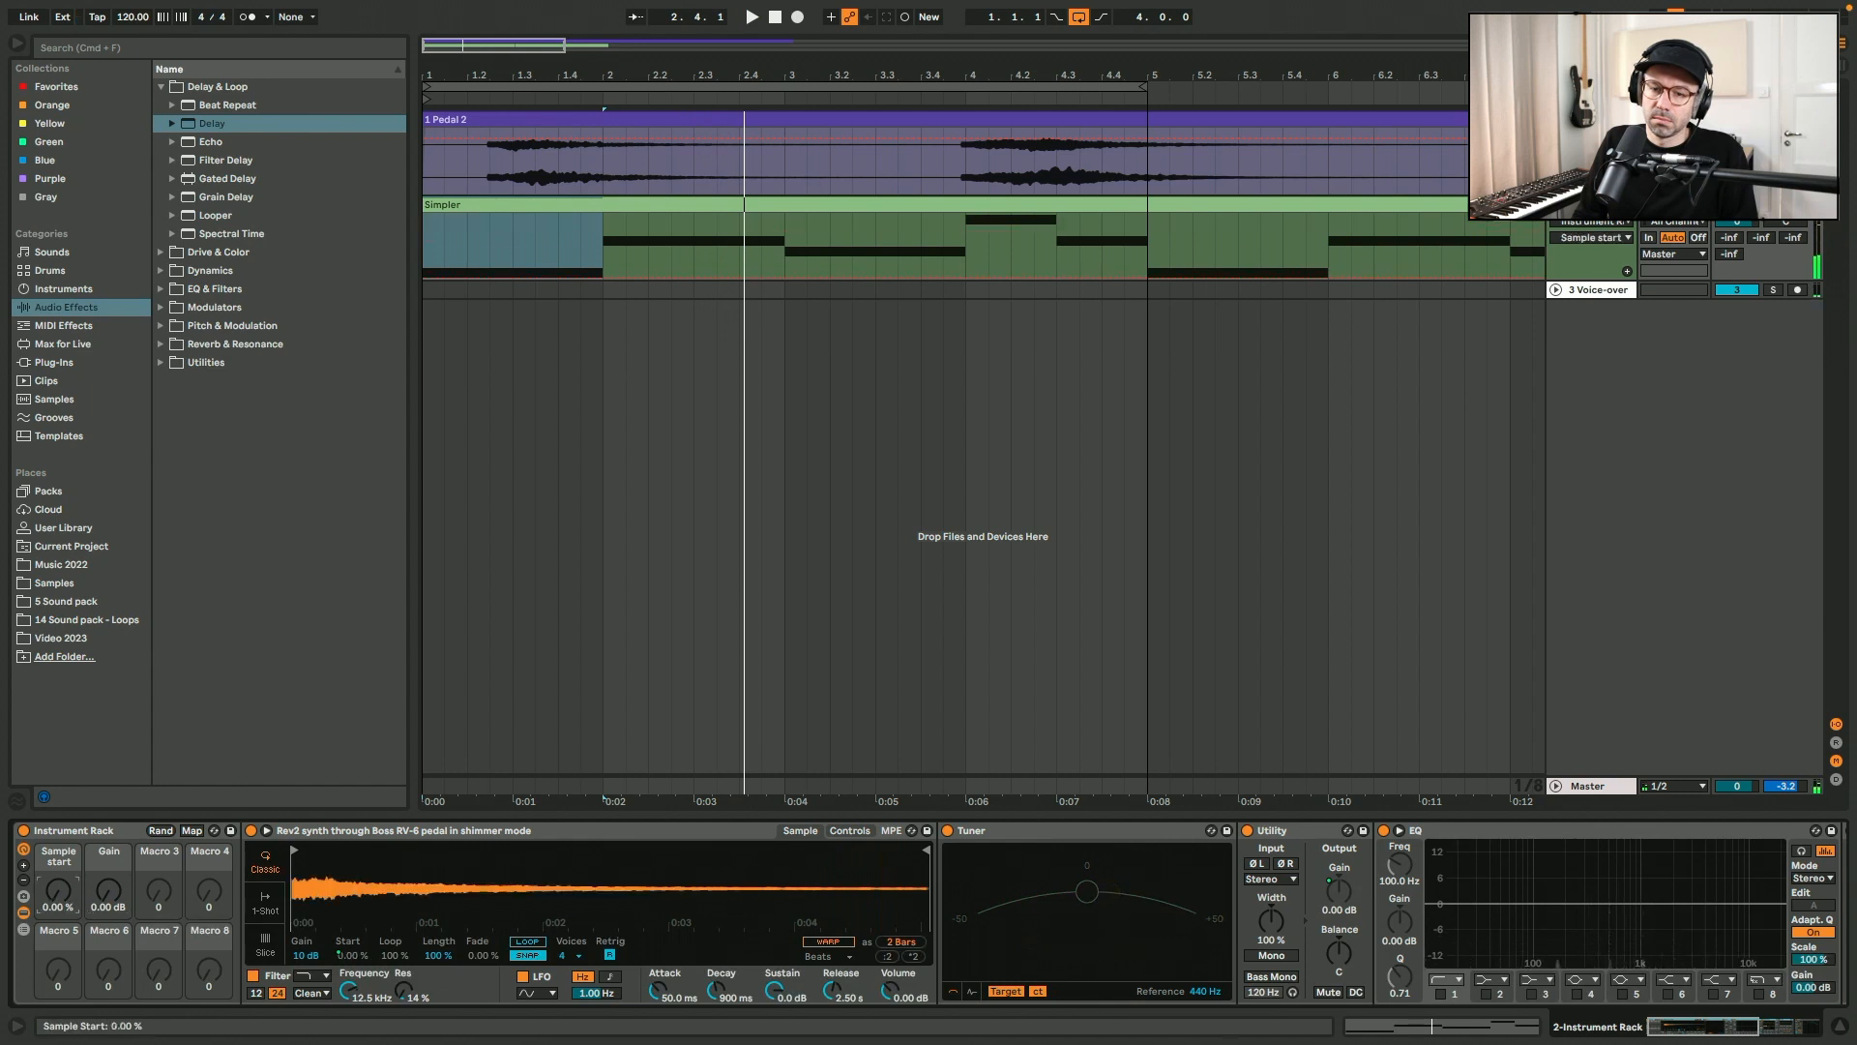
- Insert a second Auto Pan into the rack directly after Chorus-Ensemble, in place of the collapsed Delay
{"action": "left_click", "coordinate": [87, 830]}
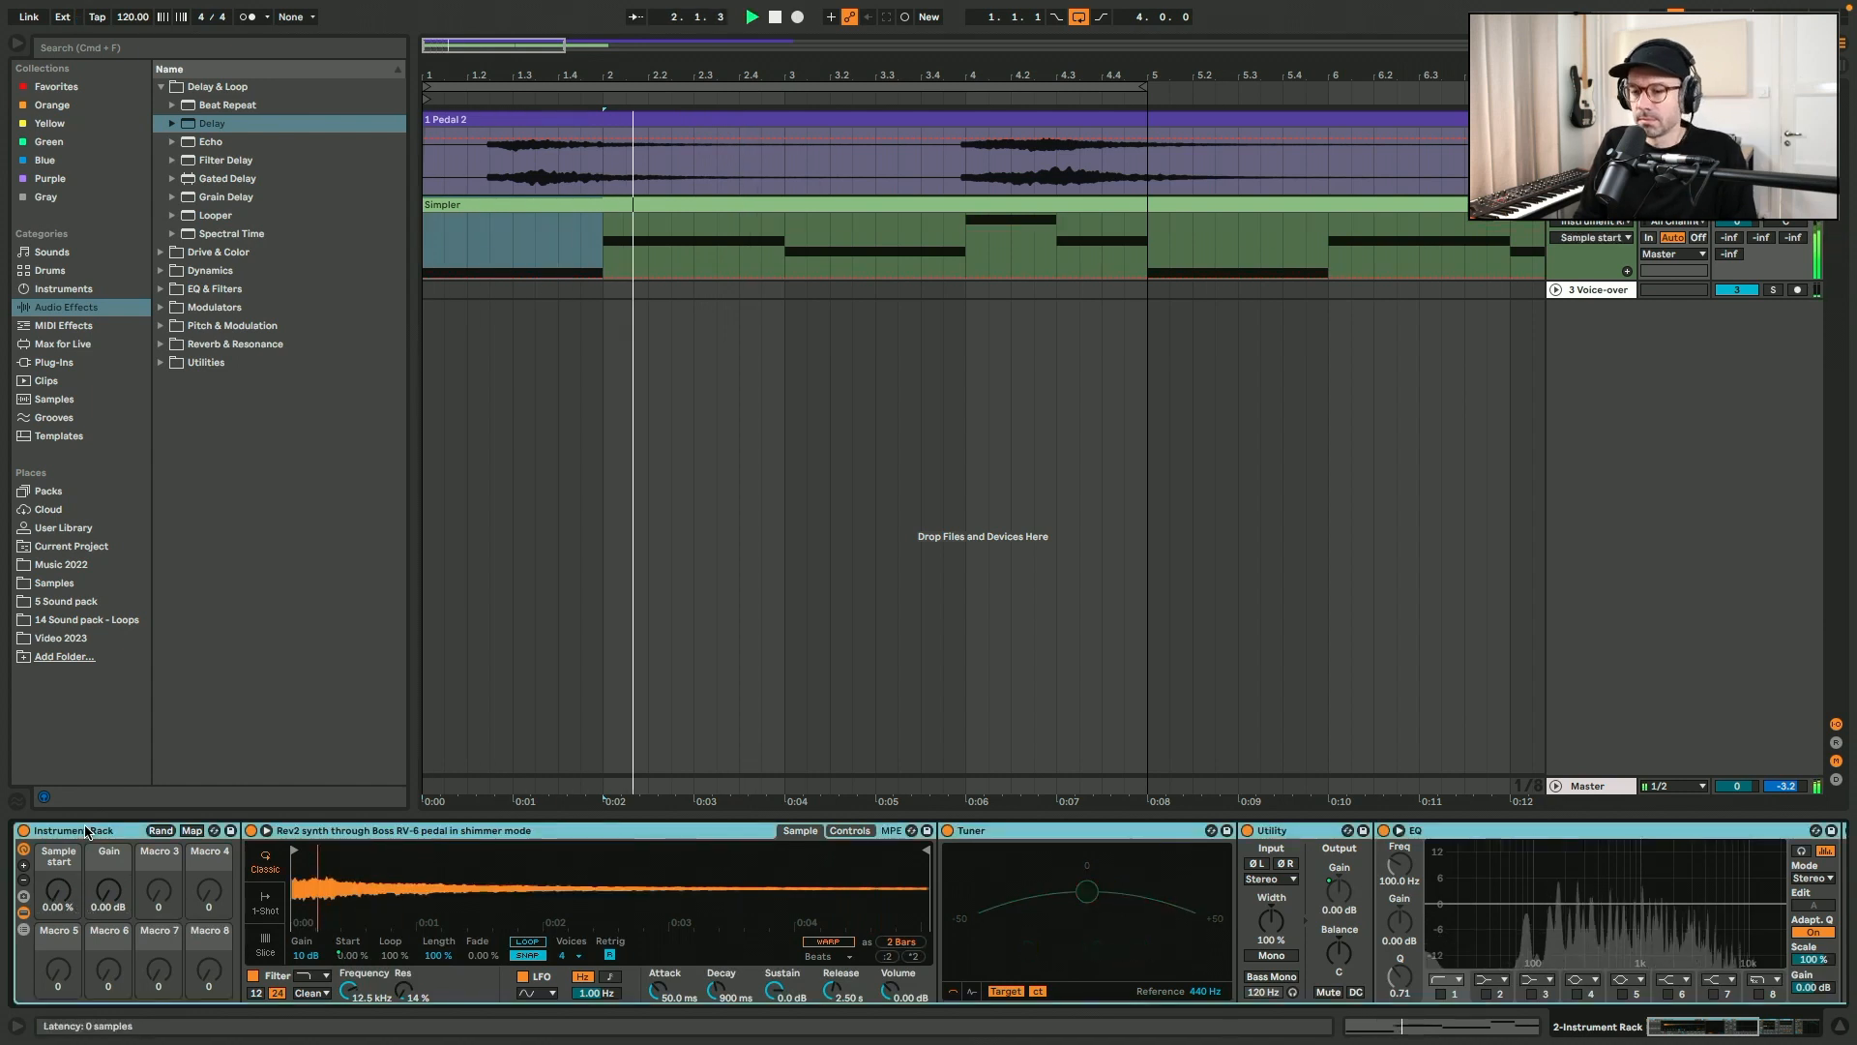
{"action": "left_click", "coordinate": [162, 326]}
{"action": "key", "text": "space"}
{"action": "left_click_drag", "start_coordinate": [218, 199], "coordinate": [1544, 905]}
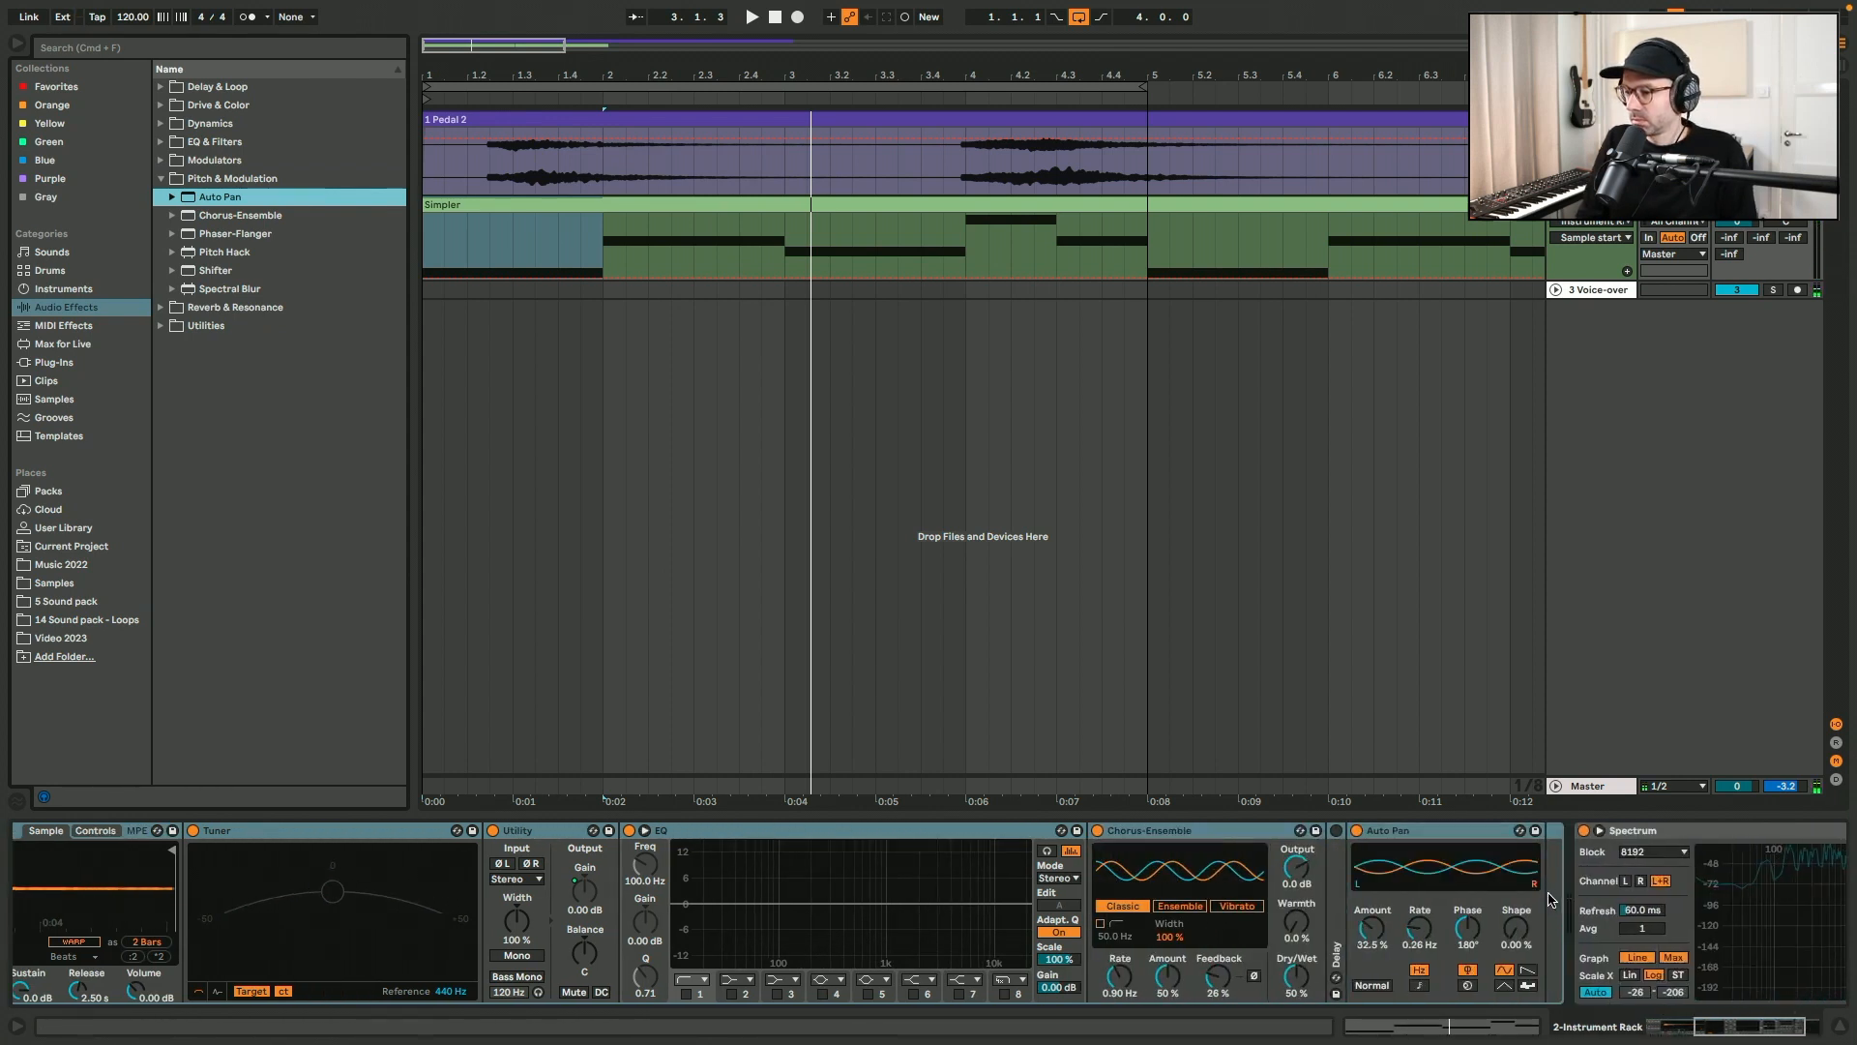
{"action": "left_click_drag", "start_coordinate": [1357, 917], "coordinate": [1371, 914]}
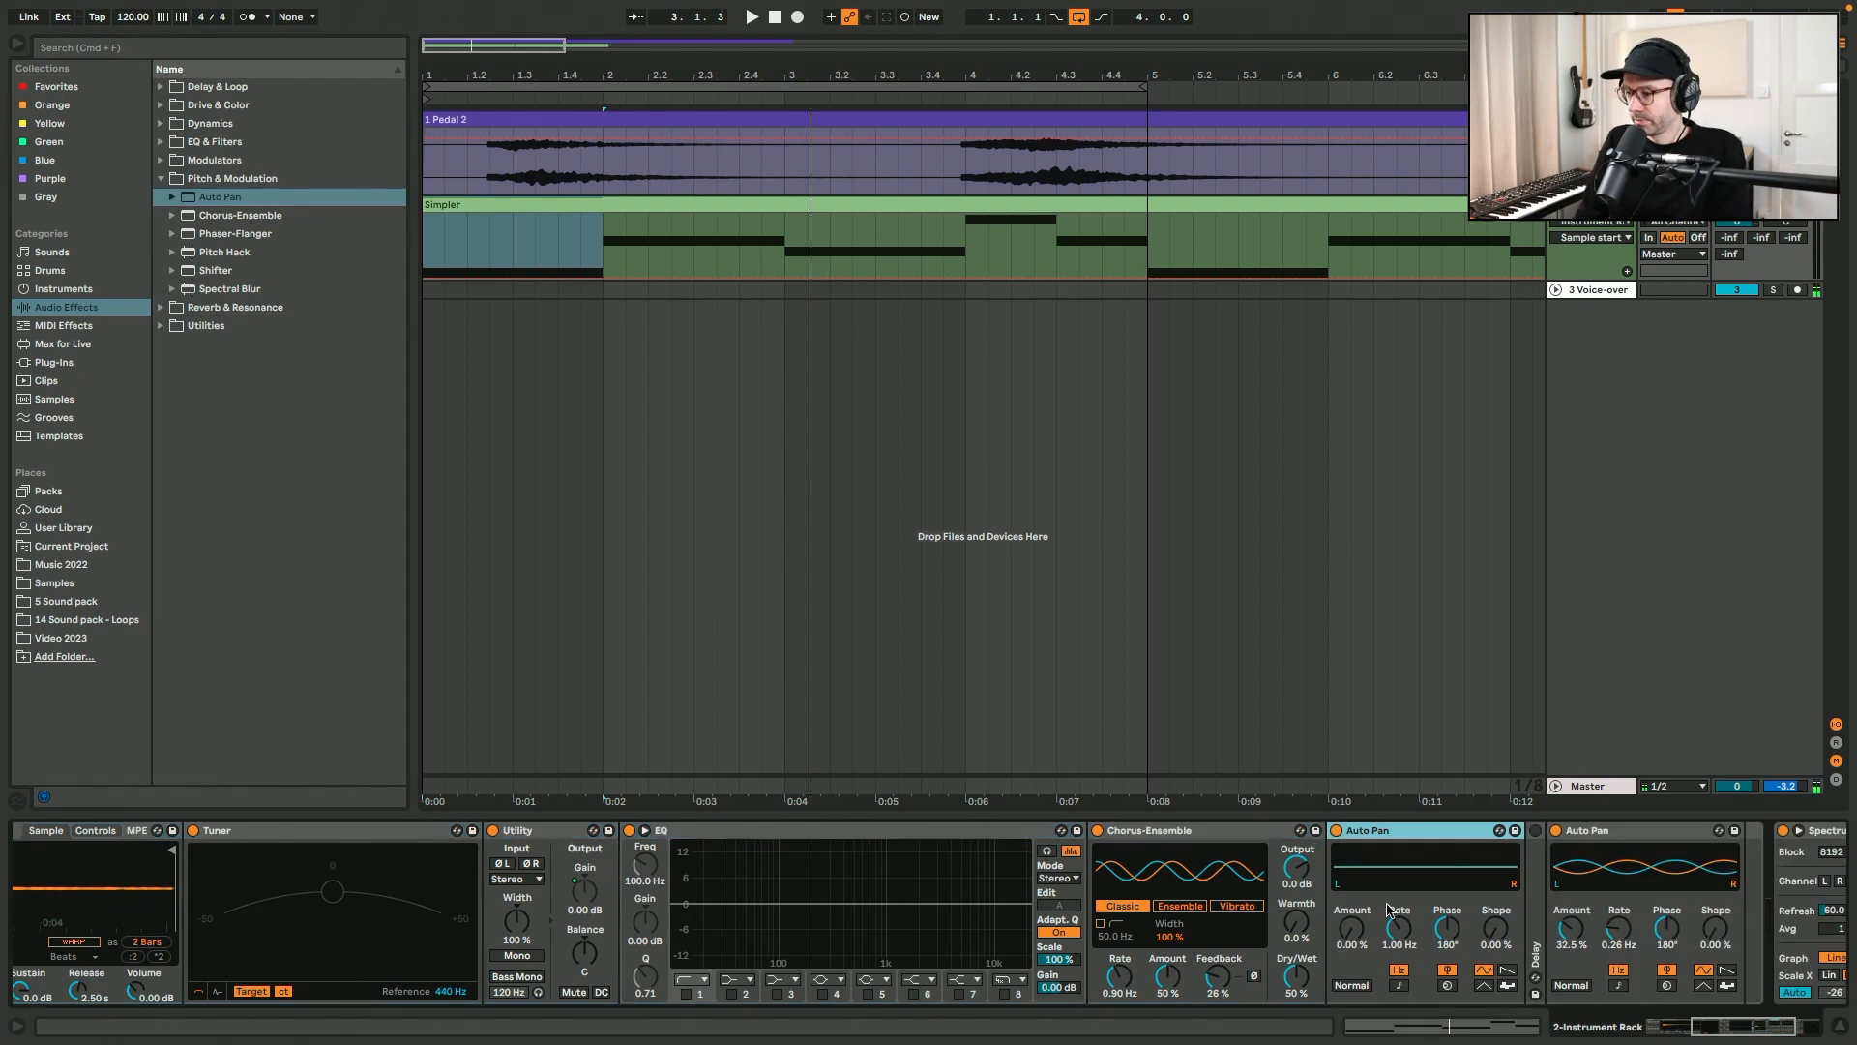
- Rename the newly inserted Auto Pan as Tremolo and sync its rate to 1/16 notes
{"action": "left_click", "coordinate": [1389, 834]}
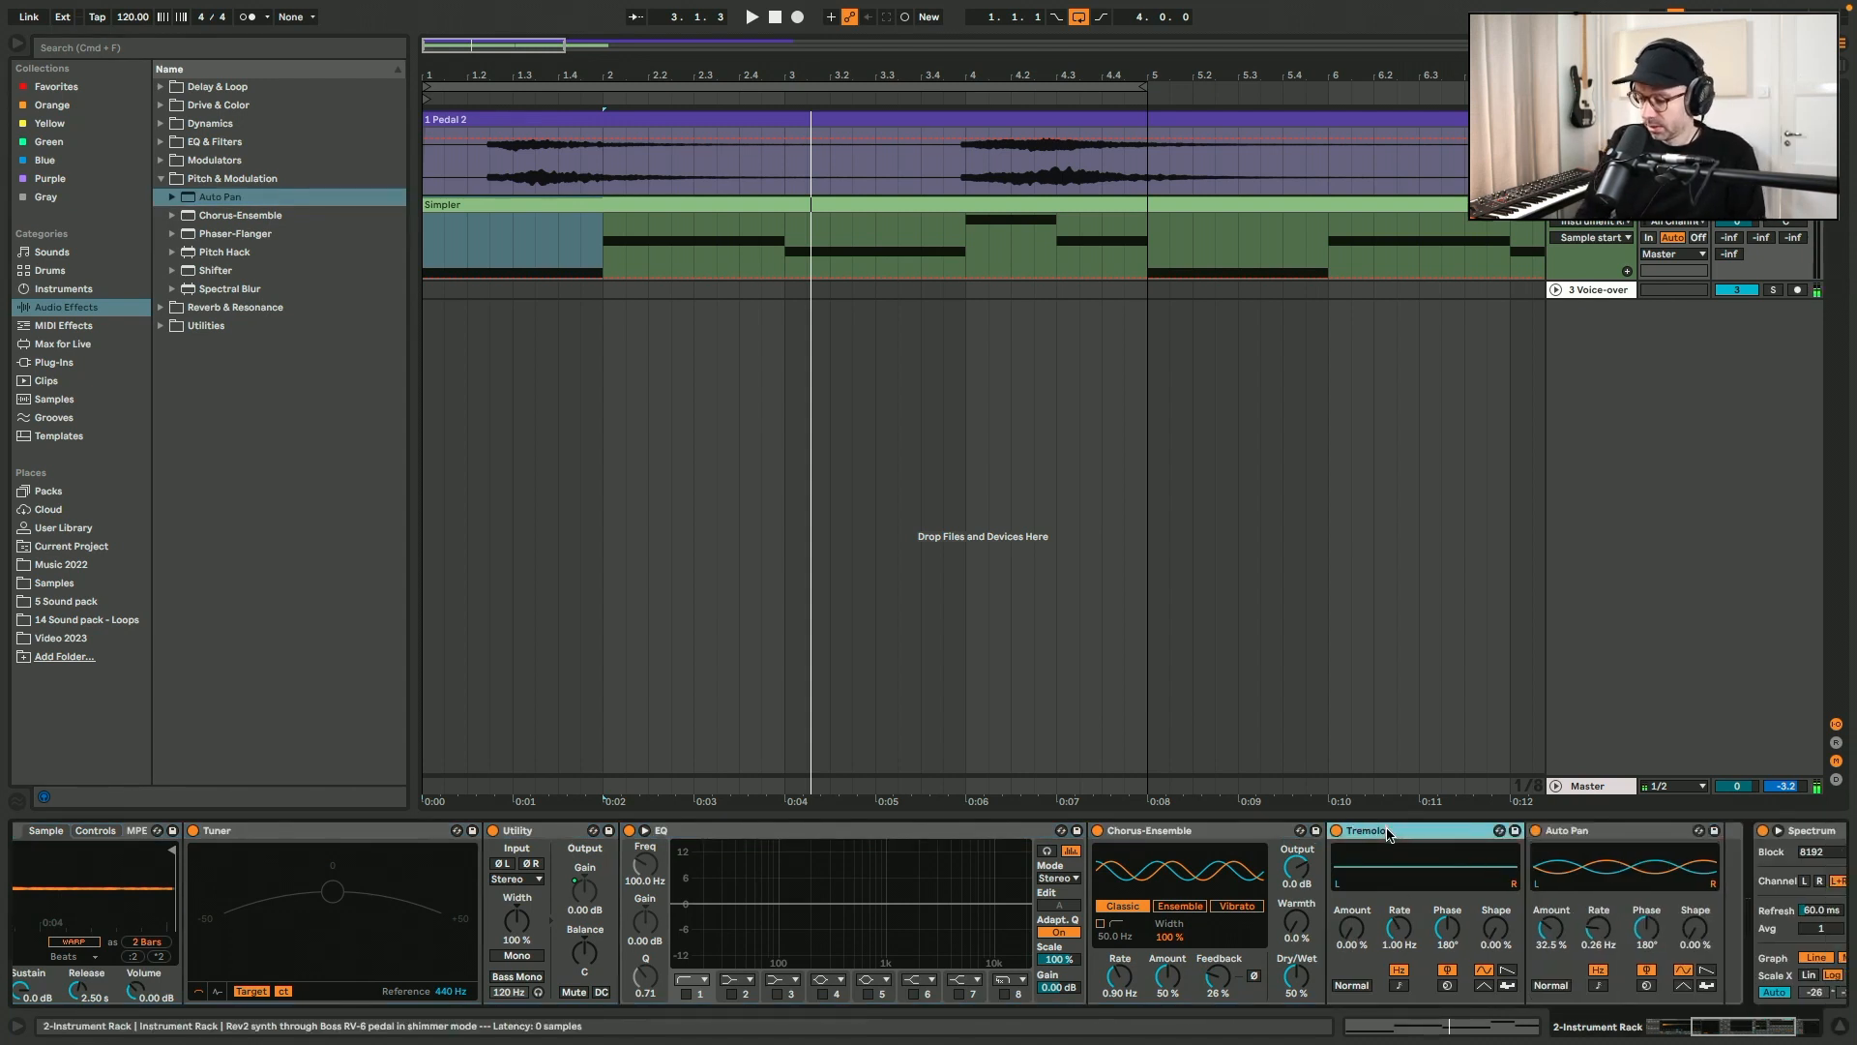
{"action": "left_click", "coordinate": [1399, 985]}
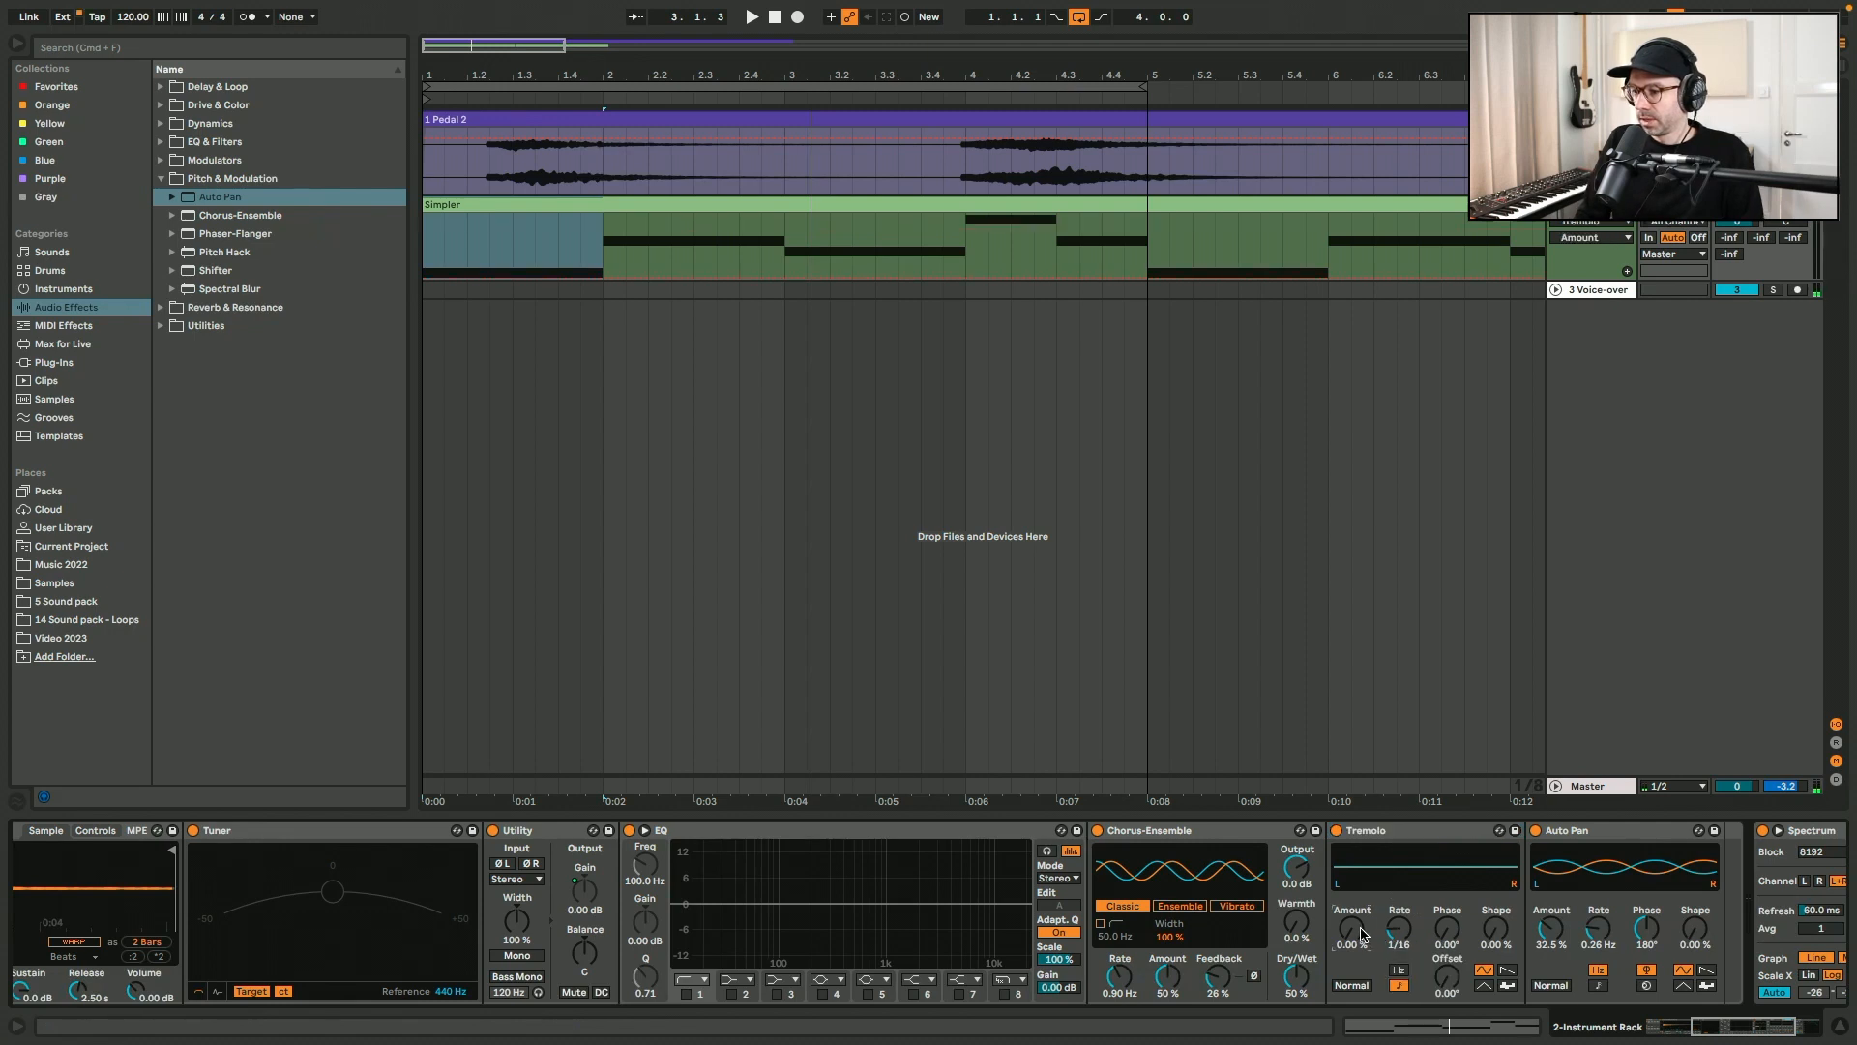
- Map the Tremolo device's Amount to the rack's third macro and name the macro Tremolo amount
{"action": "scroll", "coordinate": [1362, 935], "scroll_direction": "left", "scroll_amount": 8}
{"action": "left_click", "coordinate": [202, 834]}
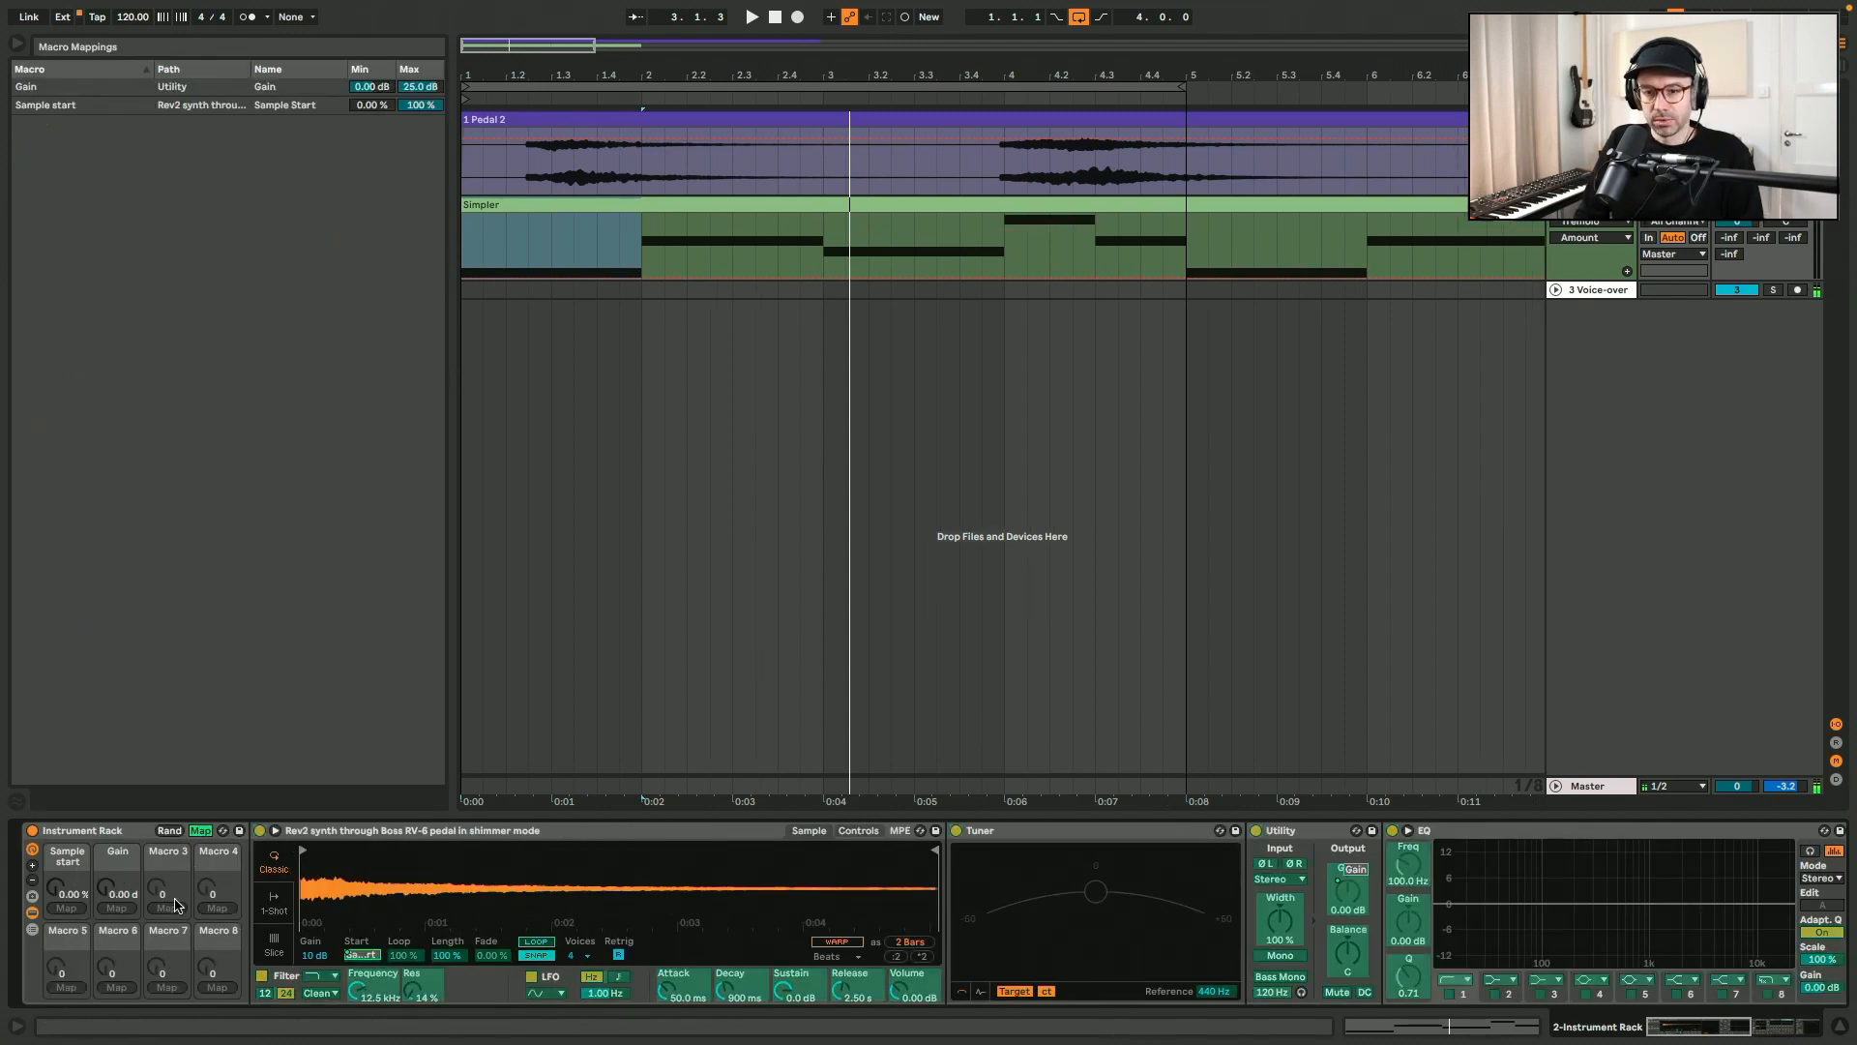
{"action": "scroll", "coordinate": [1254, 919], "scroll_direction": "right", "scroll_amount": 8}
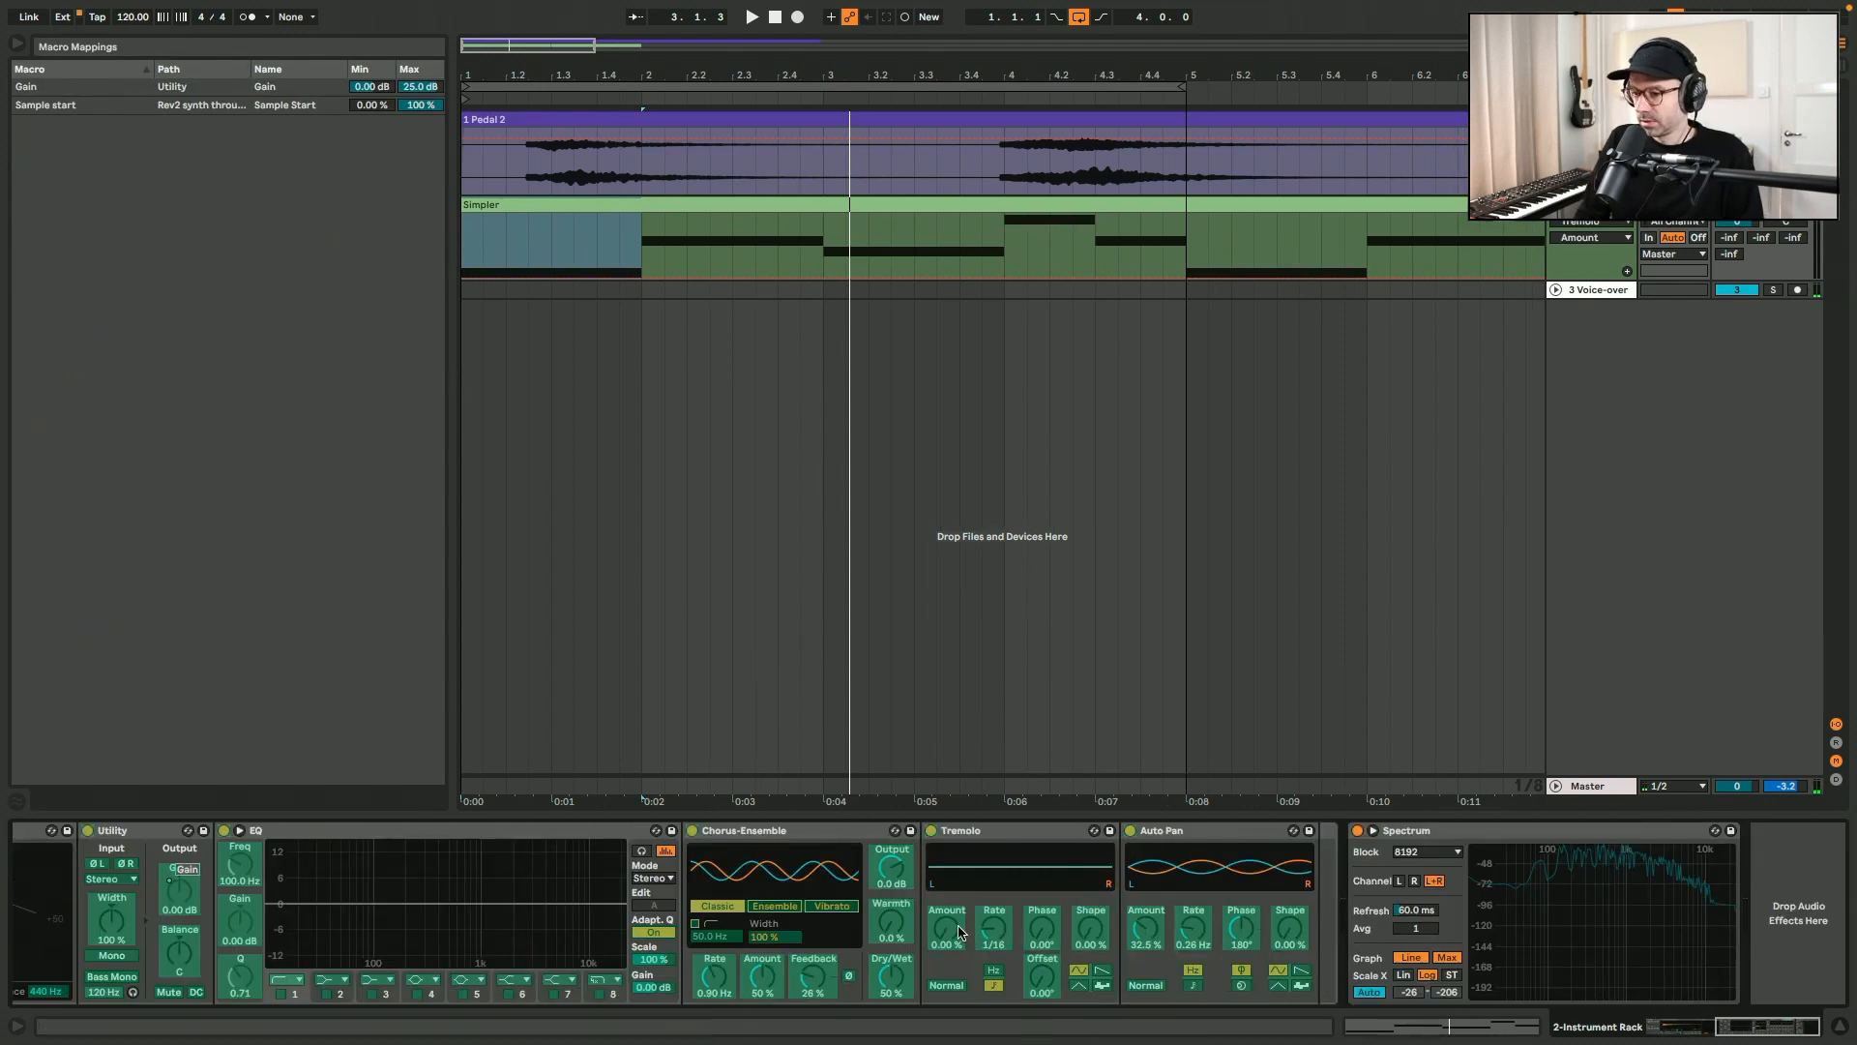
{"action": "scroll", "coordinate": [949, 932], "scroll_direction": "left", "scroll_amount": 8}
{"action": "left_click", "coordinate": [158, 909]}
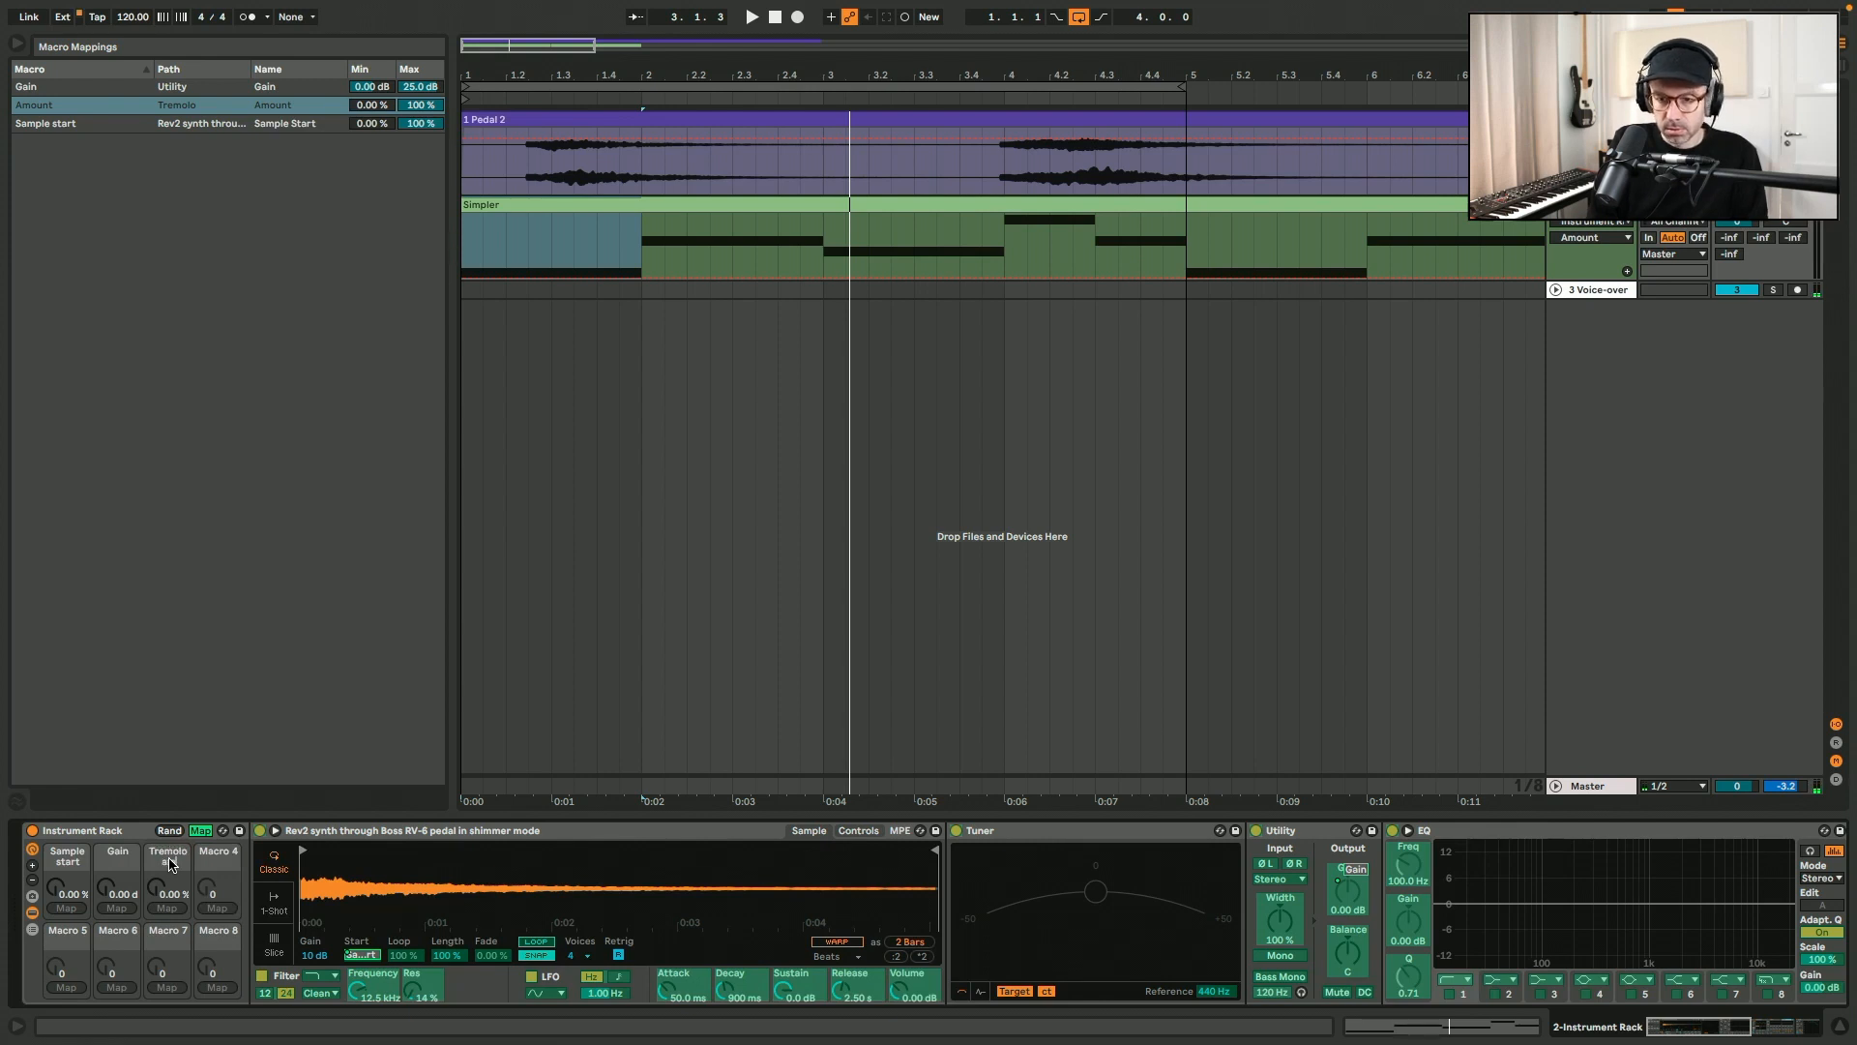
{"action": "key", "text": "Return"}
{"action": "left_click", "coordinate": [200, 831]}
- Test the Tremolo amount macro on the playing loop and reset it to 0 %
{"action": "key", "text": "space"}
{"action": "left_click_drag", "start_coordinate": [167, 889], "coordinate": [167, 761]}
{"action": "key", "text": "space"}
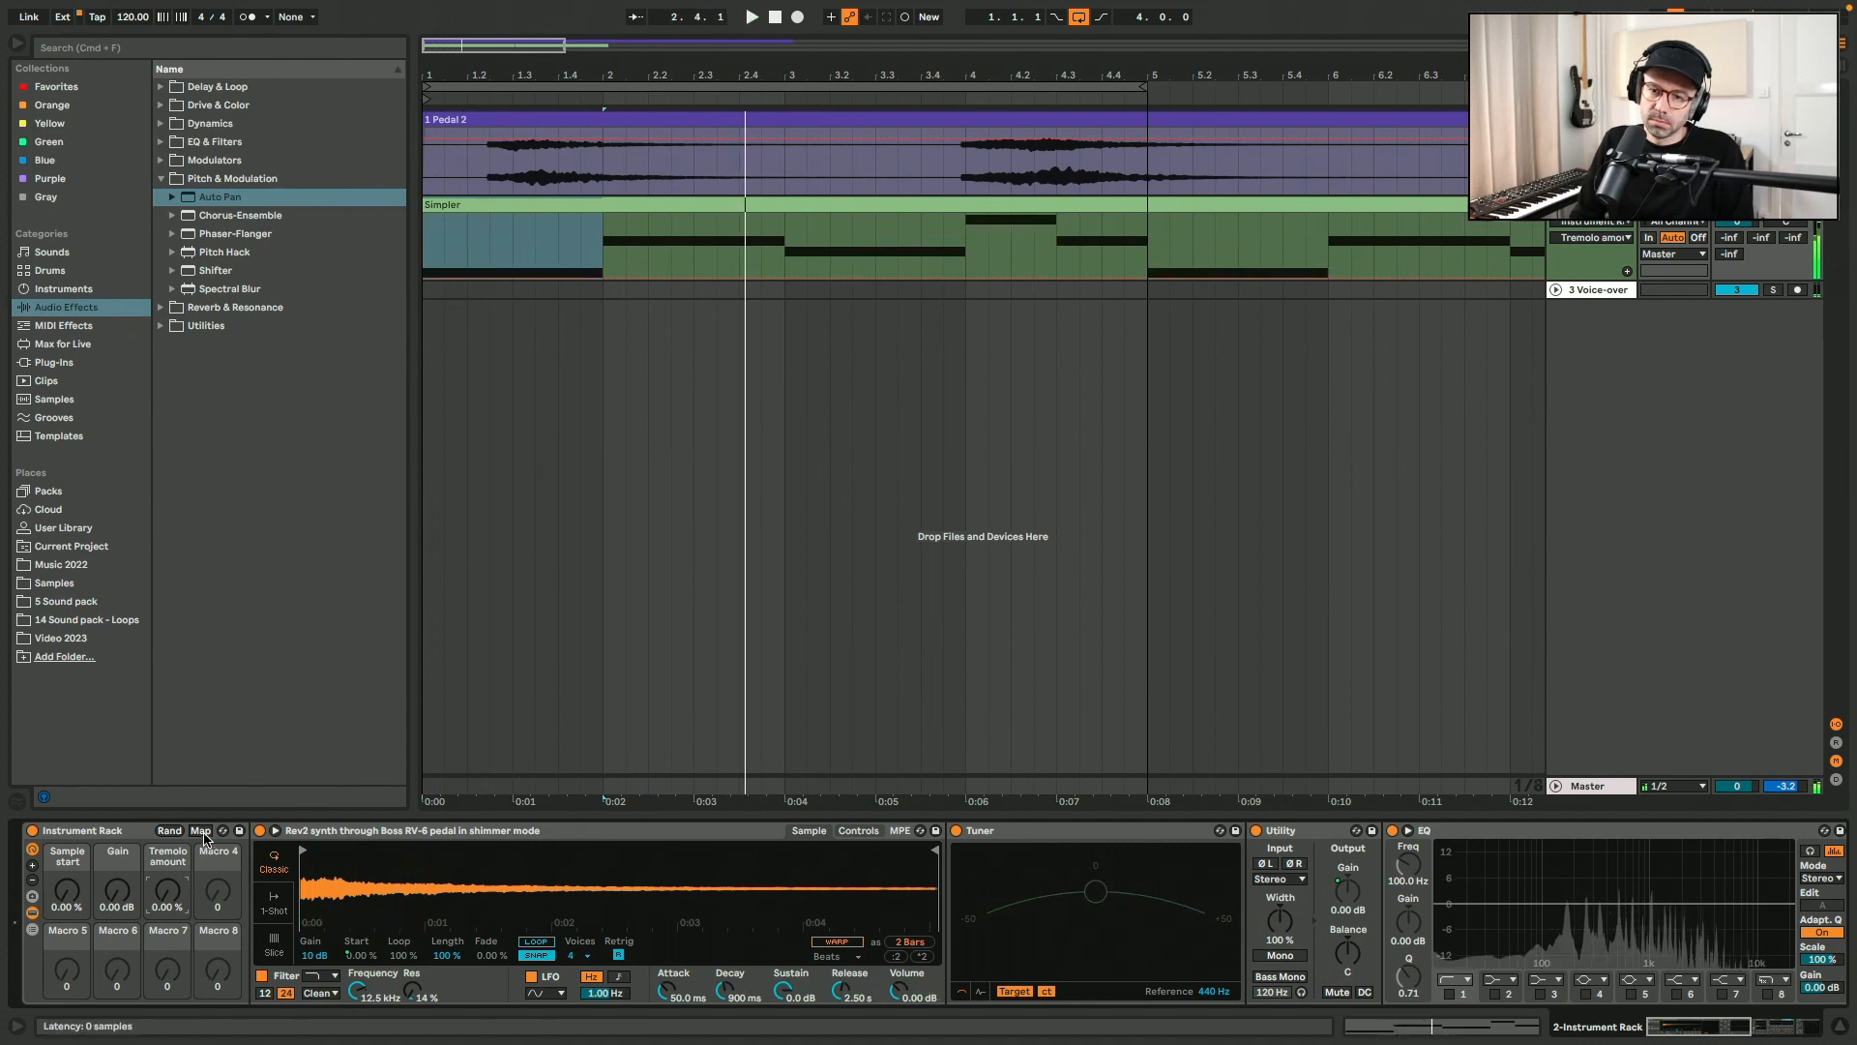
- Map the Tremolo device's synced Rate to the rack's fourth macro and name the macro Tremolo rate
{"action": "left_click", "coordinate": [199, 831]}
{"action": "scroll", "coordinate": [1310, 985], "scroll_direction": "right", "scroll_amount": 5}
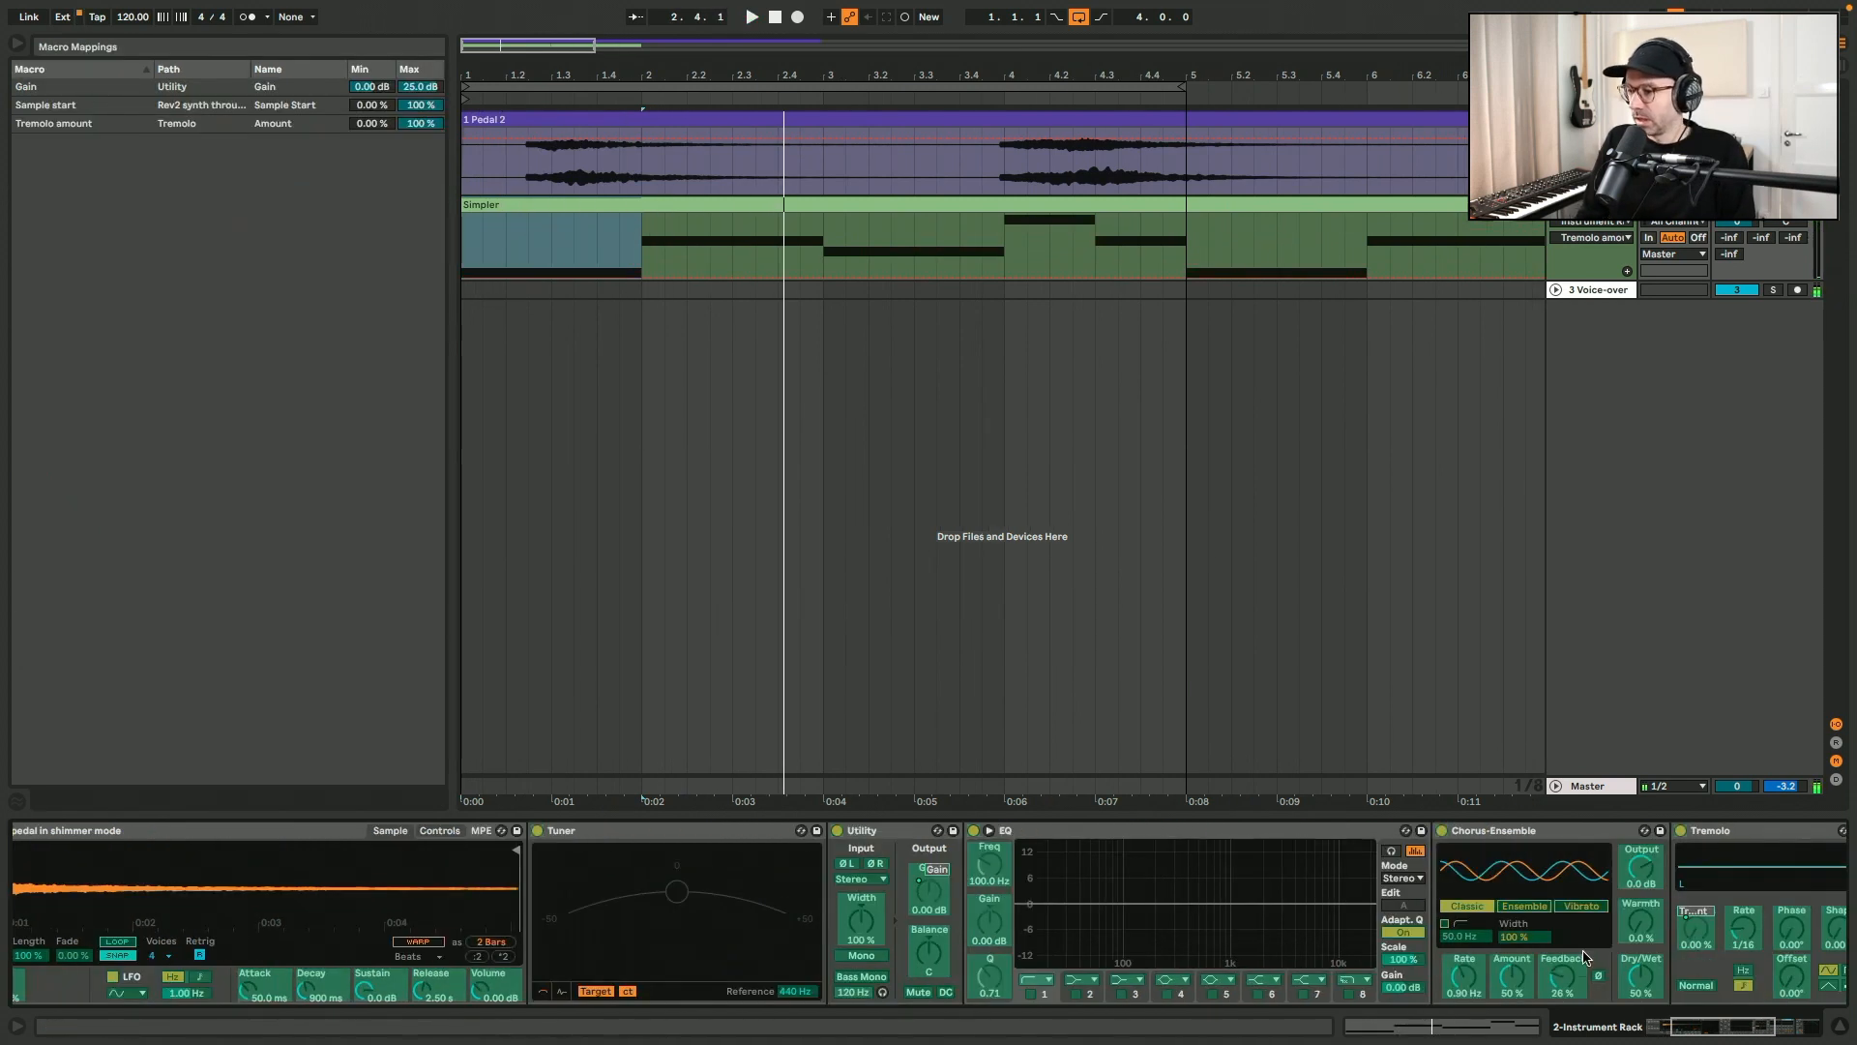
{"action": "scroll", "coordinate": [1364, 953], "scroll_direction": "right", "scroll_amount": 5}
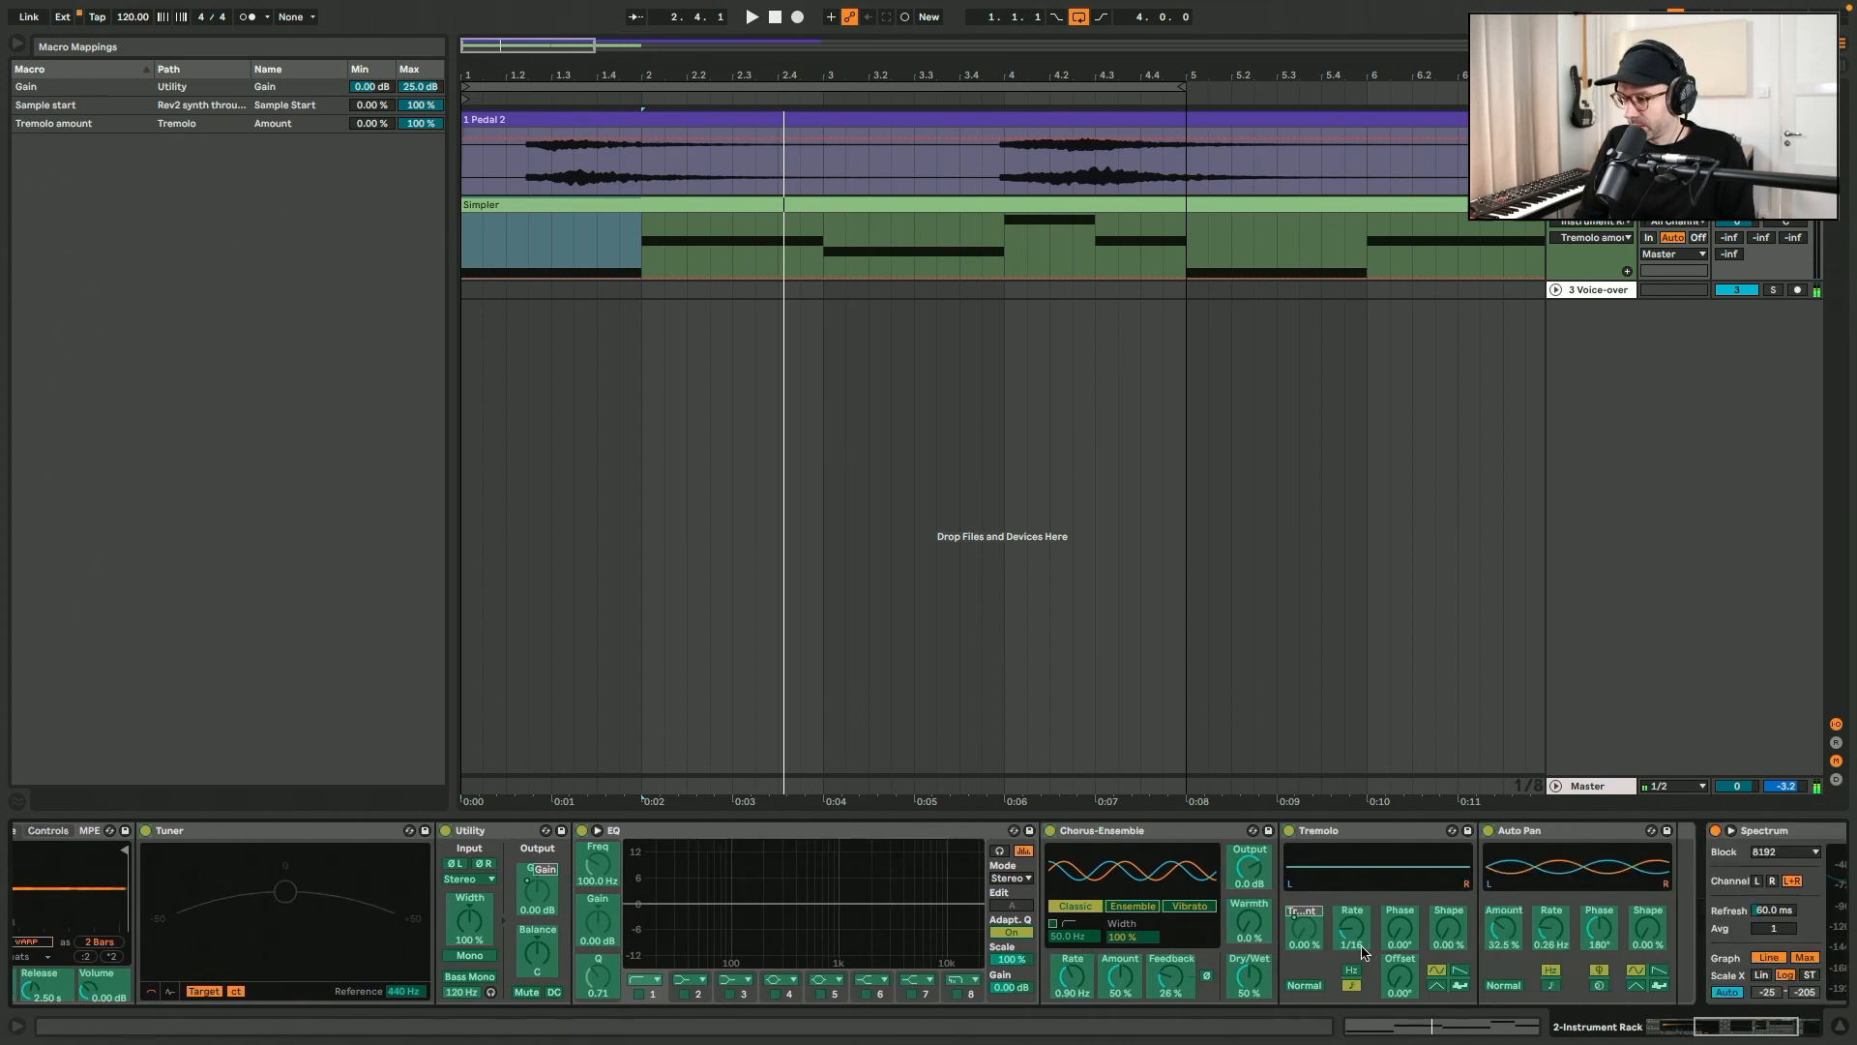
{"action": "left_click", "coordinate": [1351, 936]}
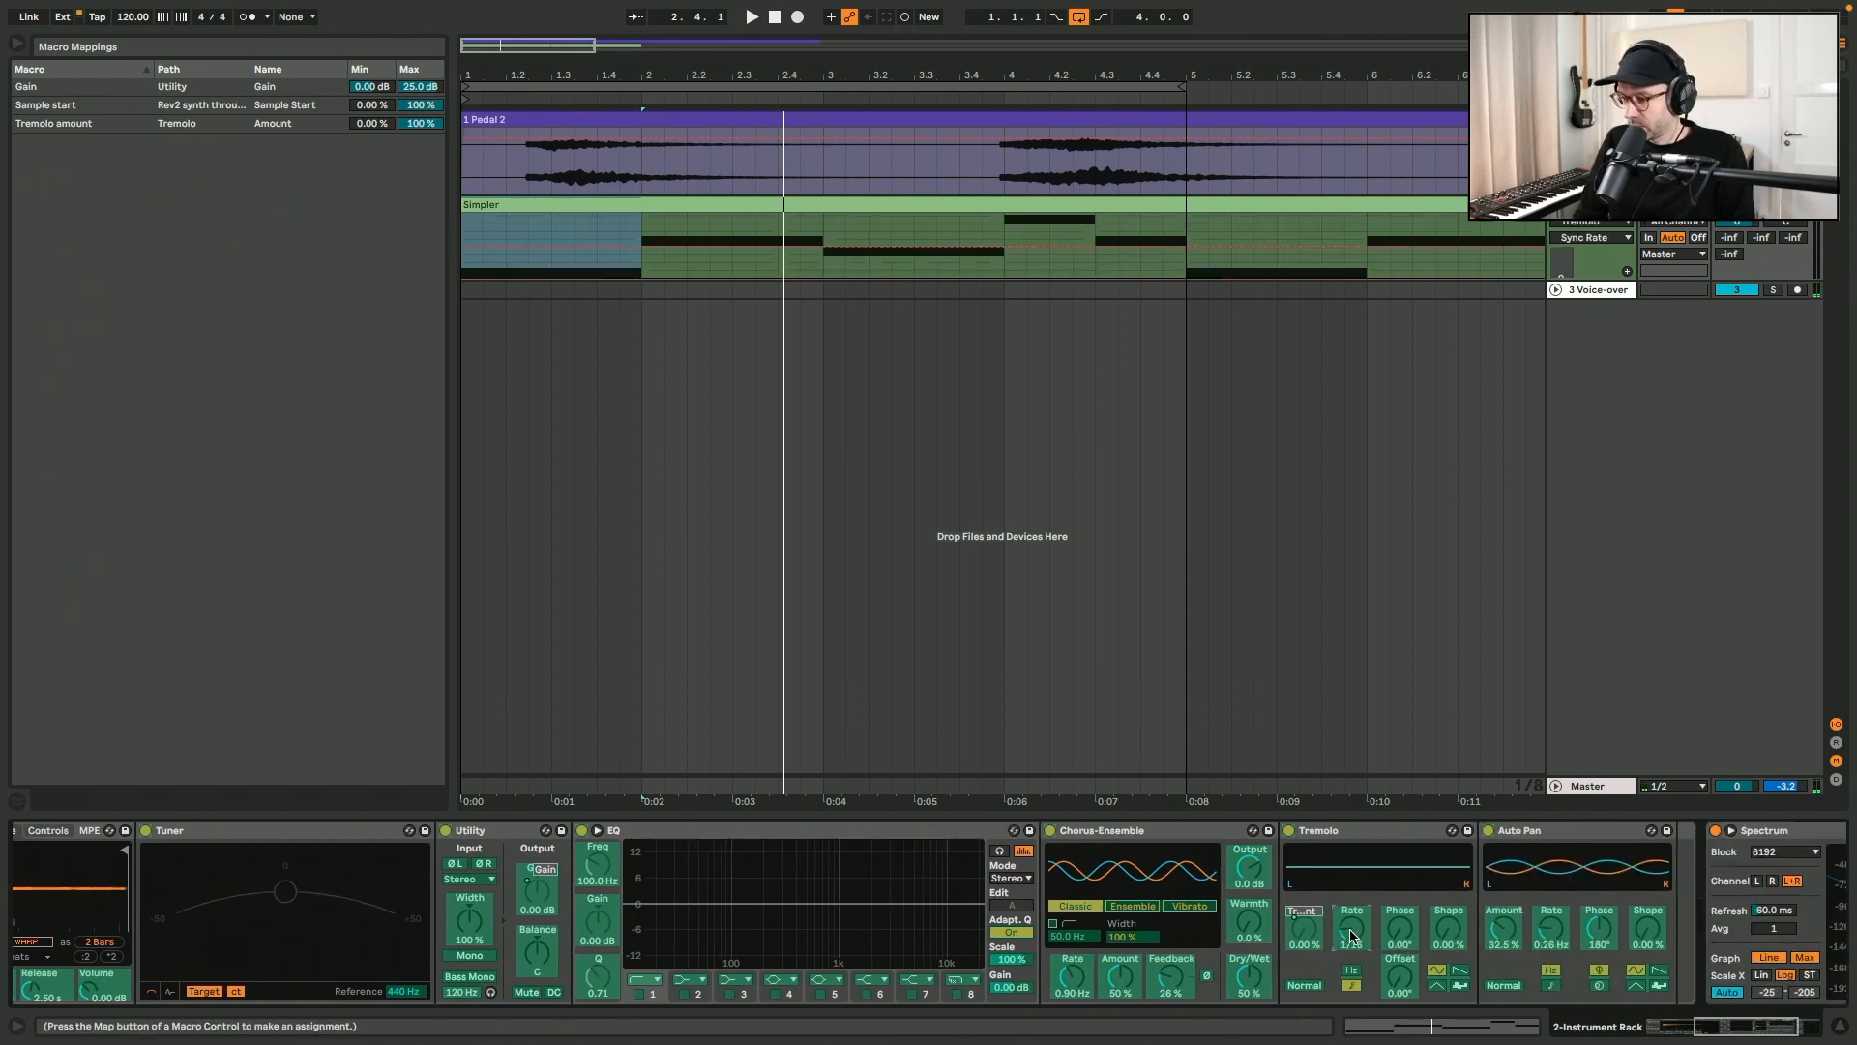
{"action": "scroll", "coordinate": [580, 977], "scroll_direction": "left", "scroll_amount": 10}
{"action": "left_click", "coordinate": [202, 908]}
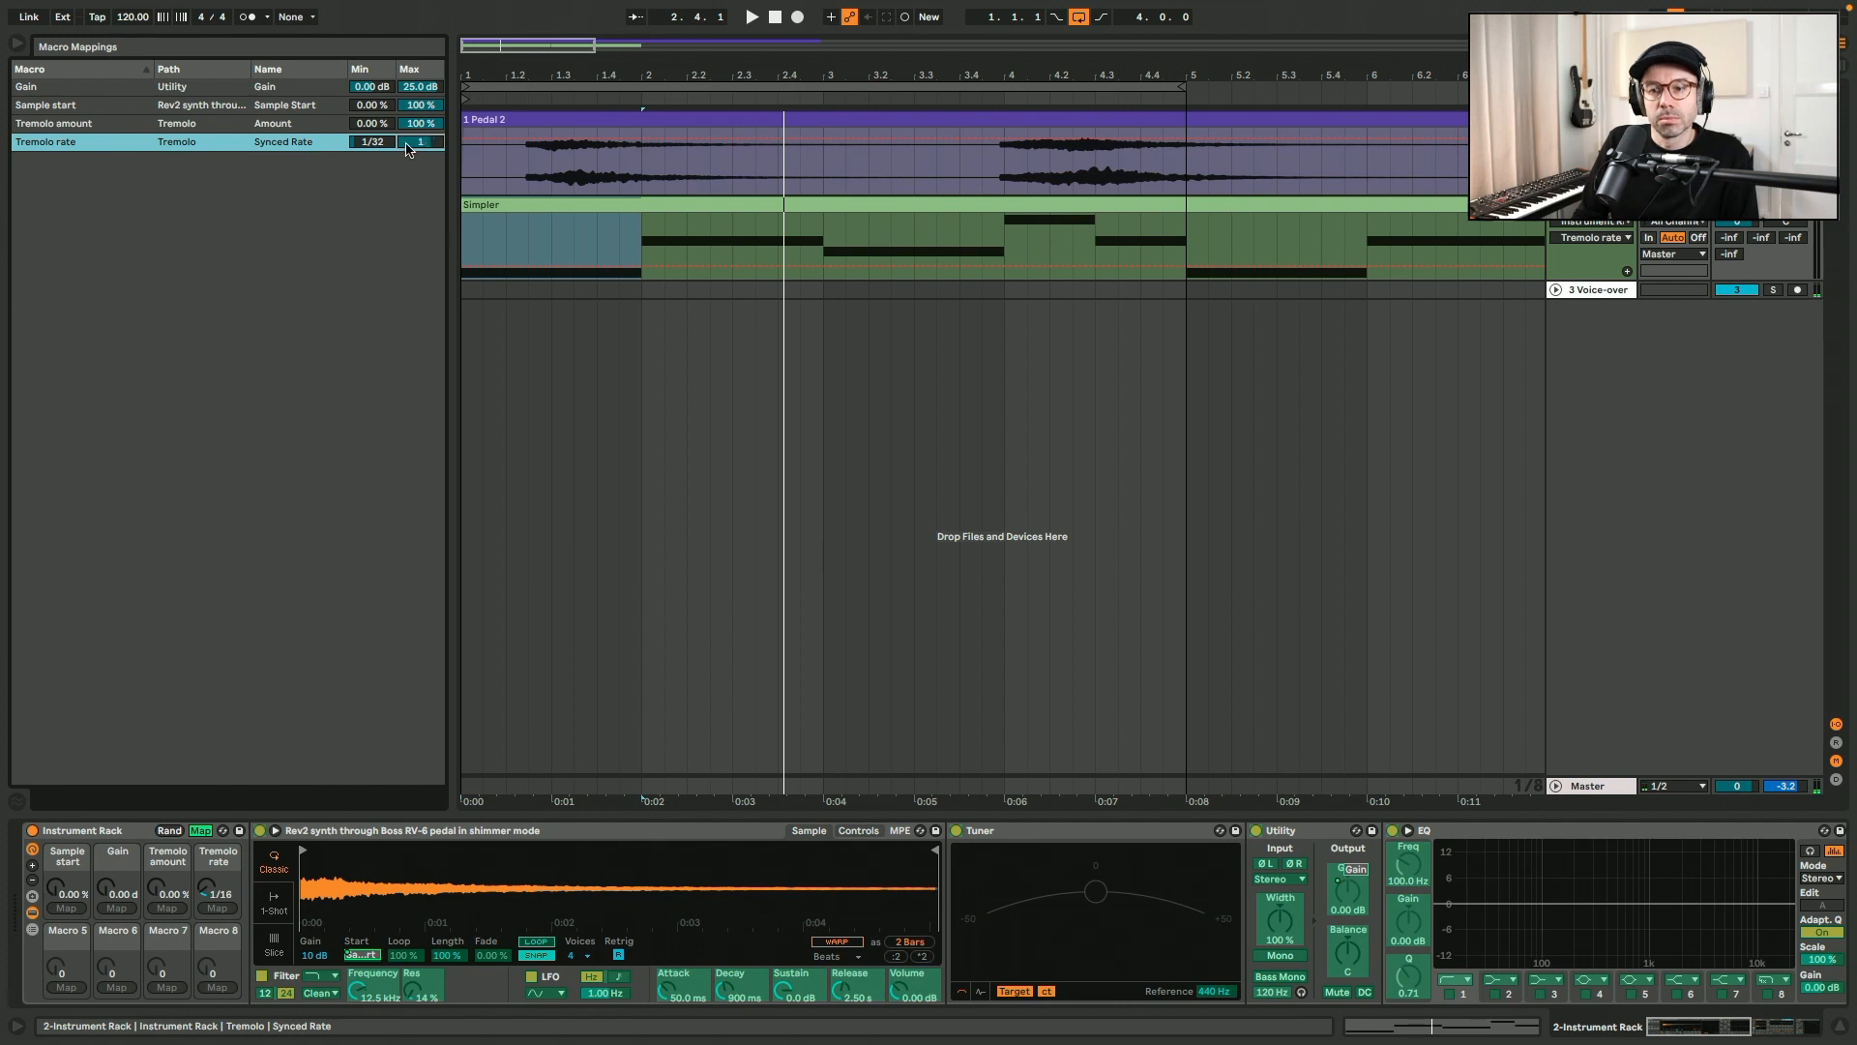
{"action": "left_click", "coordinate": [200, 831]}
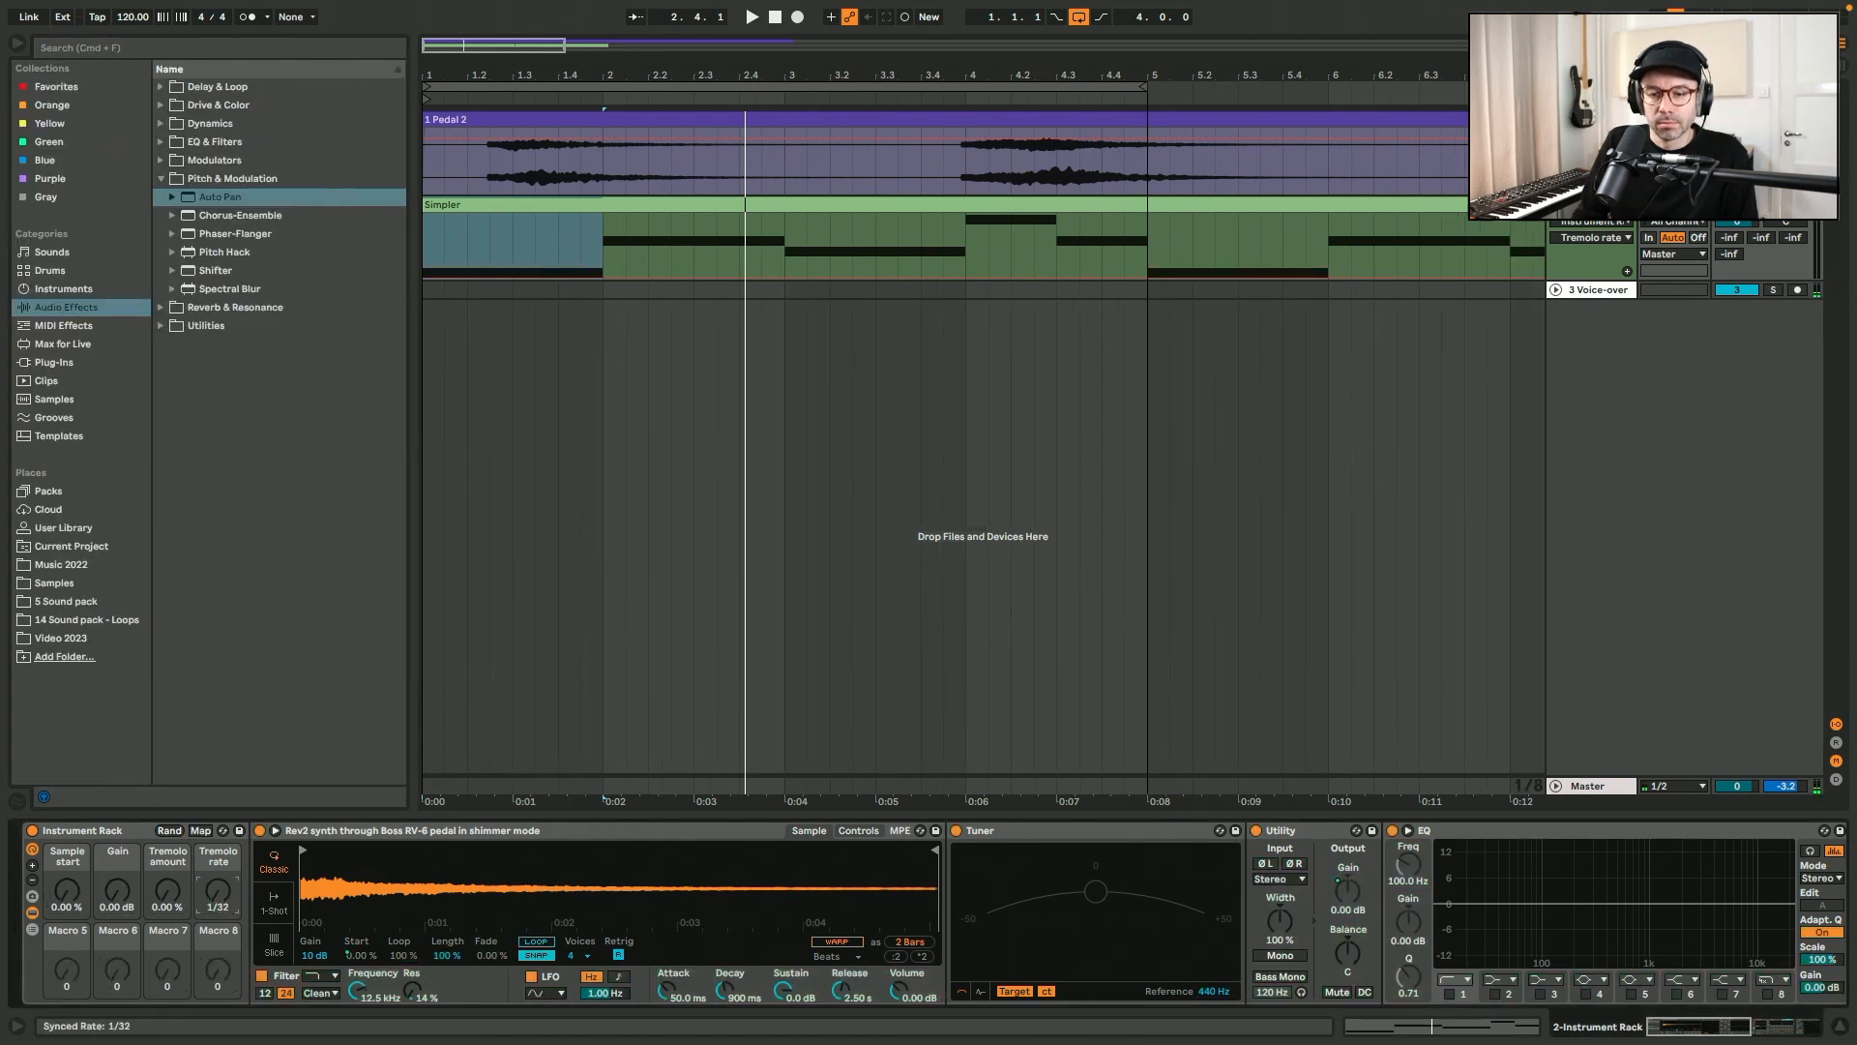
- Play the loop and test the Tremolo amount and Tremolo rate macros together, leaving the amount at 41.7 % and the rate at 1/16
{"action": "key", "text": "space"}
{"action": "left_click_drag", "start_coordinate": [167, 889], "coordinate": [221, 794]}
{"action": "left_click_drag", "start_coordinate": [221, 891], "coordinate": [221, 909]}
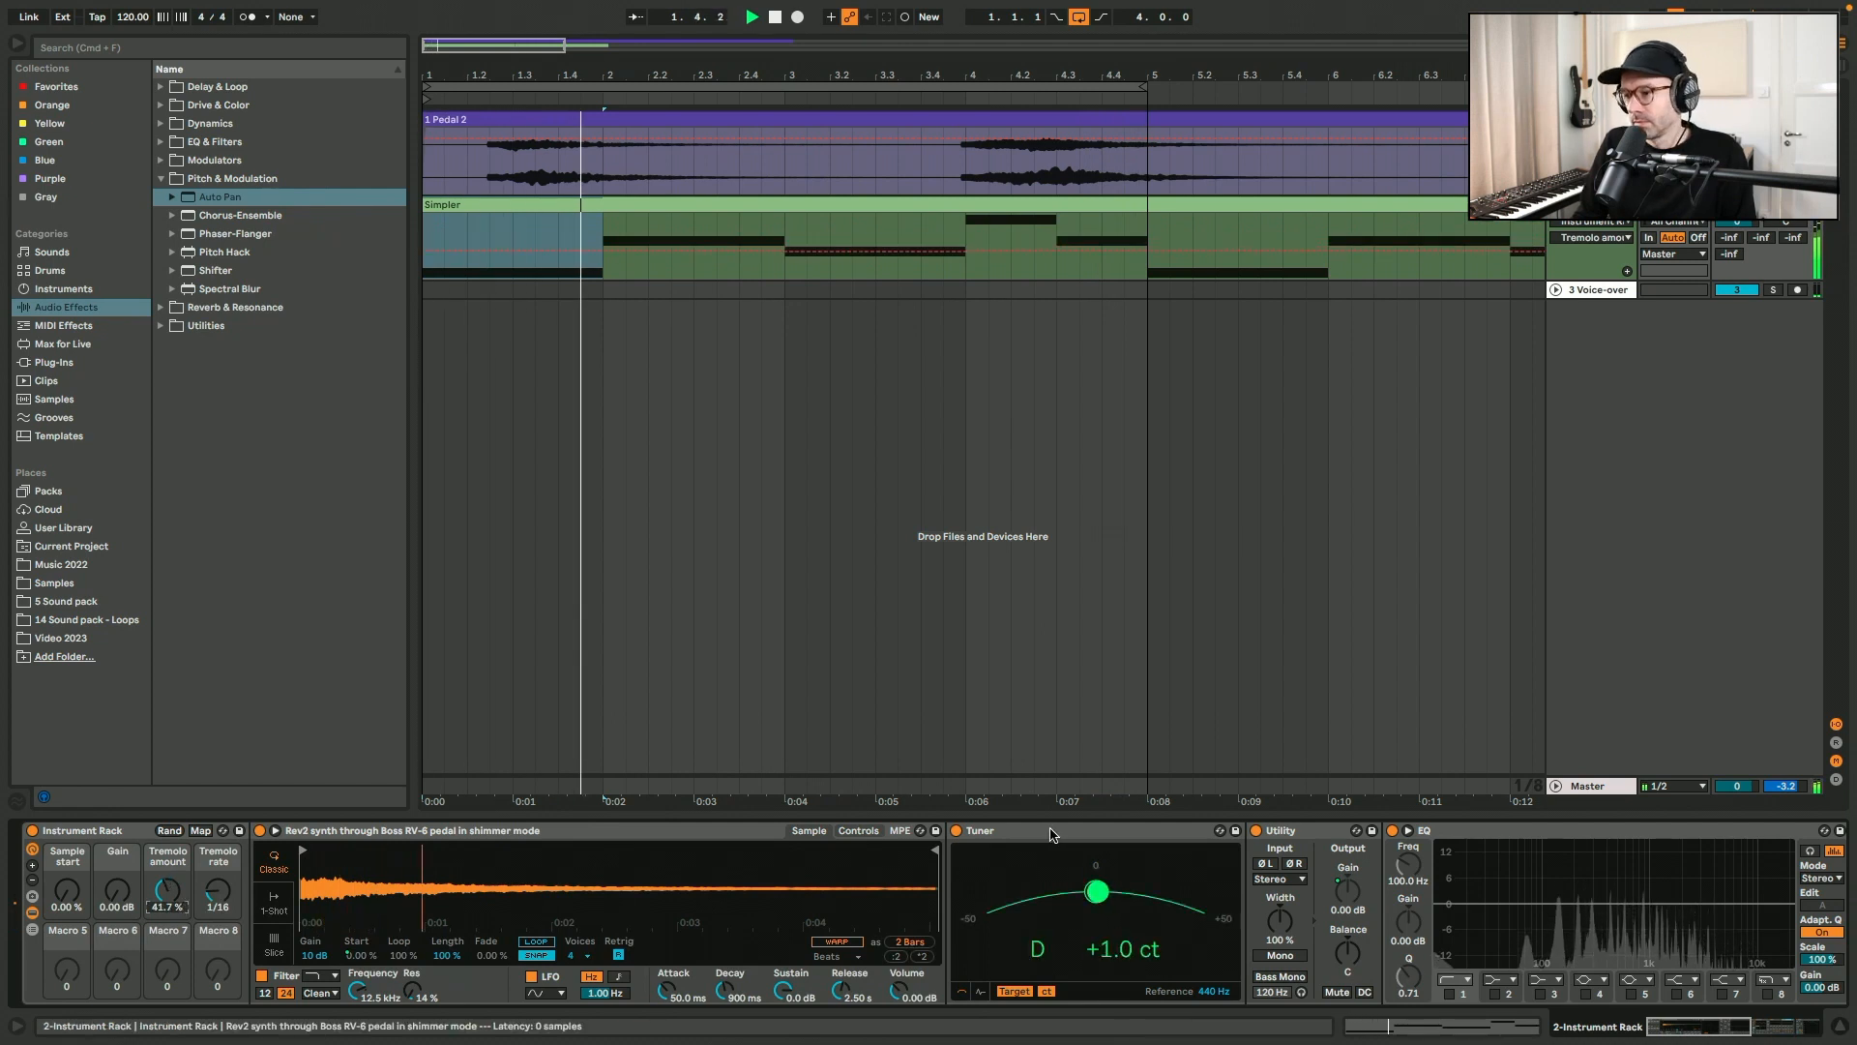
- Collapse the EQ device in the rack and bring the Chorus-Ensemble, Tremolo and Auto Pan devices into view
{"action": "left_click", "coordinate": [1408, 834]}
{"action": "left_click", "coordinate": [1450, 836]}
{"action": "scroll", "coordinate": [1449, 836], "scroll_direction": "right", "scroll_amount": 5}
{"action": "left_click", "coordinate": [1449, 836]}
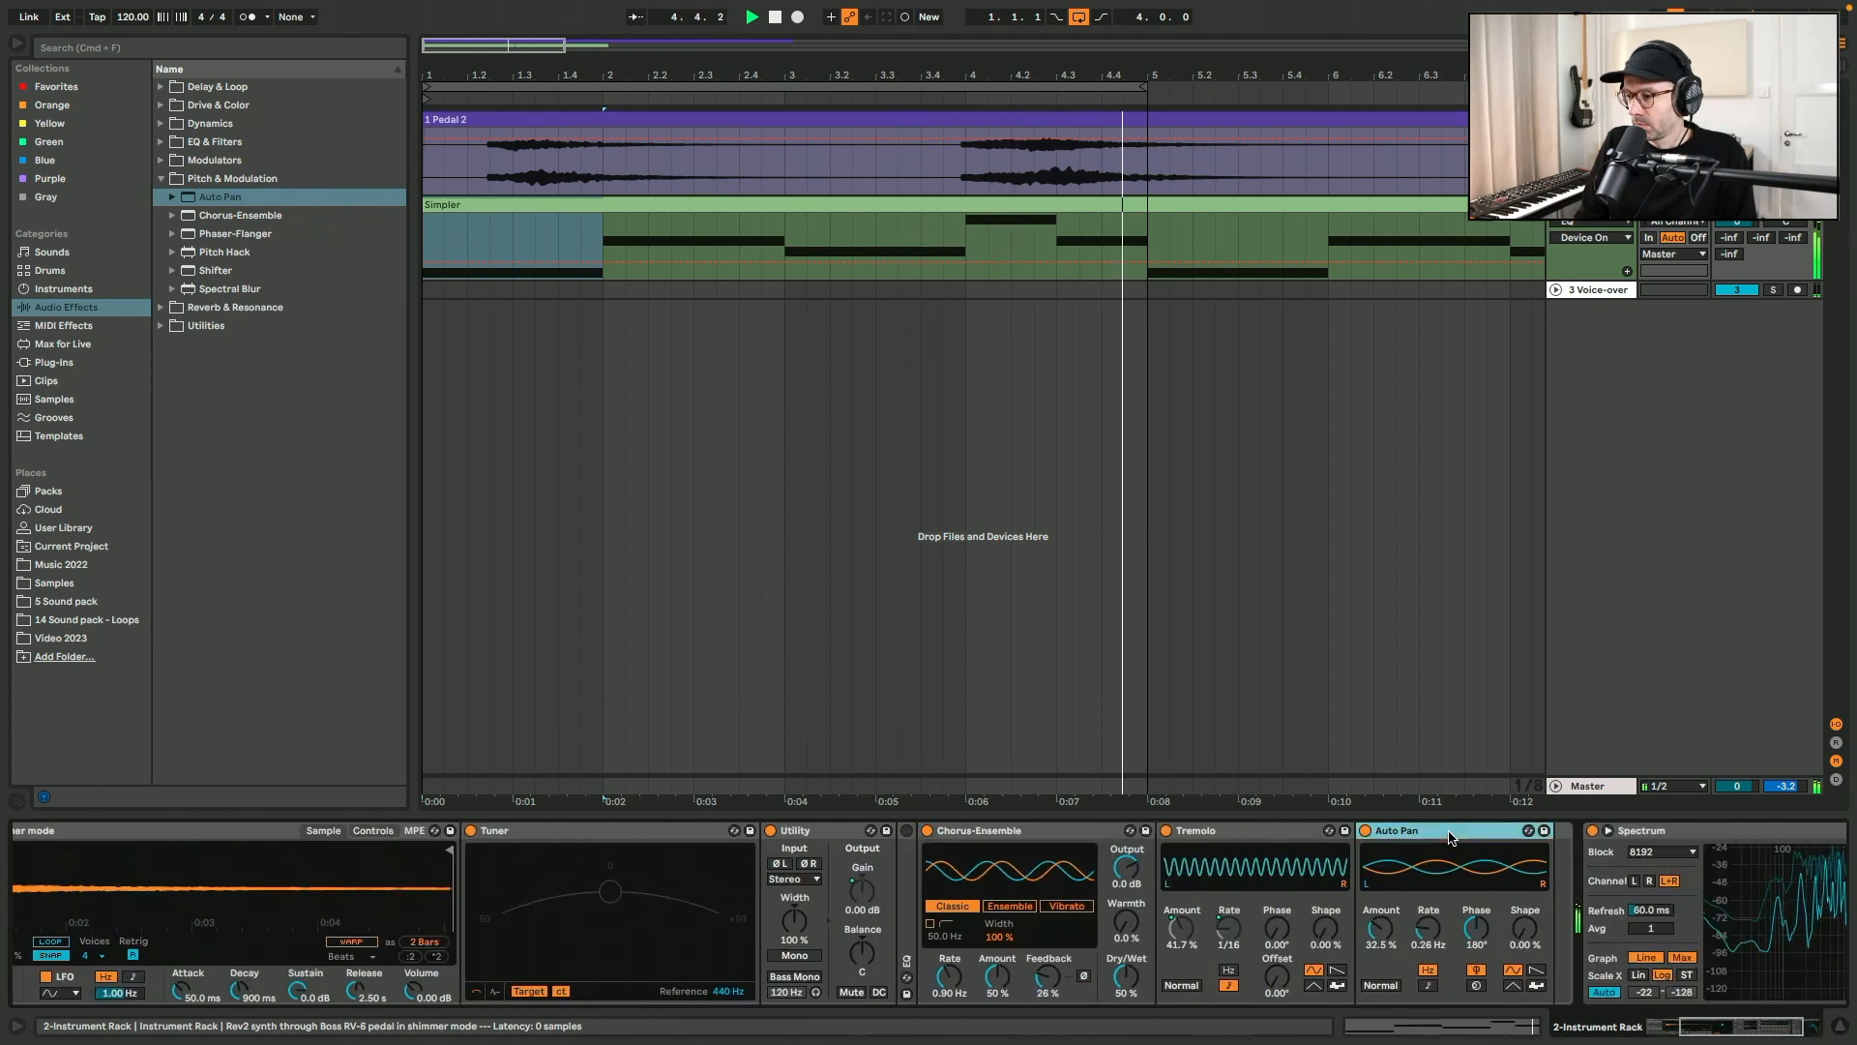
- Set the Chorus-Ensemble feedback to 25 % and toggle the device to compare the sound with and without it
{"action": "scroll", "coordinate": [1450, 836], "scroll_direction": "left", "scroll_amount": 5}
{"action": "left_click_drag", "start_coordinate": [1543, 980], "coordinate": [1543, 982]}
{"action": "left_click", "coordinate": [1414, 830]}
- Reset the Tremolo amount macro to 0 % and collapse the Tuner device, stopping playback
{"action": "left_click_drag", "start_coordinate": [167, 888], "coordinate": [168, 958]}
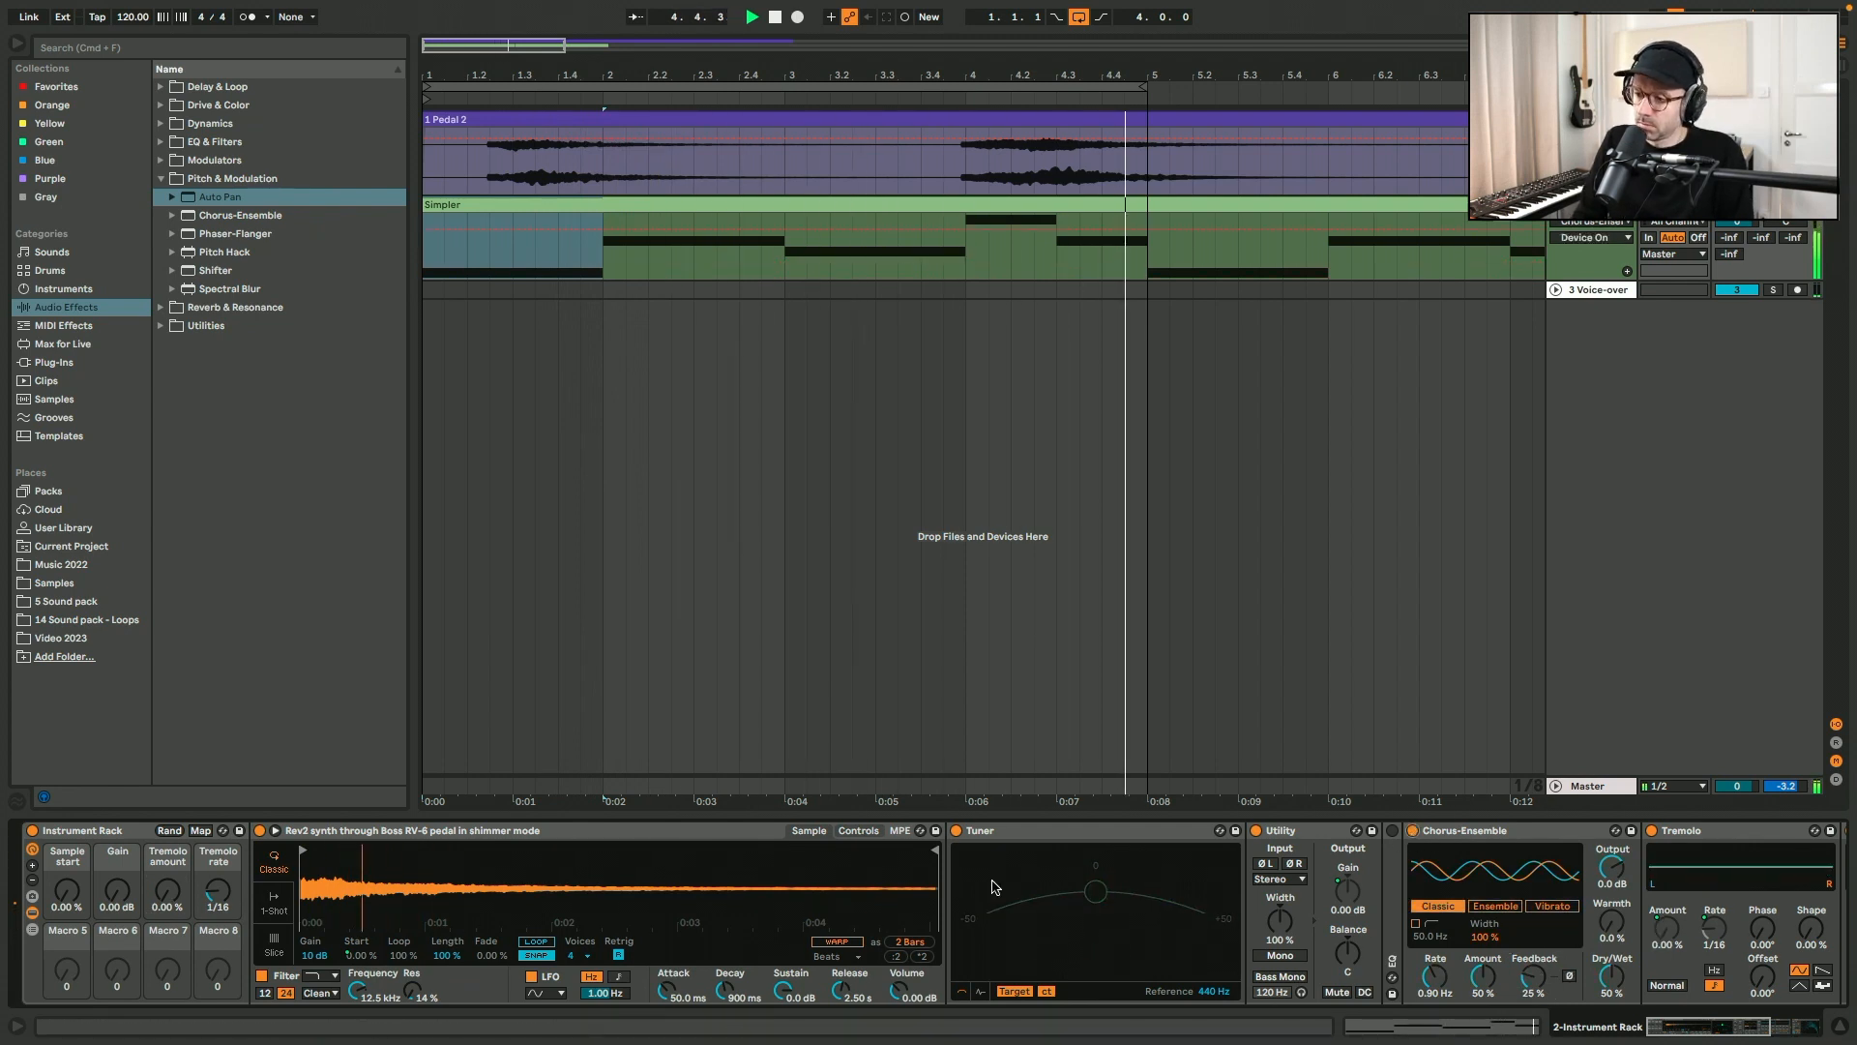
{"action": "double_click", "coordinate": [1013, 830]}
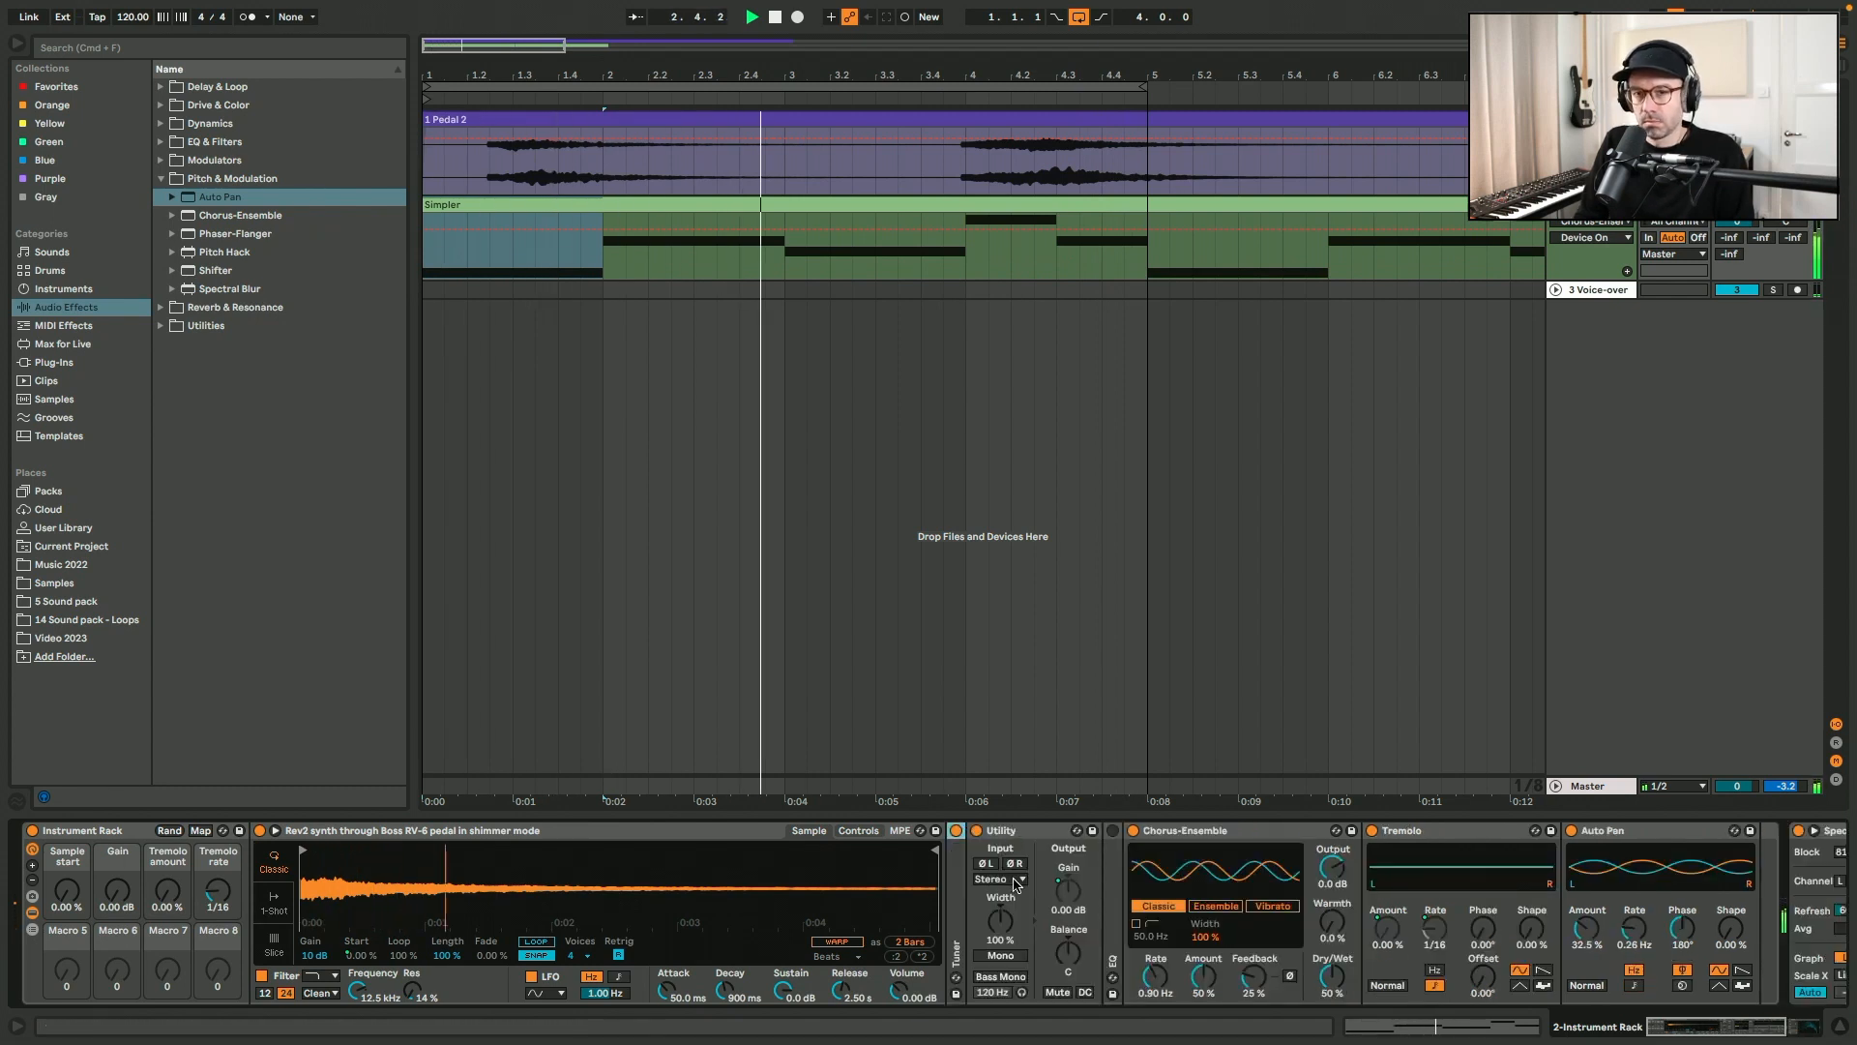
{"action": "key", "text": "space"}
- Insert a Reverb audio effect into the rack directly after the Tremolo device
{"action": "left_click", "coordinate": [174, 308]}
{"action": "left_click", "coordinate": [218, 270]}
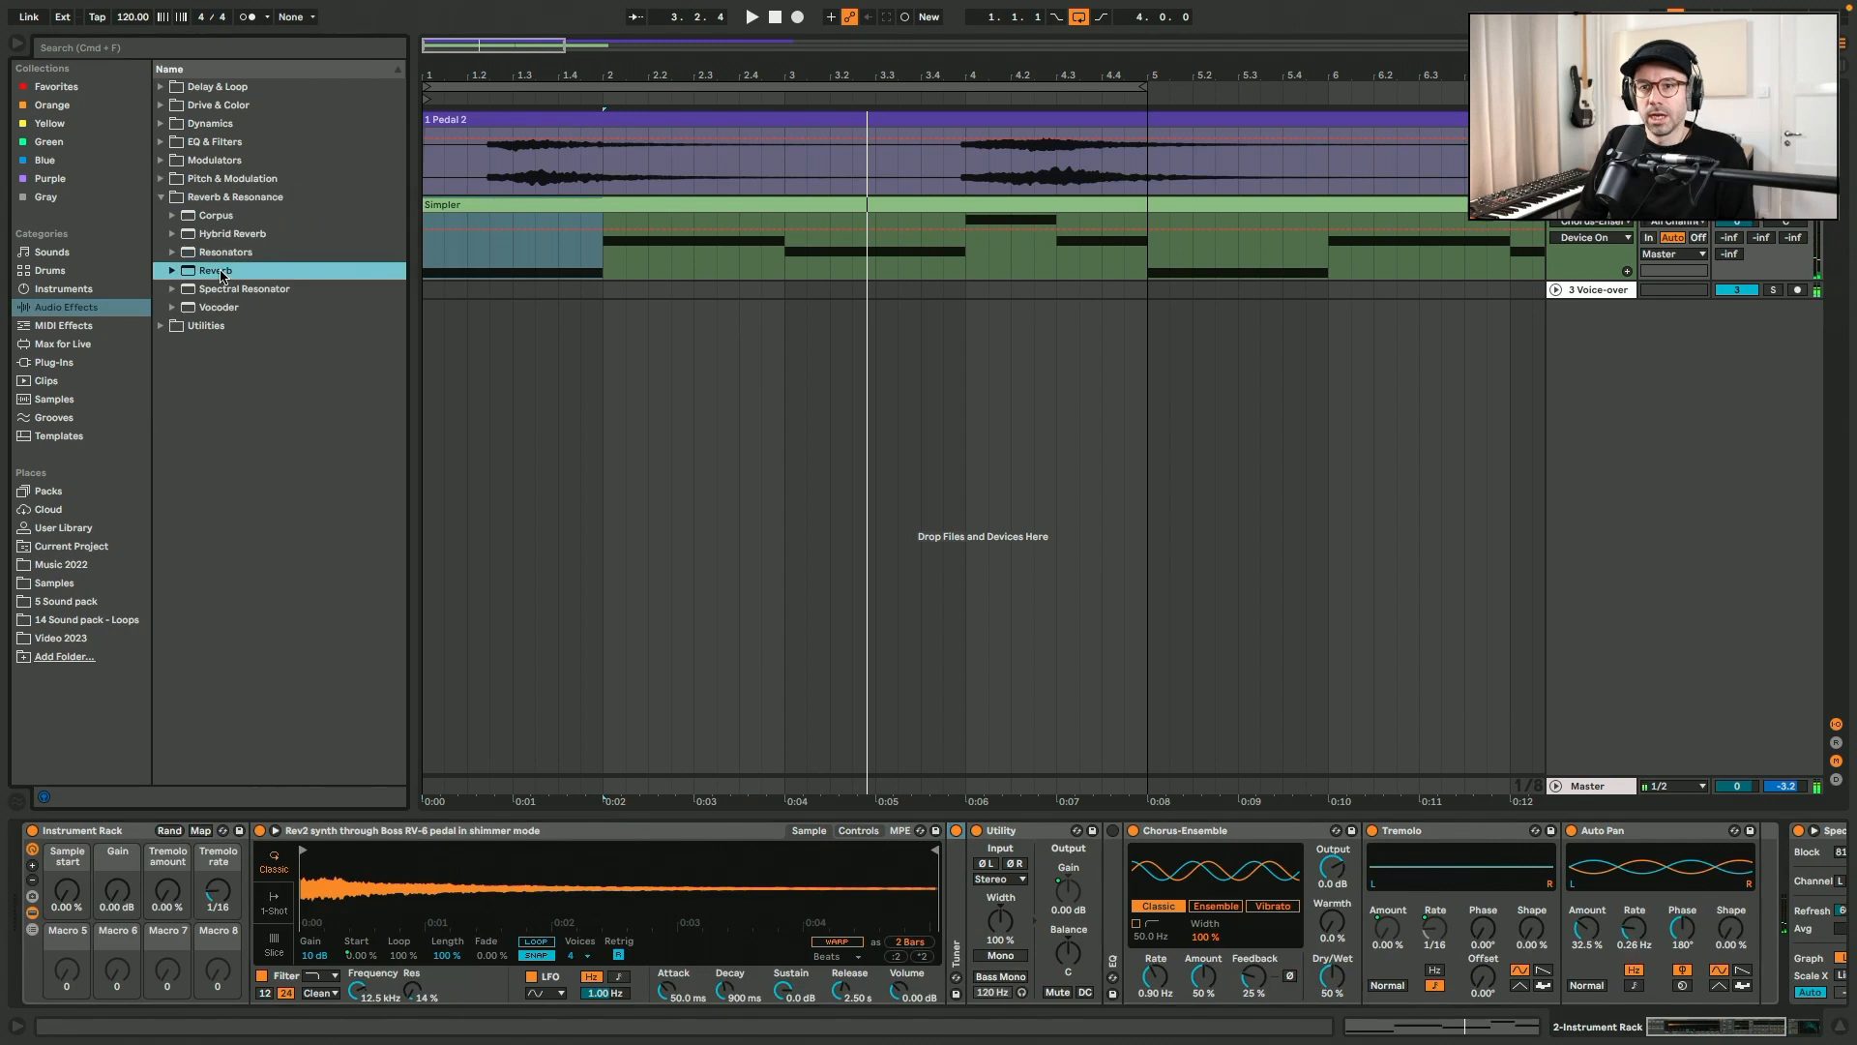
{"action": "left_click_drag", "start_coordinate": [1704, 883], "coordinate": [1579, 900]}
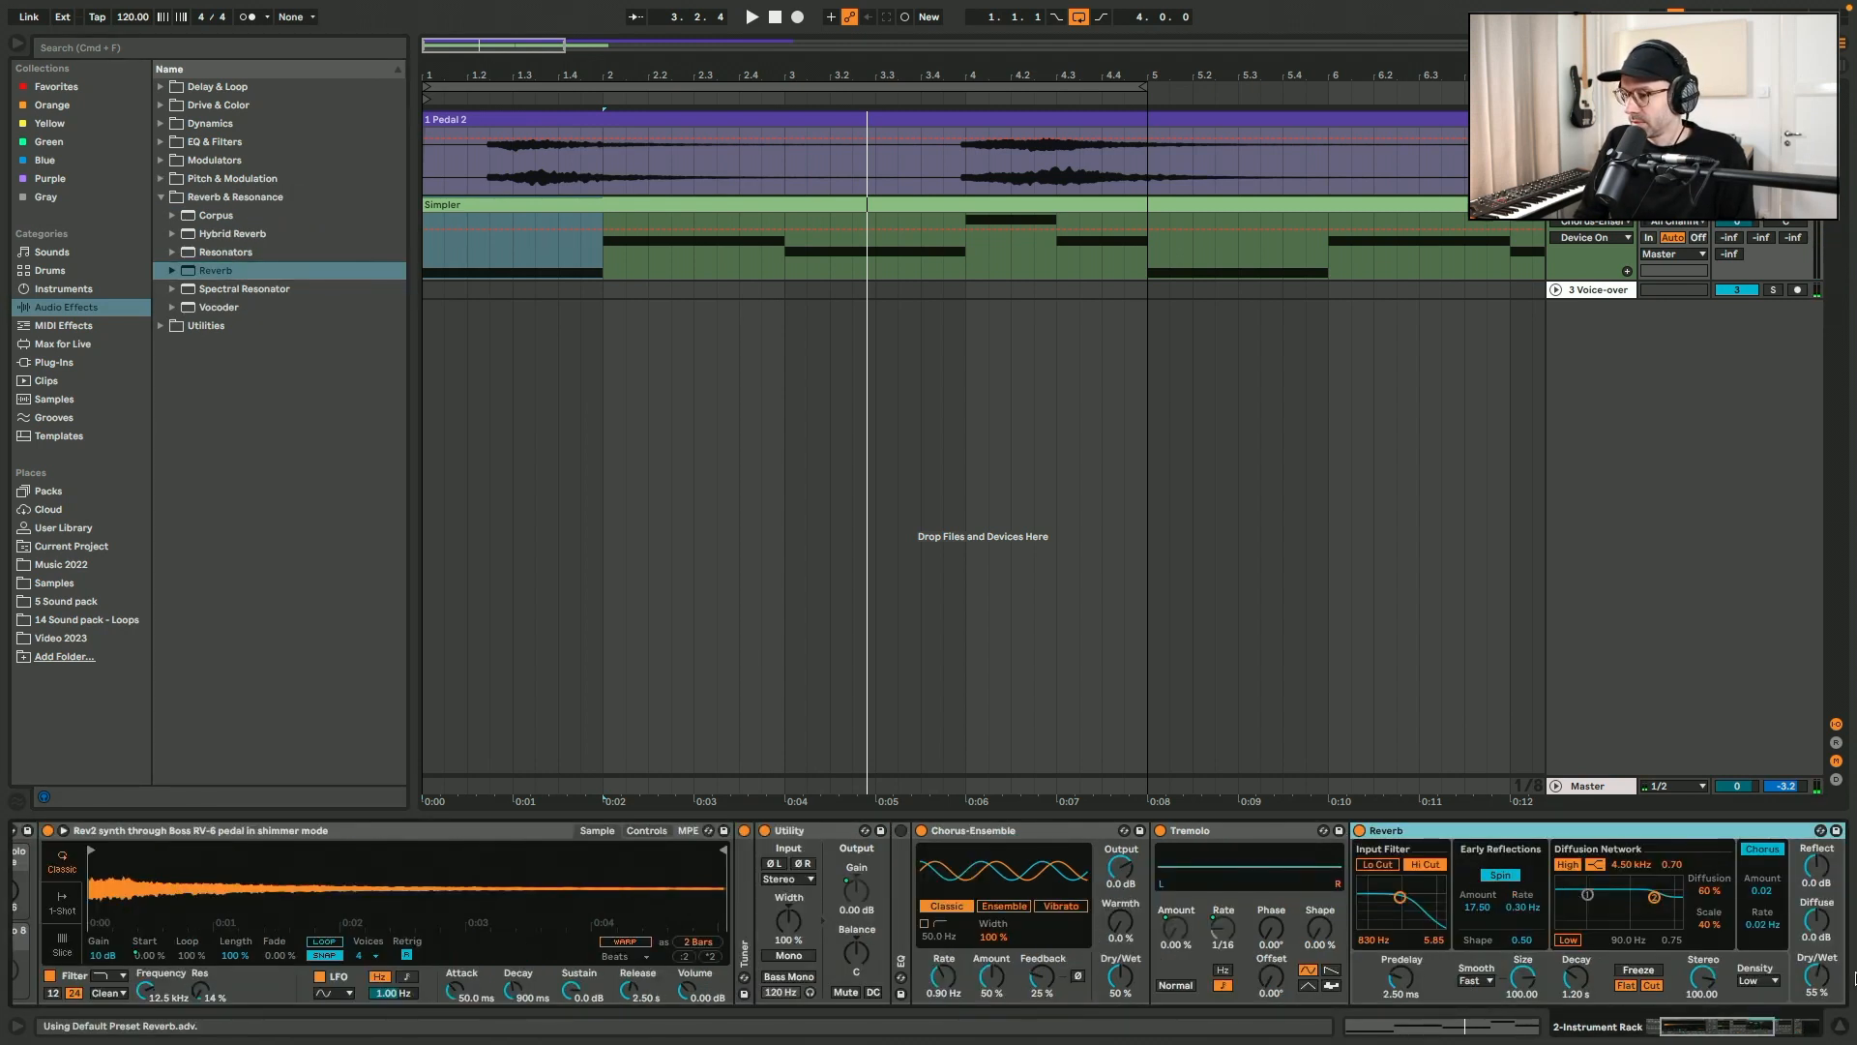
- Map the Reverb's Dry/Wet to the rack's fifth macro and name the macro Reverb dry/wet
{"action": "scroll", "coordinate": [348, 948], "scroll_direction": "left", "scroll_amount": 3}
{"action": "left_click", "coordinate": [199, 831]}
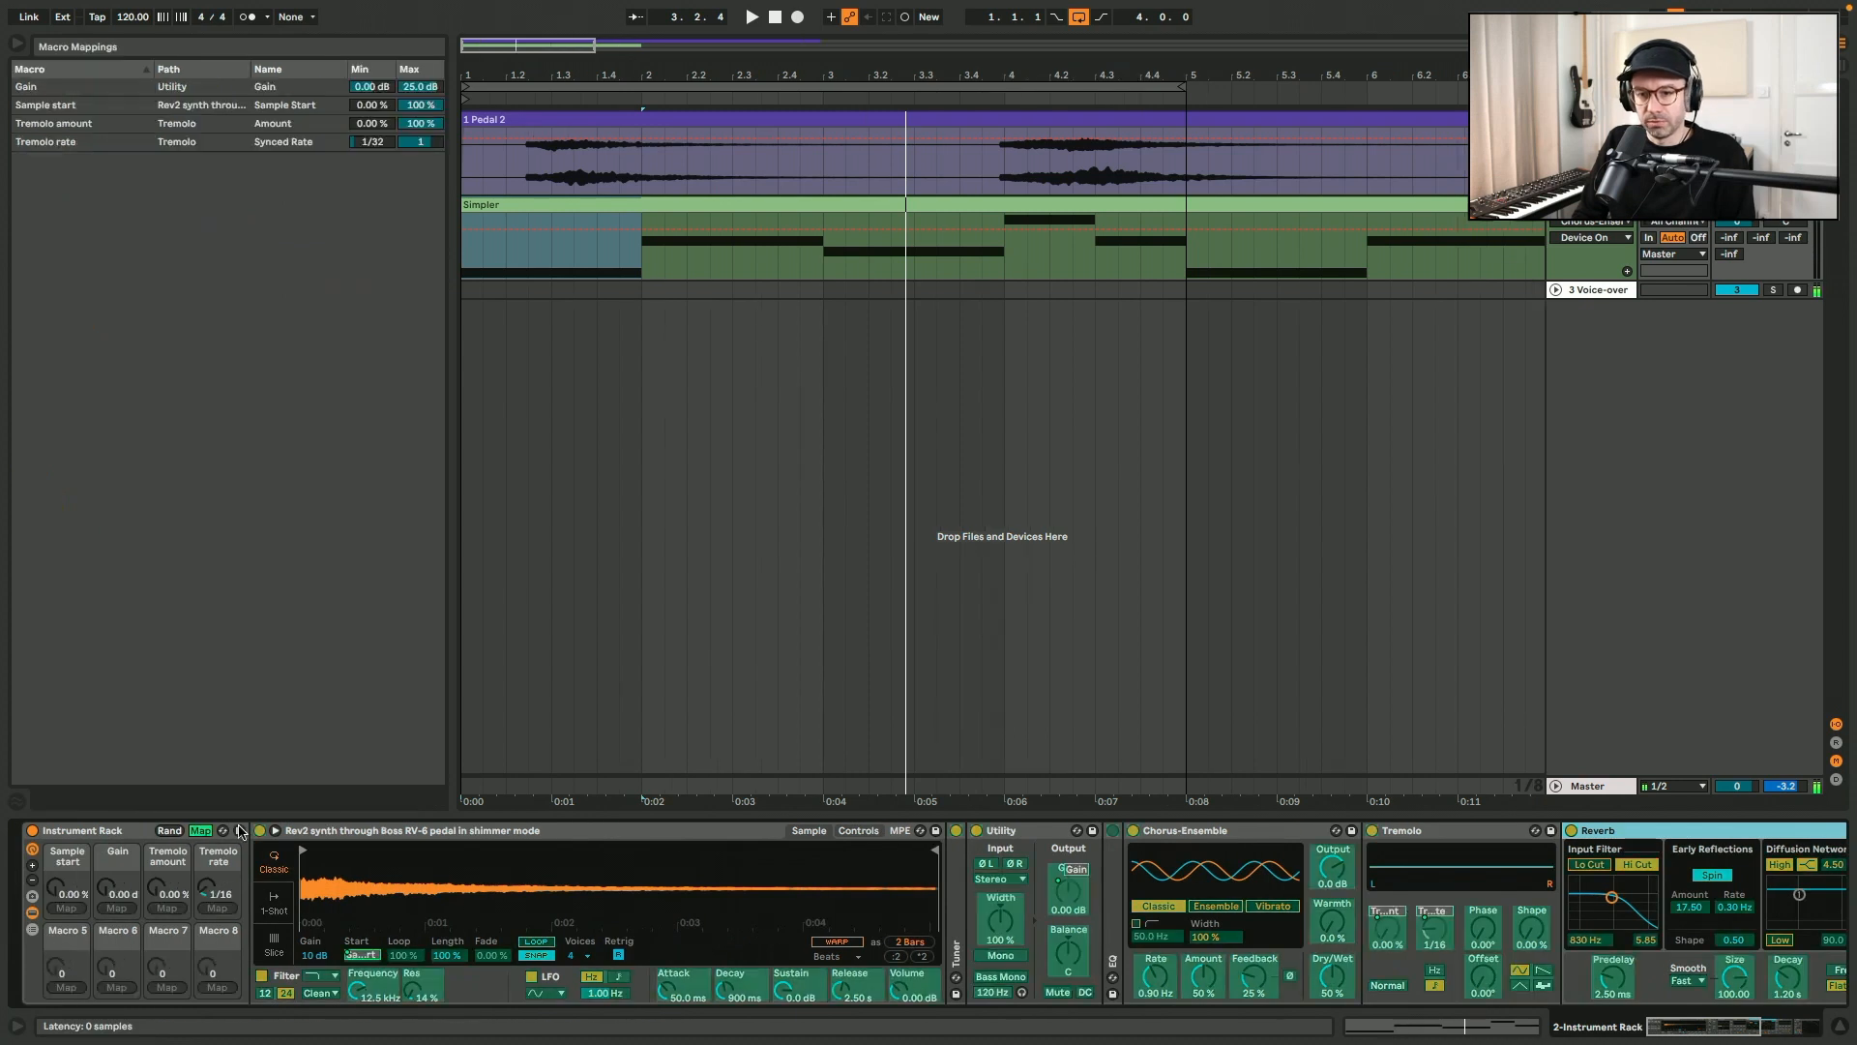
{"action": "scroll", "coordinate": [1524, 968], "scroll_direction": "right", "scroll_amount": 10}
{"action": "left_click", "coordinate": [1191, 977]}
{"action": "scroll", "coordinate": [1190, 983], "scroll_direction": "left", "scroll_amount": 10}
{"action": "left_click", "coordinate": [66, 986]}
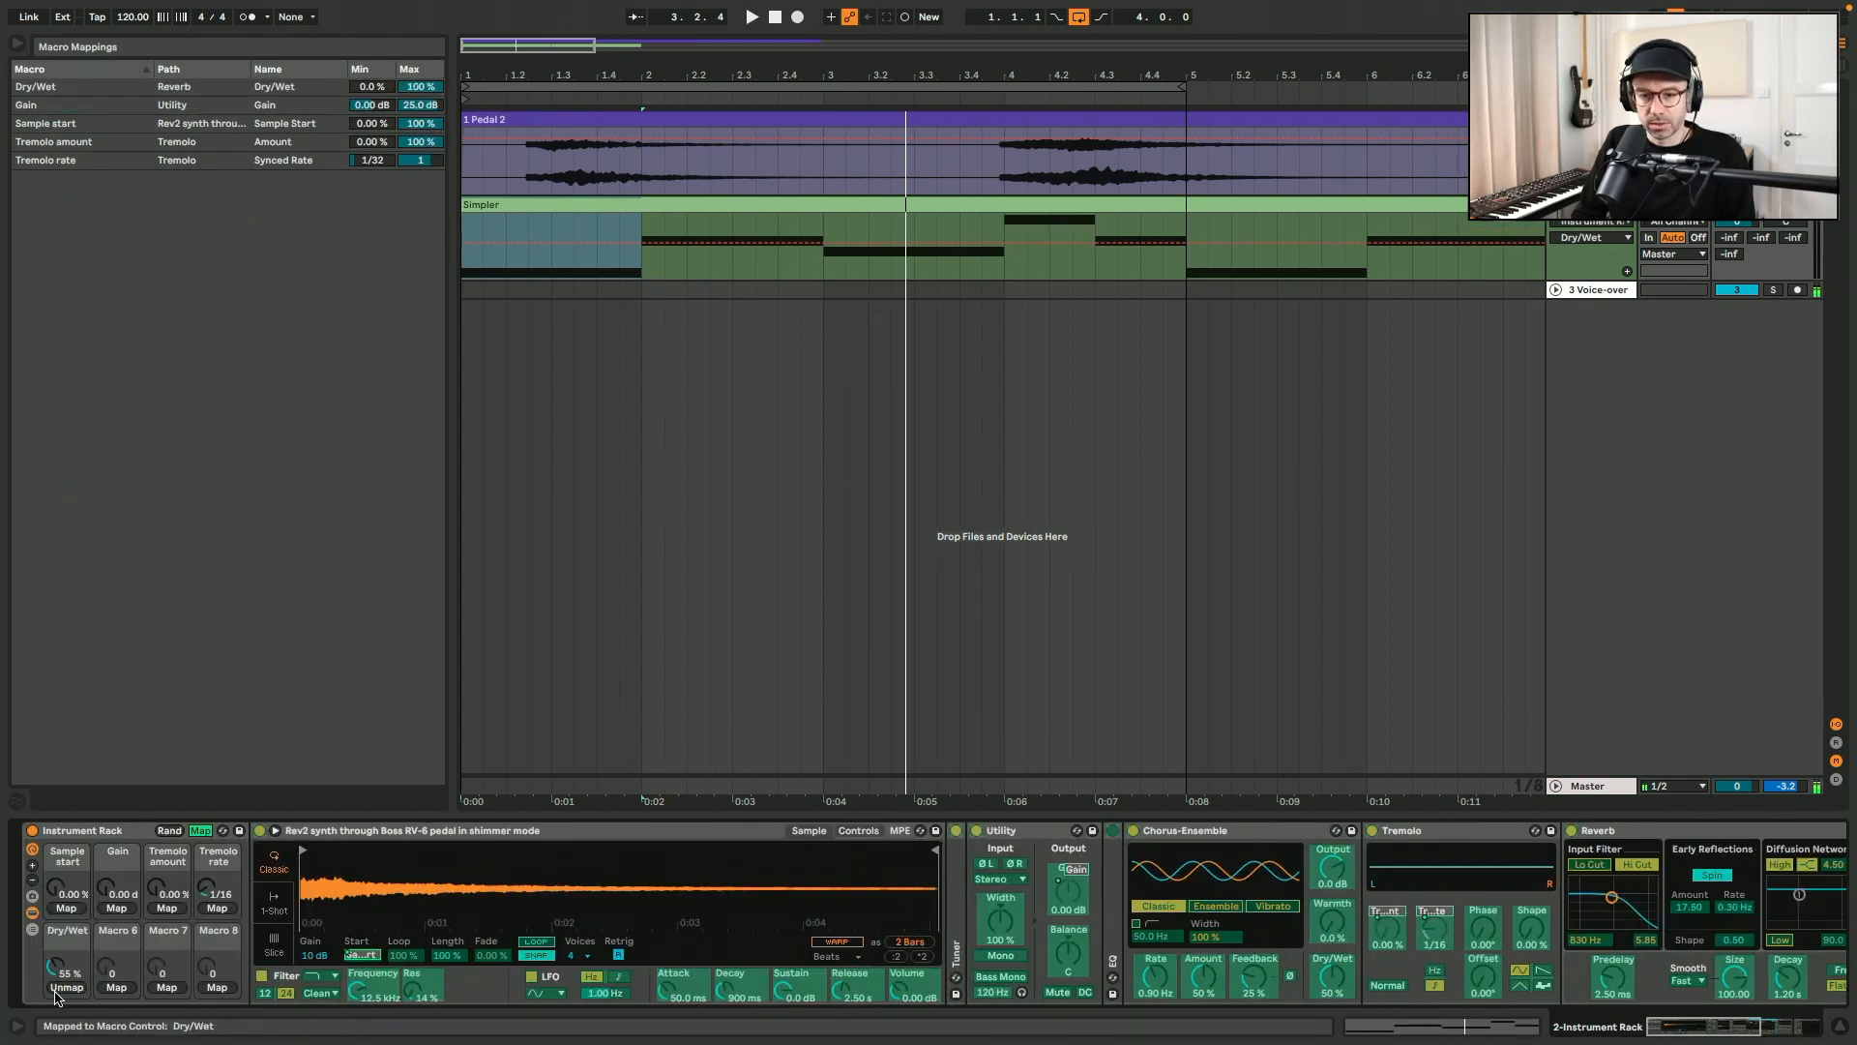
{"action": "key", "text": "super+m"}
- Set the Reverb dry/wet macro to 20 % and save the rack to the User Library as Shimmer reverb instrument
{"action": "mouse_move", "coordinate": [66, 970]}
{"action": "left_mouse_down"}
{"action": "mouse_move", "coordinate": [66, 822]}
{"action": "mouse_move", "coordinate": [70, 975]}
{"action": "left_mouse_up"}
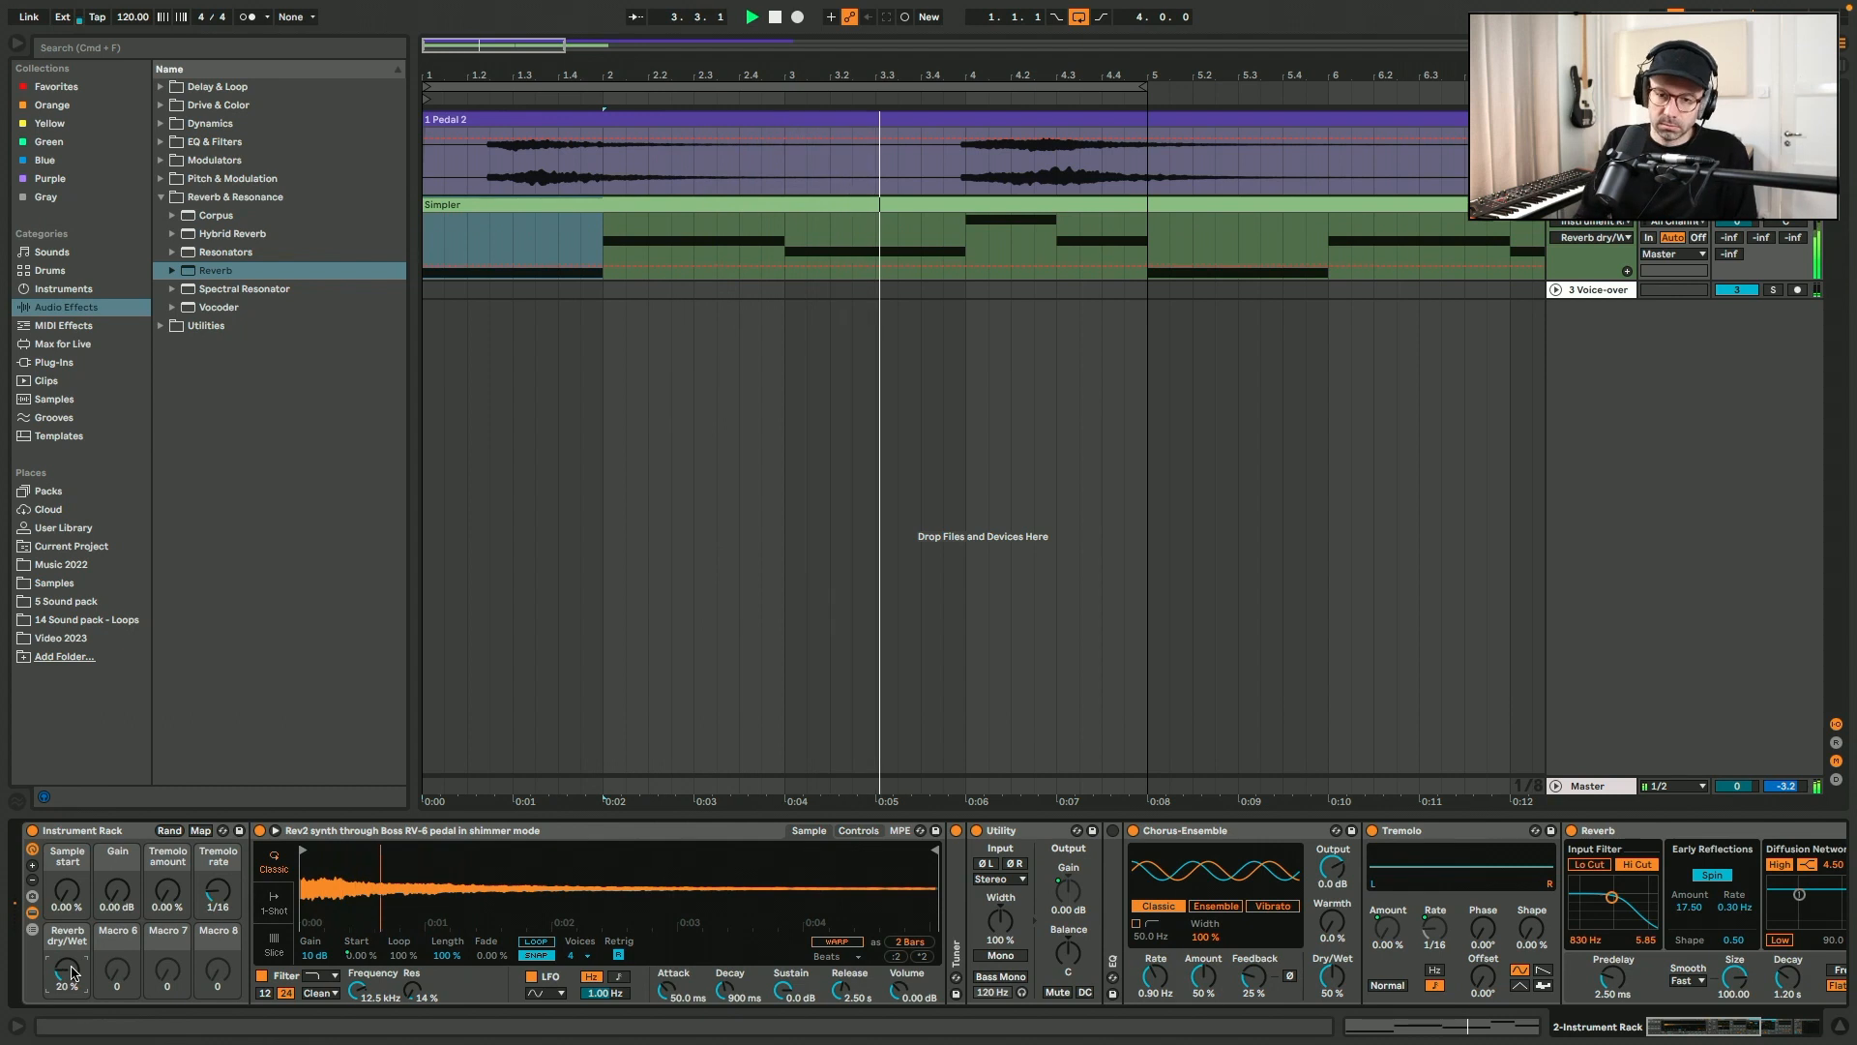
{"action": "key", "text": "space"}
{"action": "left_click", "coordinate": [239, 830]}
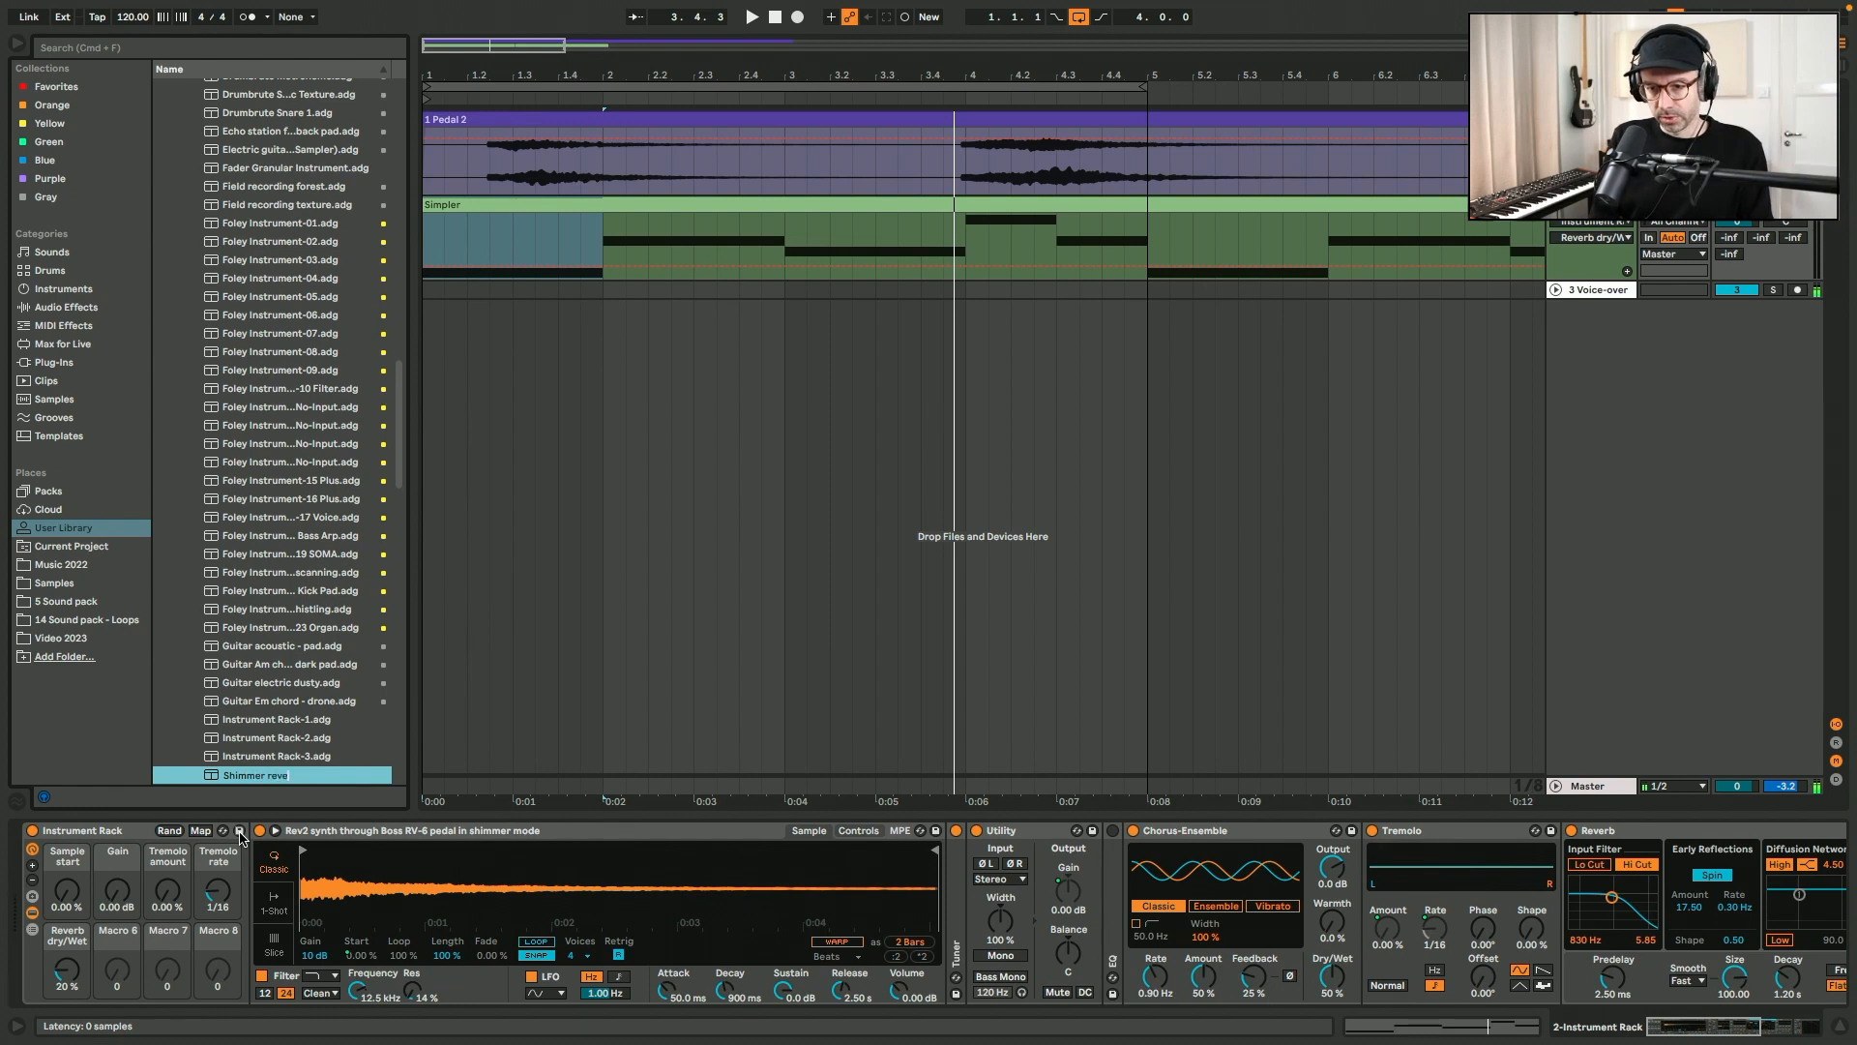
{"action": "key", "text": "Return"}
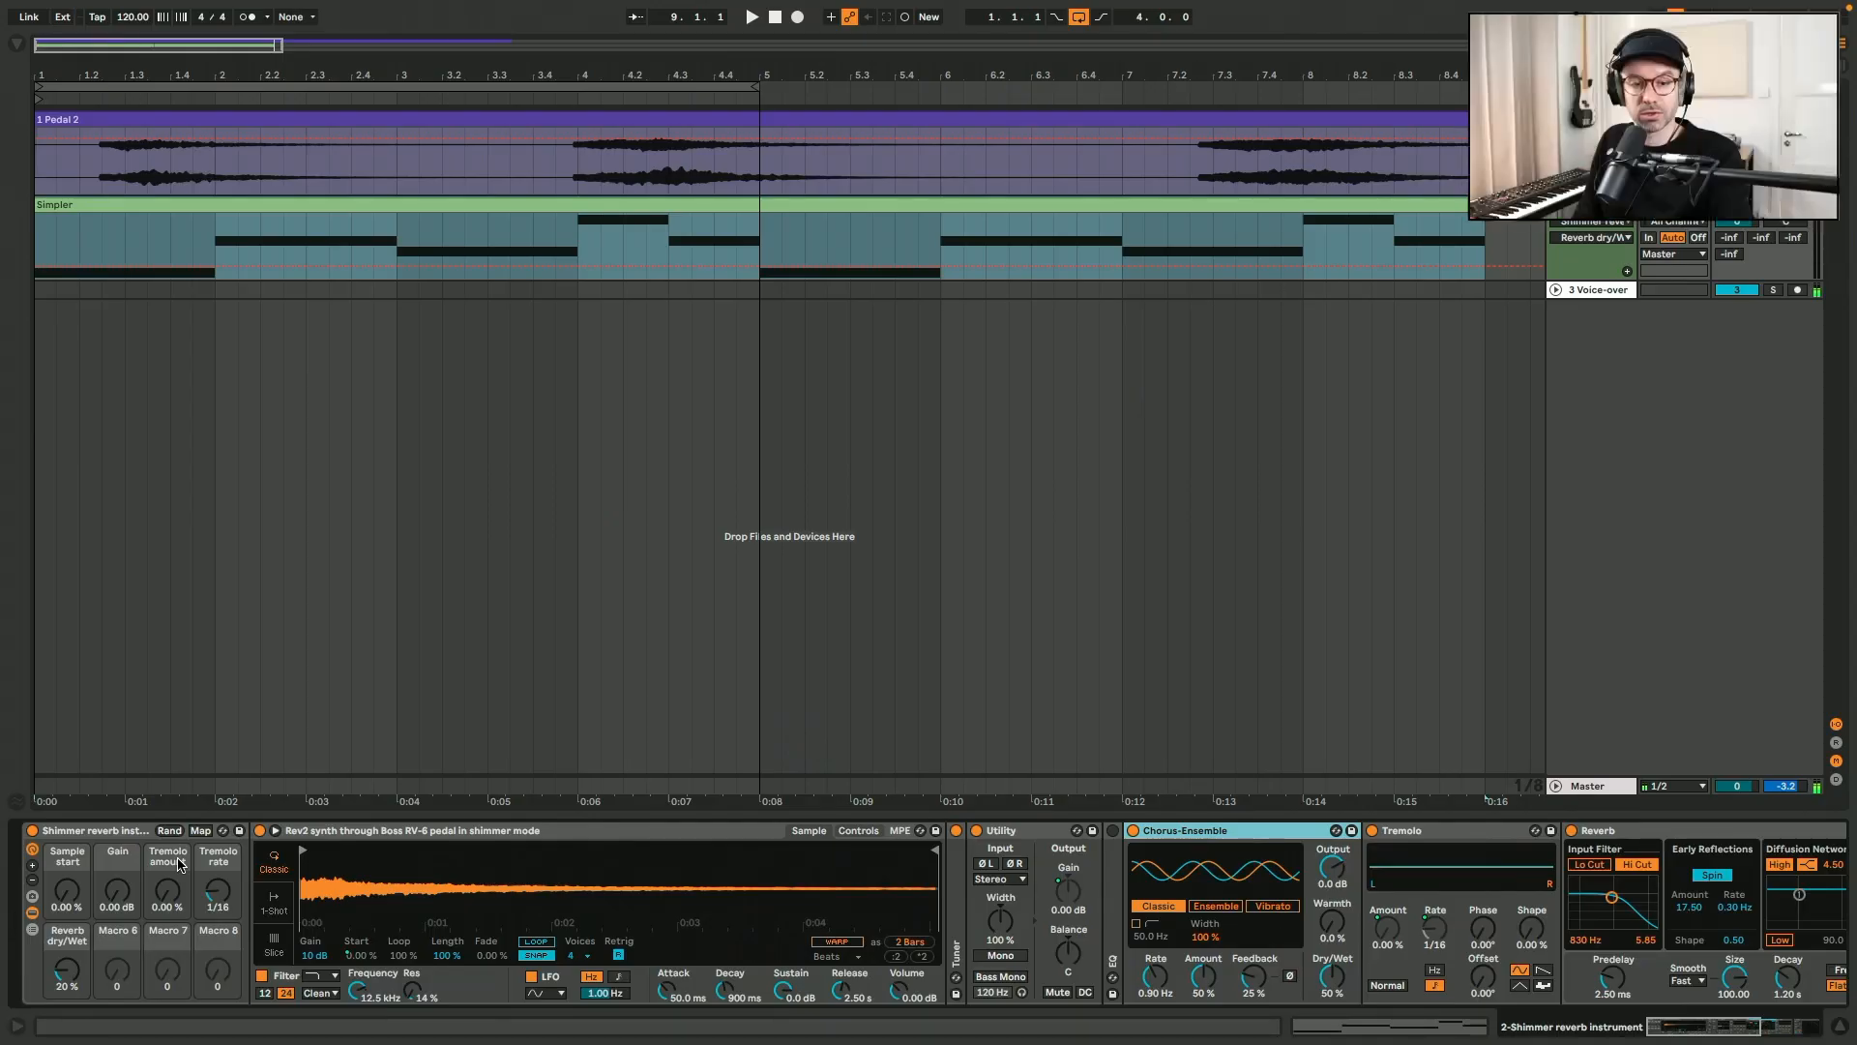
- Play the loop from the start and try the macros with Tremolo amount at 74.8 %, Gain at 11.6 dB and Sample start at 24.4 %
{"action": "left_click", "coordinate": [79, 835]}
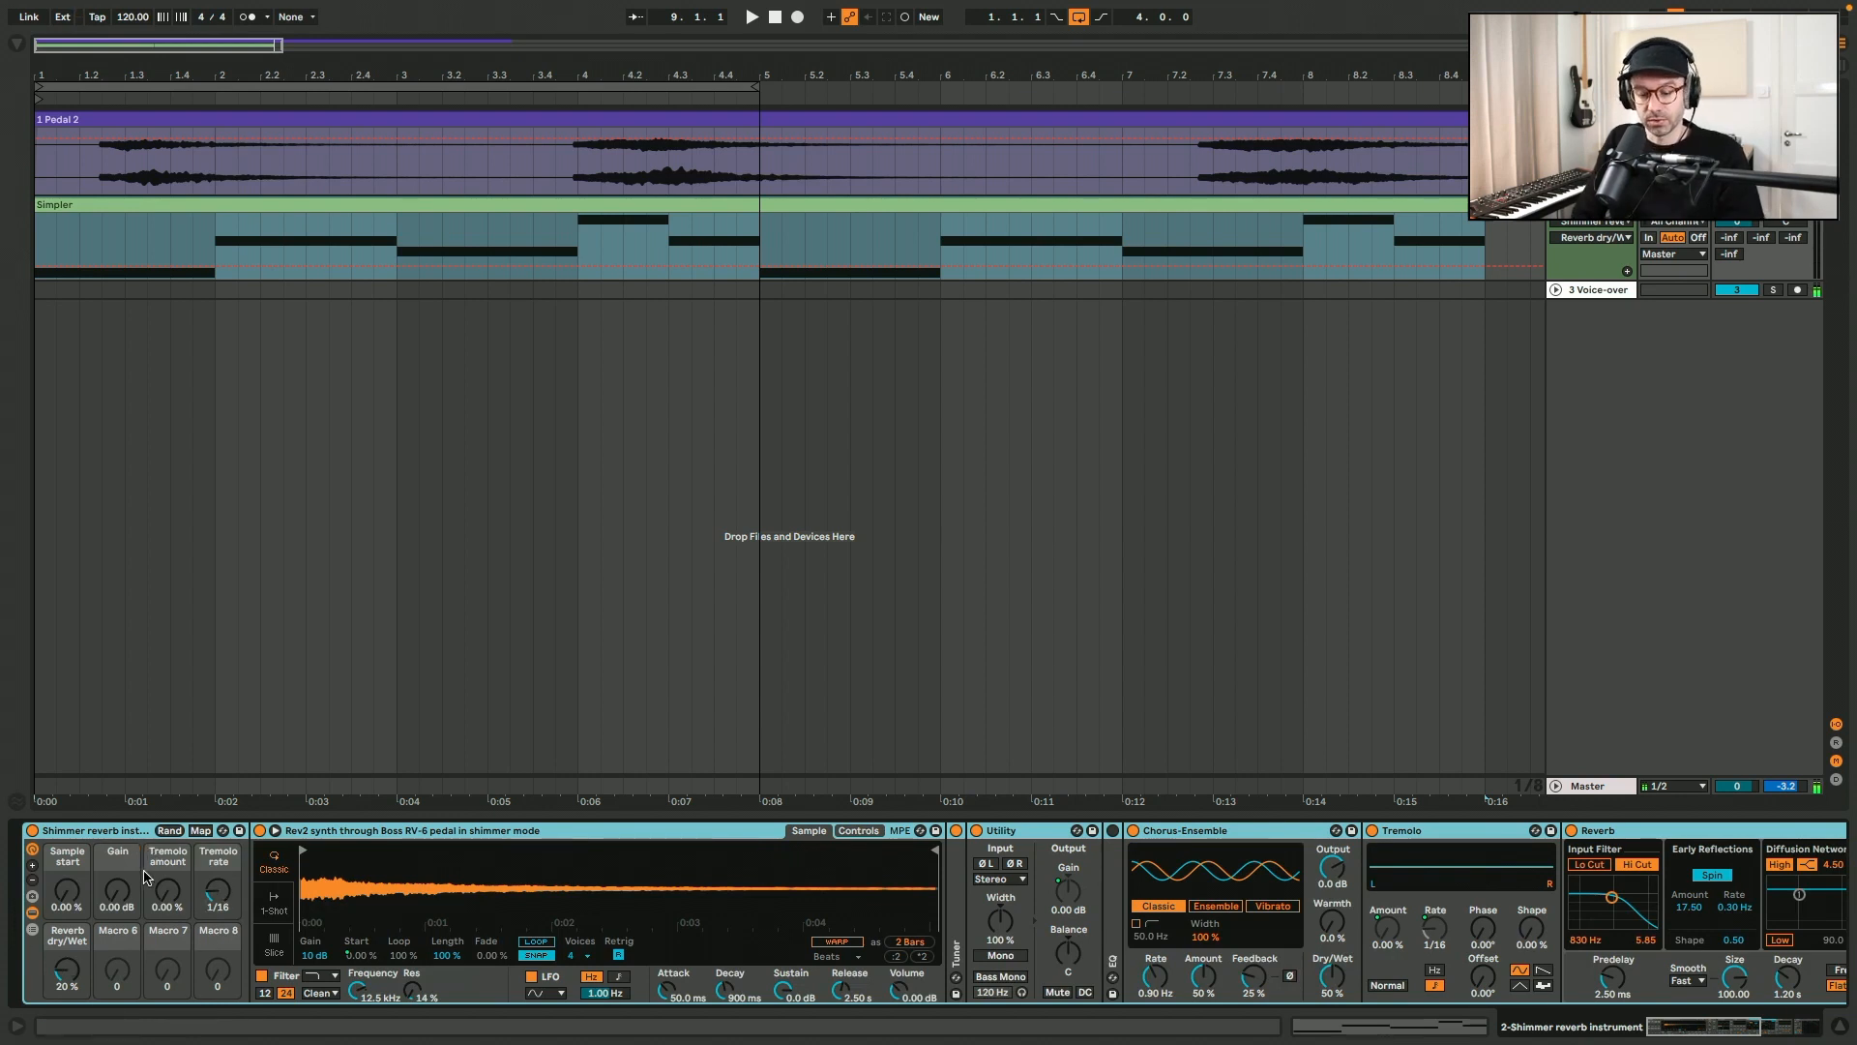
{"action": "key", "text": "Home"}
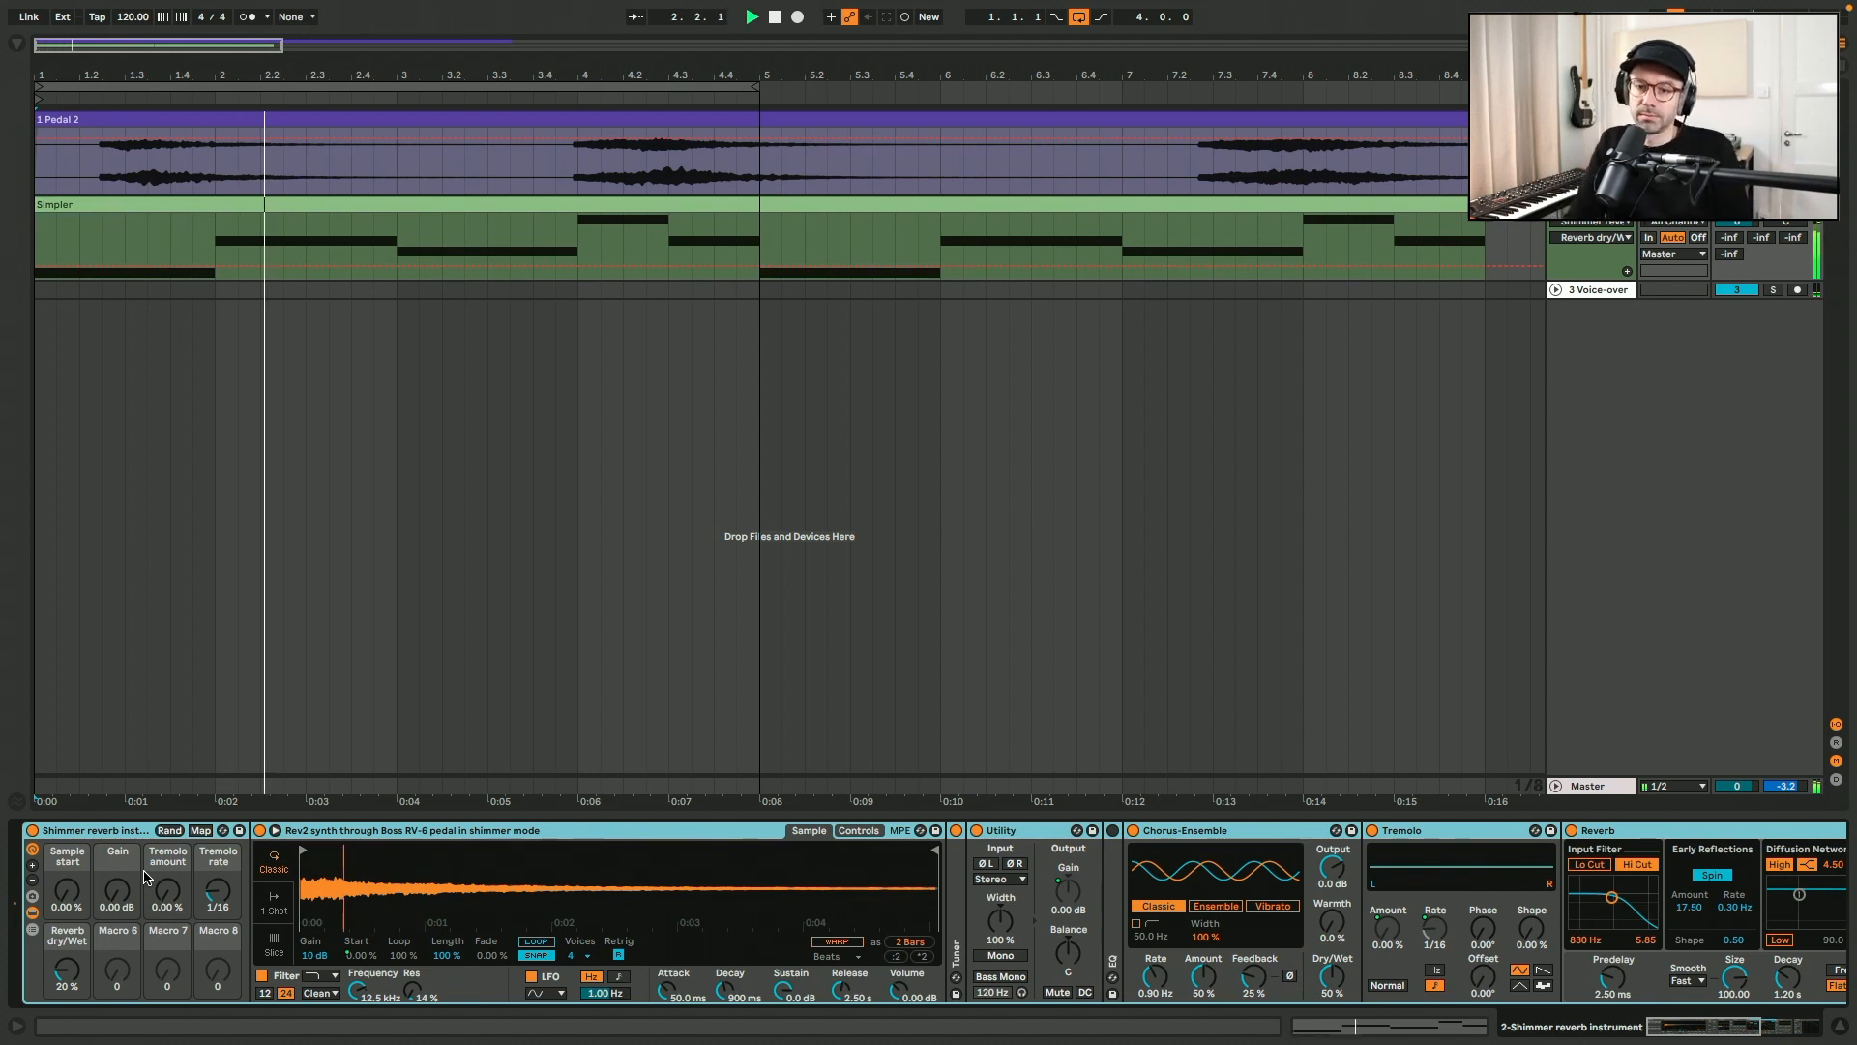
{"action": "left_click_drag", "start_coordinate": [173, 903], "coordinate": [173, 807]}
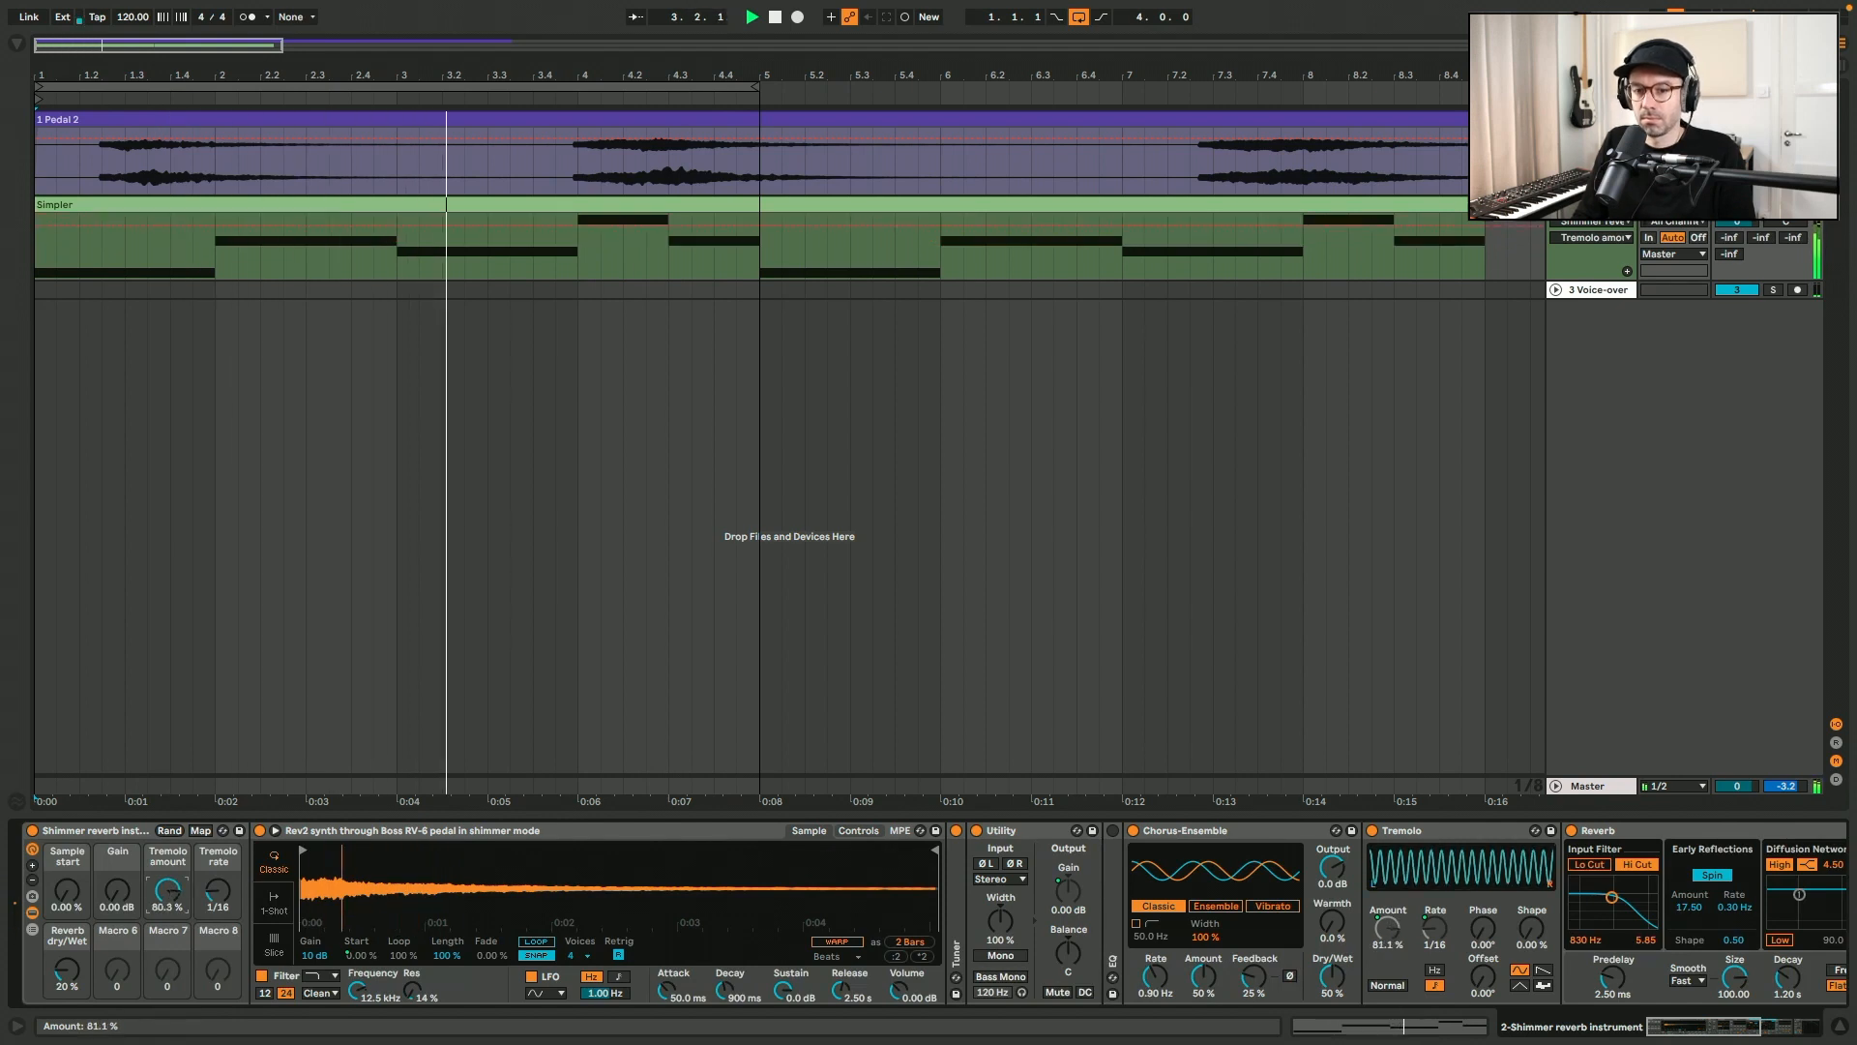
{"action": "mouse_move", "coordinate": [90, 897]}
{"action": "left_mouse_down"}
{"action": "mouse_move", "coordinate": [90, 875]}
{"action": "mouse_move", "coordinate": [124, 886]}
{"action": "left_mouse_up"}
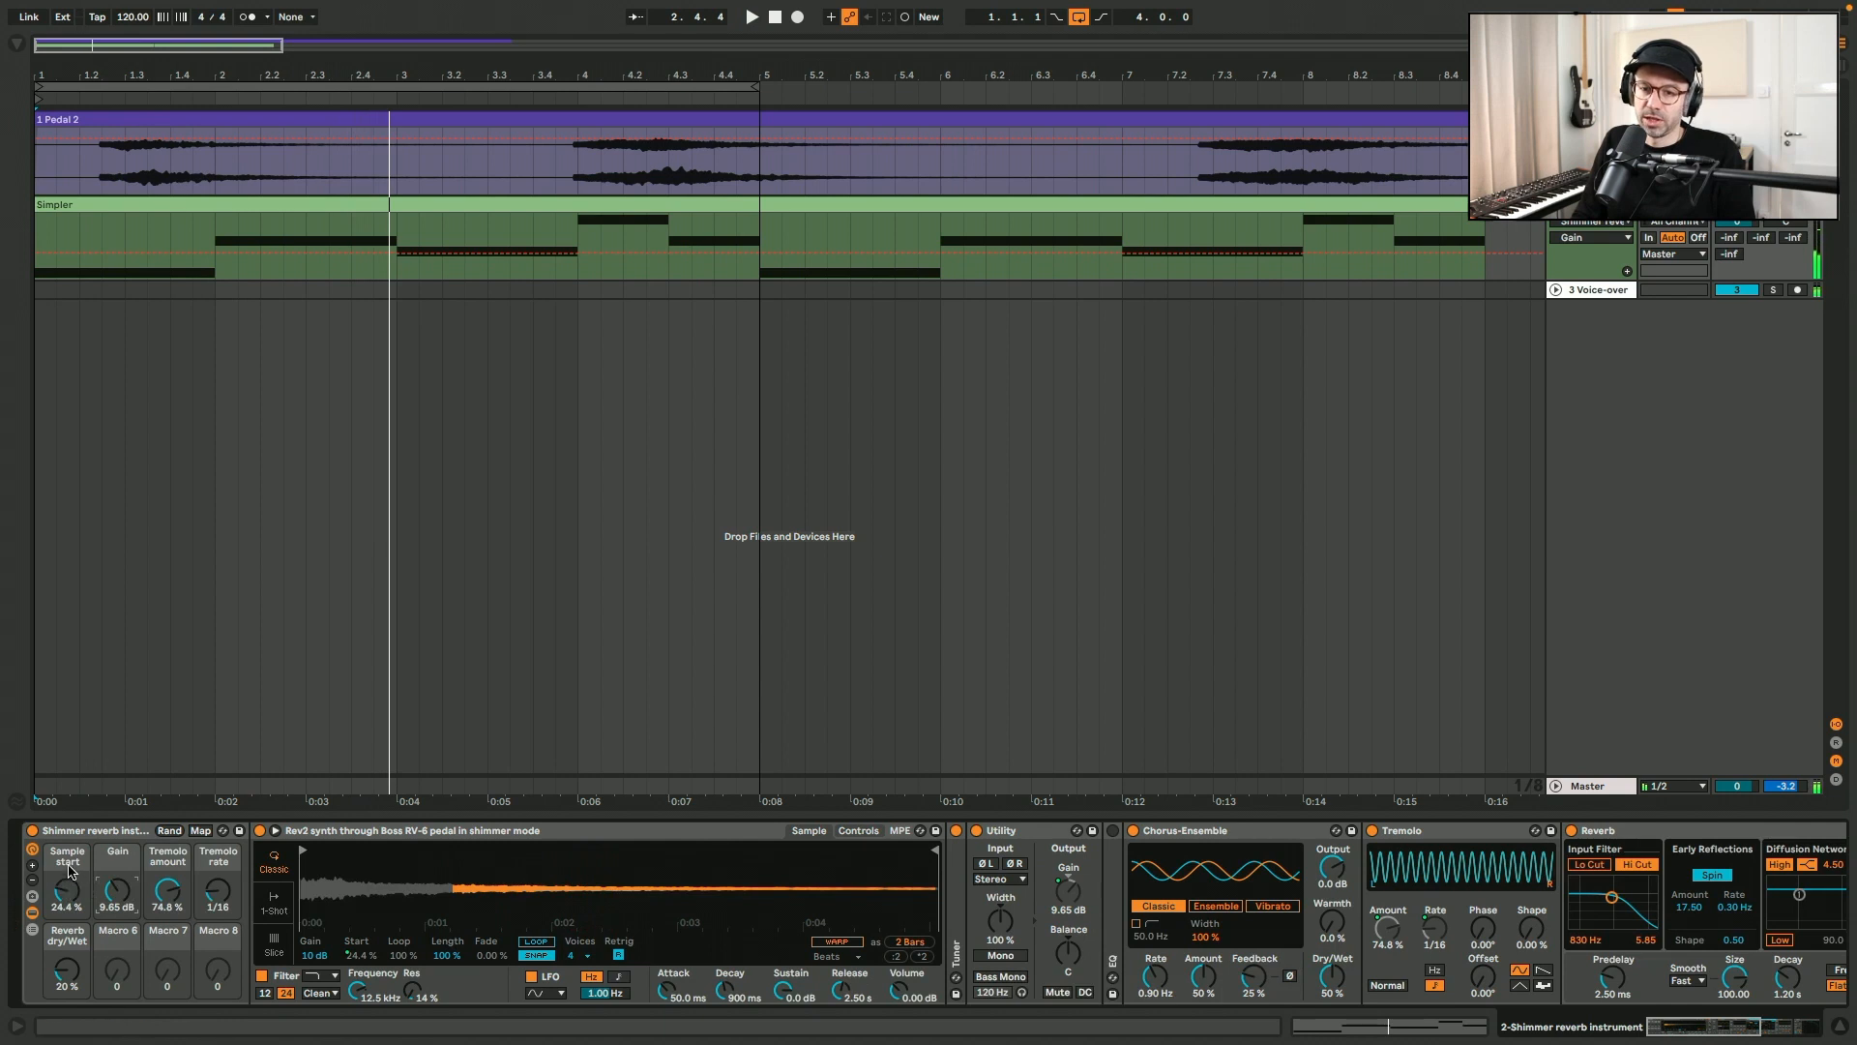
{"action": "mouse_move", "coordinate": [67, 891]}
{"action": "left_mouse_down"}
{"action": "mouse_move", "coordinate": [117, 873]}
{"action": "mouse_move", "coordinate": [64, 900]}
{"action": "mouse_move", "coordinate": [64, 922]}
{"action": "left_mouse_up"}
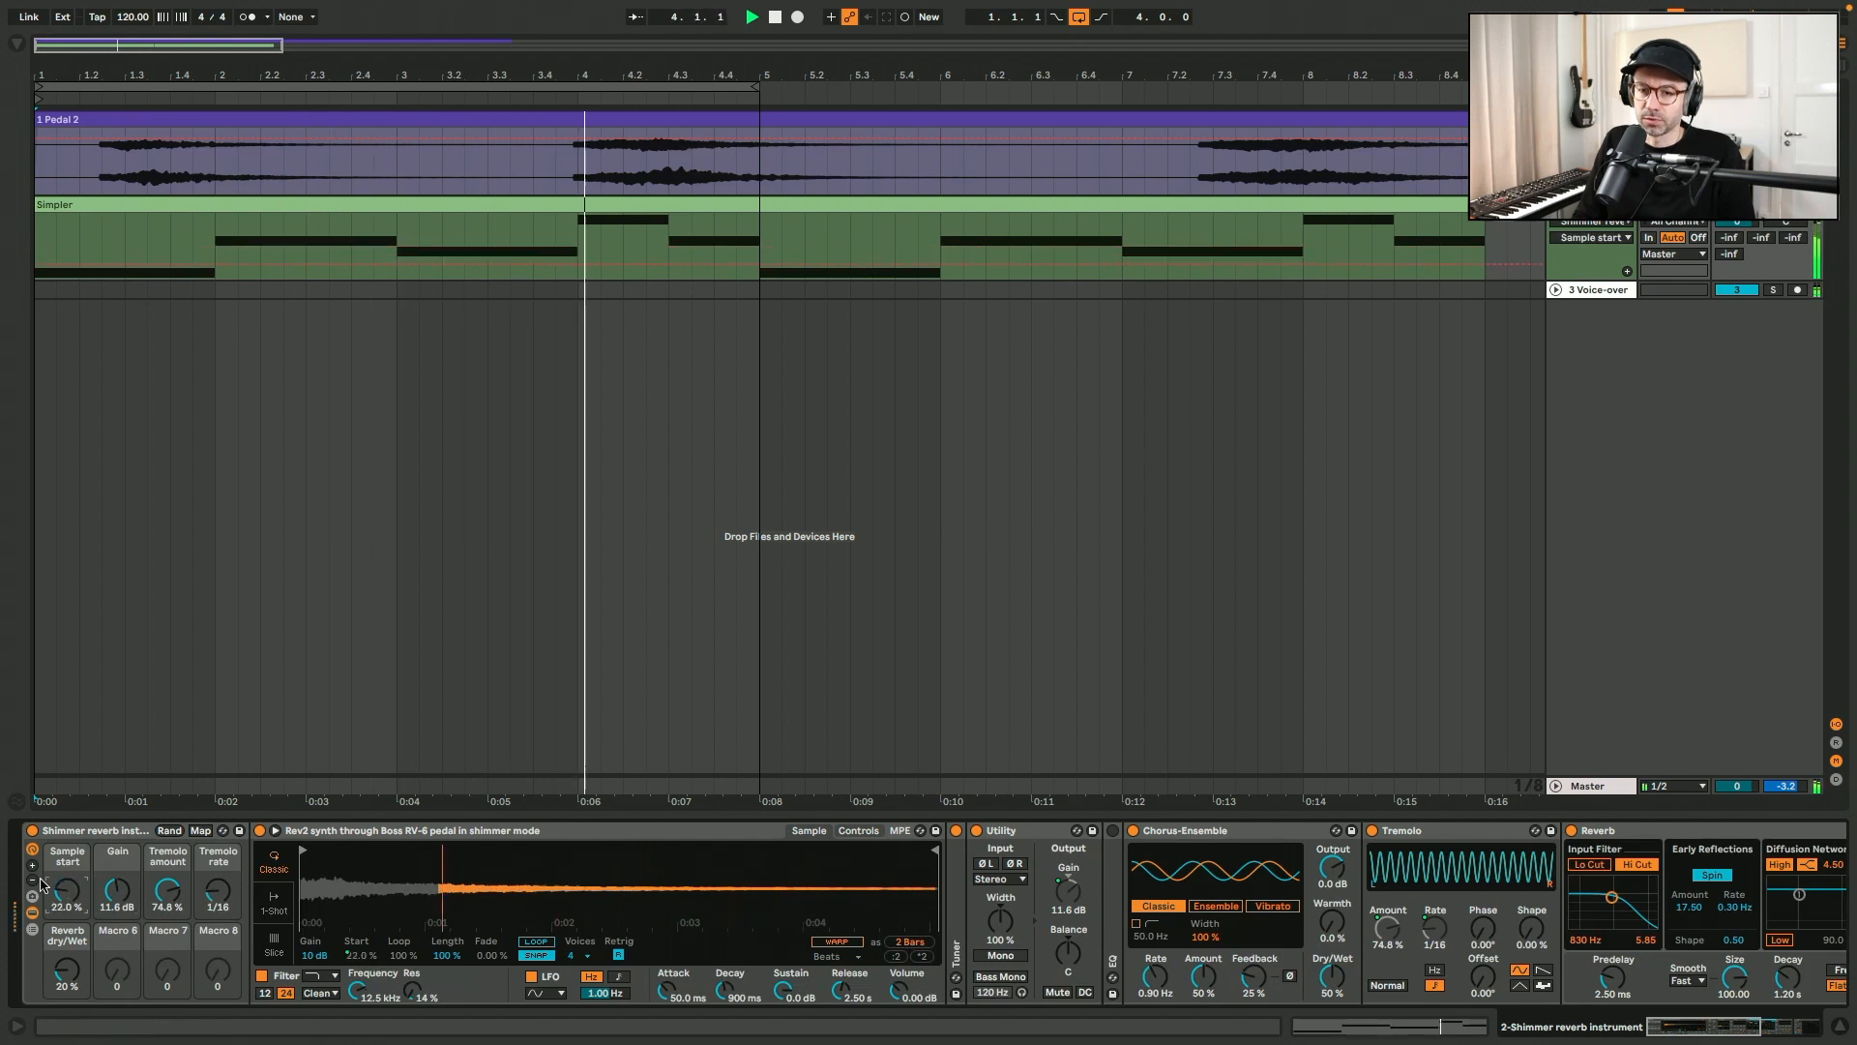
{"action": "left_click_drag", "start_coordinate": [70, 895], "coordinate": [70, 892]}
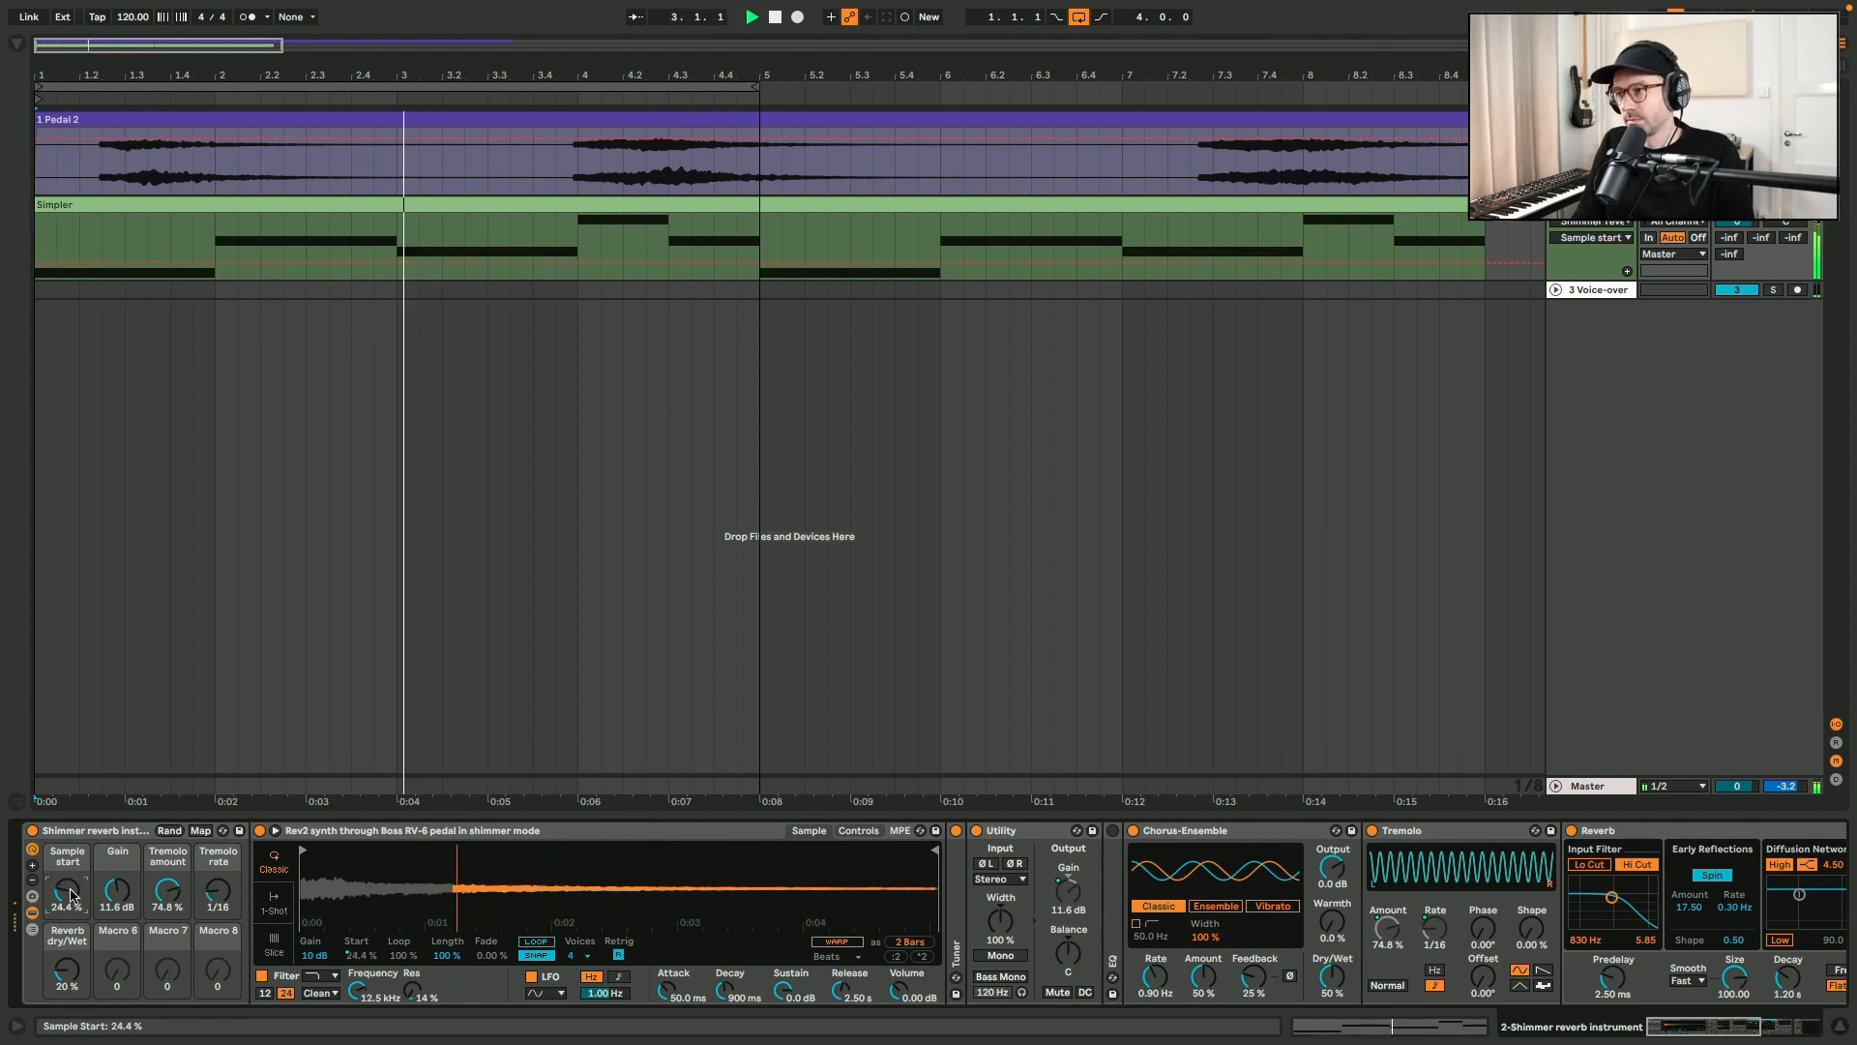
- Reset the Sample start macro to 0 %, Gain to 0 dB and Tremolo amount to 0 %
{"action": "double_click", "coordinate": [72, 901]}
{"action": "double_click", "coordinate": [117, 892]}
{"action": "double_click", "coordinate": [164, 892]}
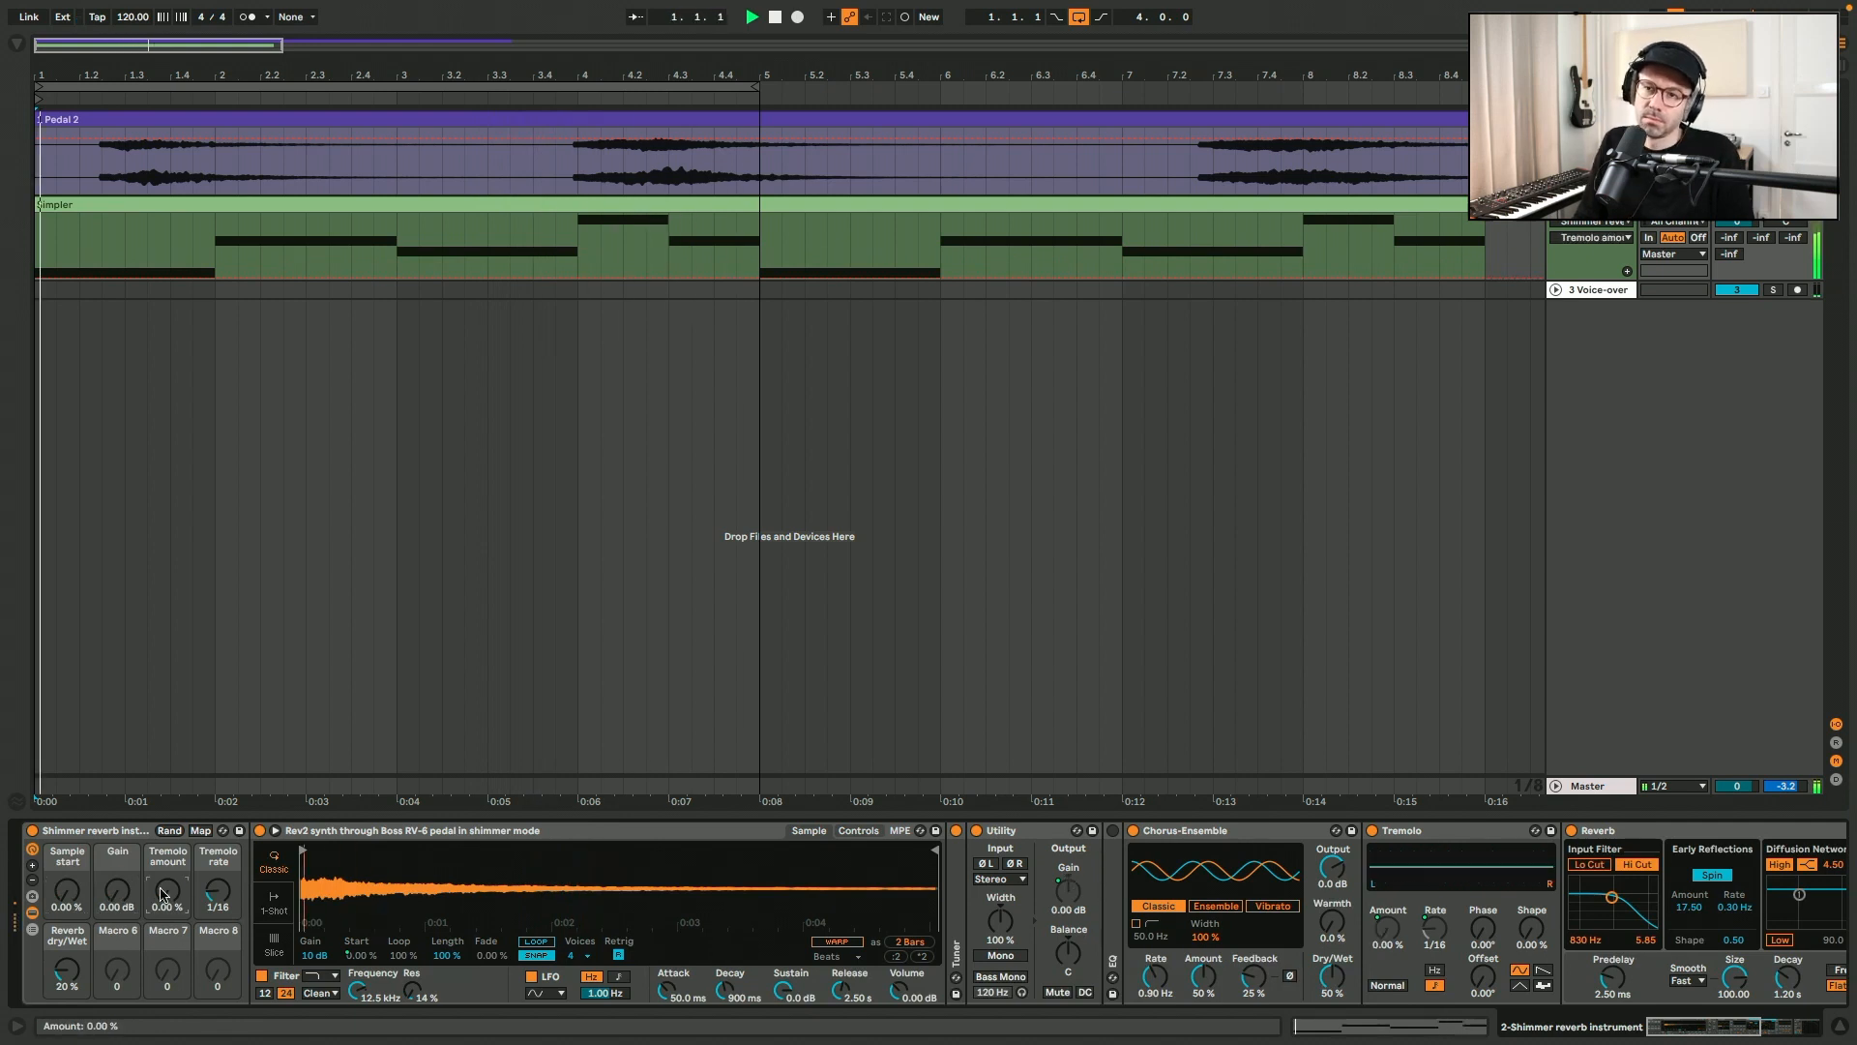